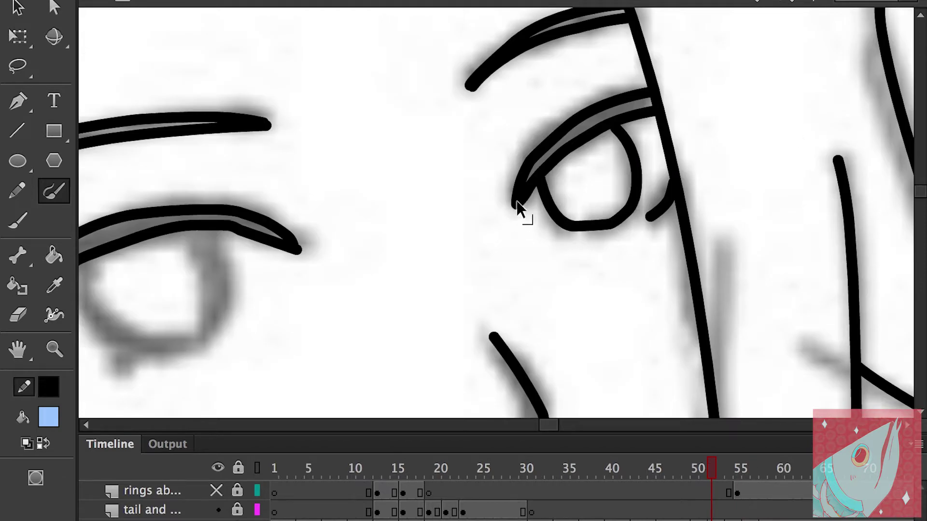
Ink the iris outline of the character's left-hand eye over the sketch on frame 53.
{"action": "key", "text": "period"}
{"action": "key", "text": "period"}
{"action": "key", "text": "comma"}
{"action": "key", "text": "e"}
{"action": "key", "text": "b"}
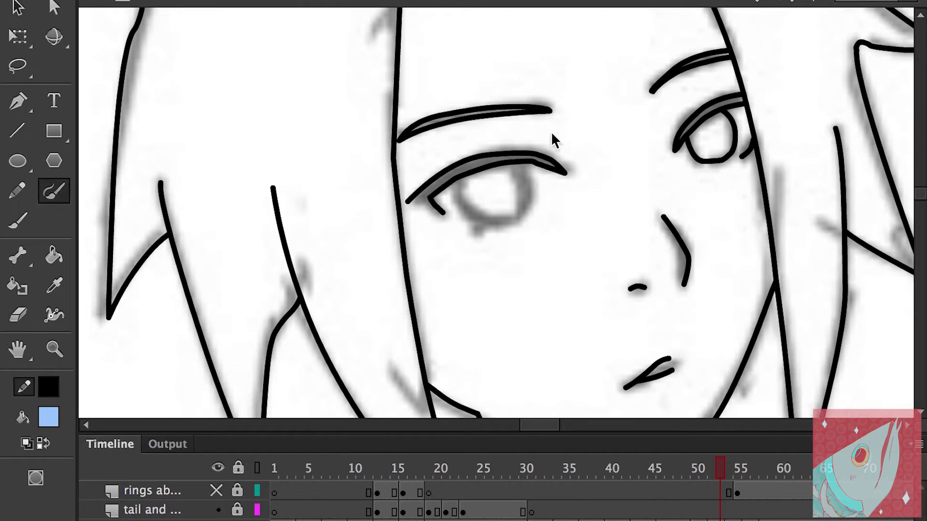
{"action": "key", "text": "ctrl+equal"}
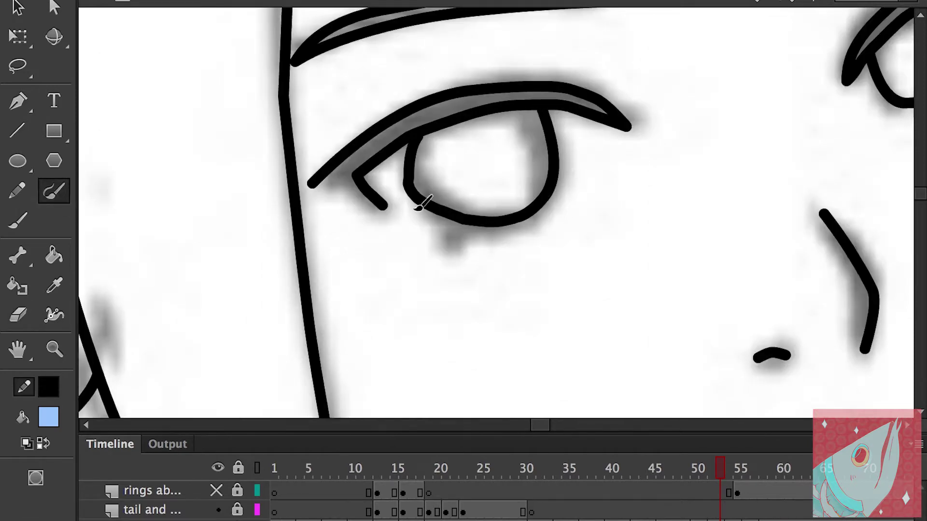
{"action": "left_click_drag", "start_coordinate": [415, 142], "coordinate": [444, 214]}
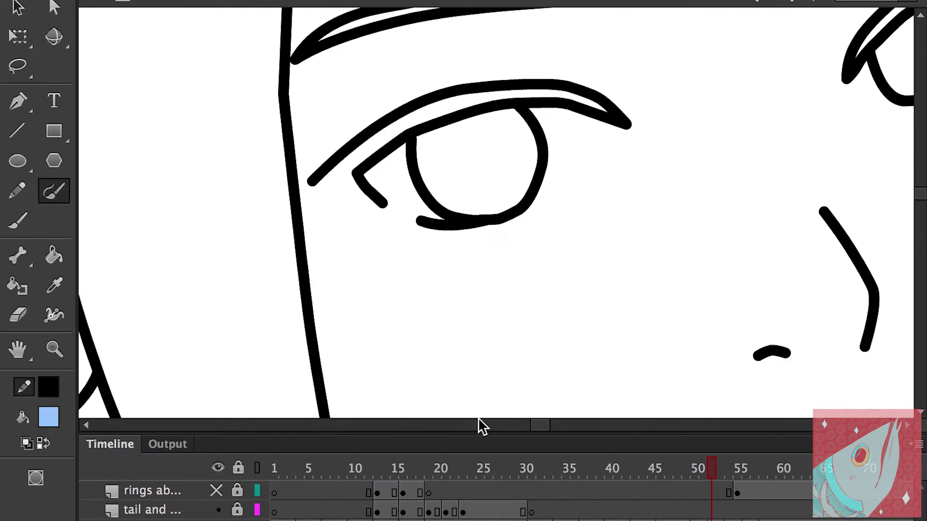
Close the outer corner of the left-hand eye's upper lid on frame 52 and delete the stray line segments.
{"action": "left_click_drag", "start_coordinate": [313, 182], "coordinate": [382, 204]}
{"action": "key", "text": "v"}
{"action": "left_click", "coordinate": [443, 213]}
{"action": "key", "text": "q"}
{"action": "left_click", "coordinate": [541, 196]}
{"action": "key", "text": "Delete"}
{"action": "left_click", "coordinate": [547, 245]}
{"action": "key", "text": "Delete"}
{"action": "key", "text": "e"}
{"action": "left_click", "coordinate": [54, 191]}
{"action": "key", "text": "ctrl+equal"}
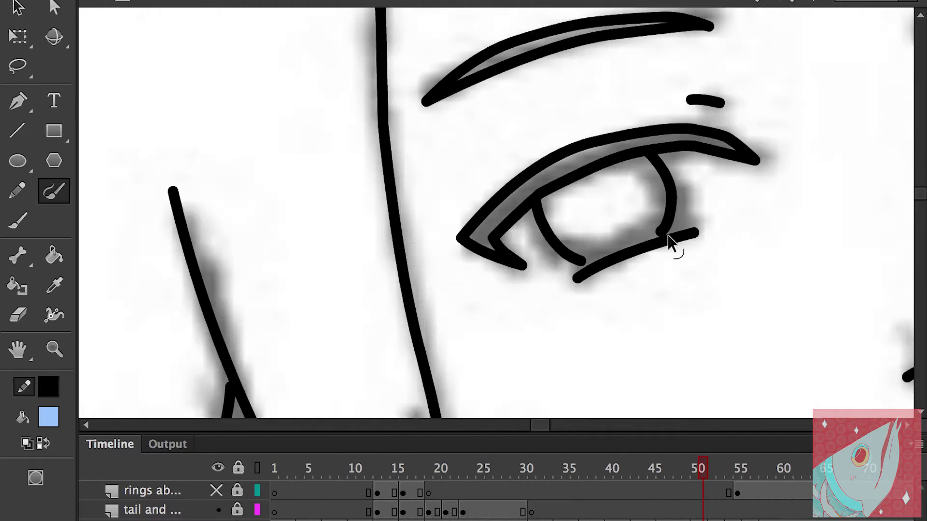
Nudge the lower line of the left-hand eye's iris into place over the sketch on frame 51.
{"action": "key", "text": "q"}
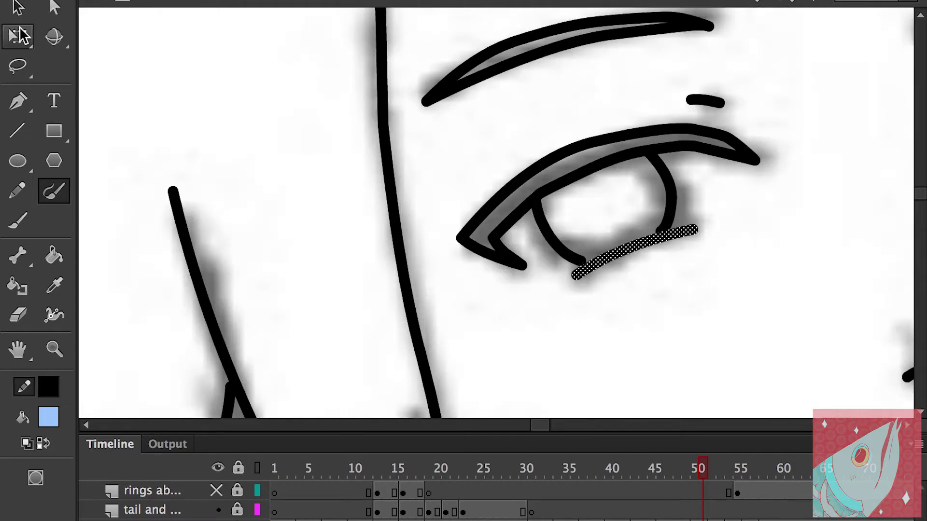
{"action": "left_click", "coordinate": [612, 260]}
{"action": "left_click", "coordinate": [708, 378]}
{"action": "key", "text": "ctrl+minus"}
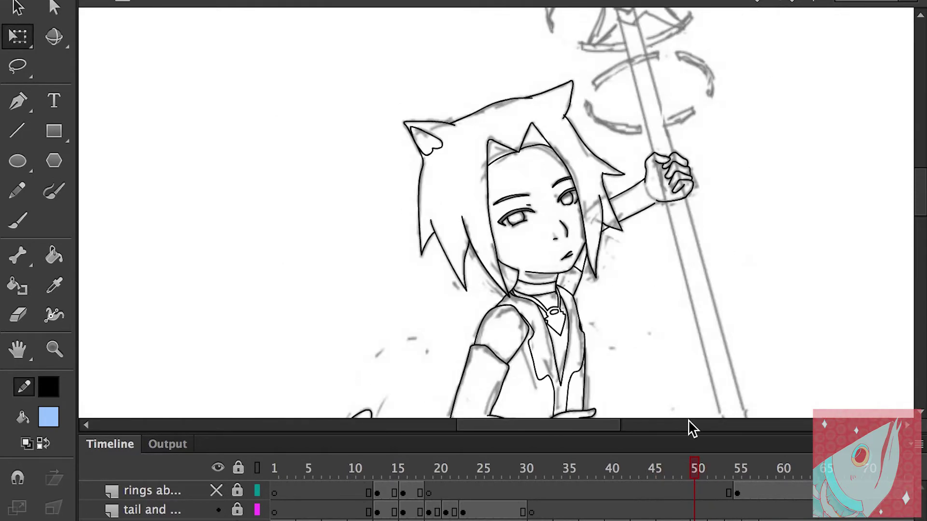
Reshape the right-hand eye's upper lid on frame 50 and draw a small crease mark beside its inner corner.
{"action": "key", "text": "v"}
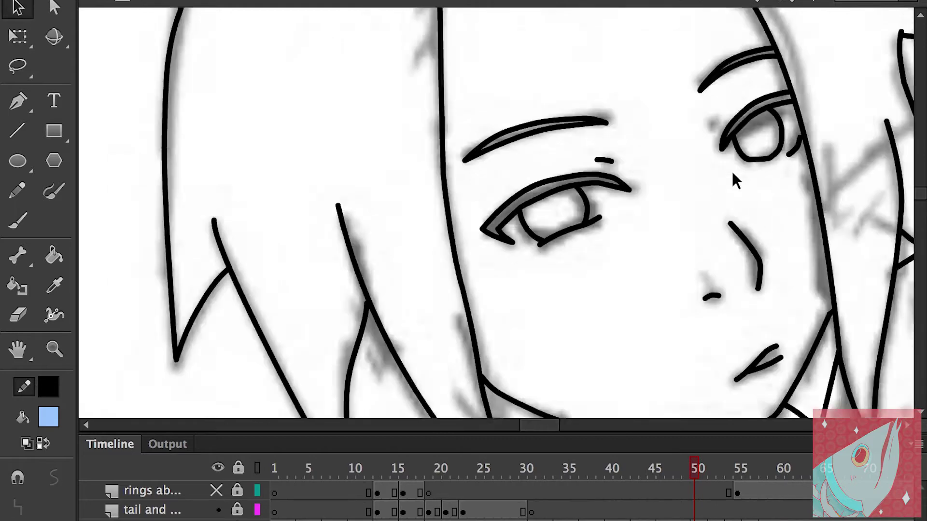
{"action": "key", "text": "ctrl+equal"}
{"action": "key", "text": "q"}
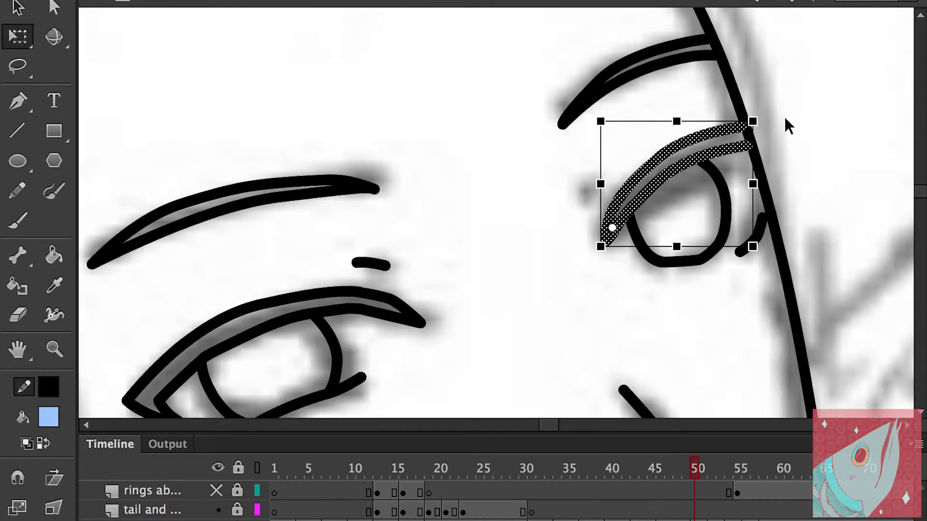
{"action": "left_click_drag", "start_coordinate": [786, 124], "coordinate": [807, 135]}
{"action": "key", "text": "ctrl+shift+a"}
{"action": "key", "text": "b"}
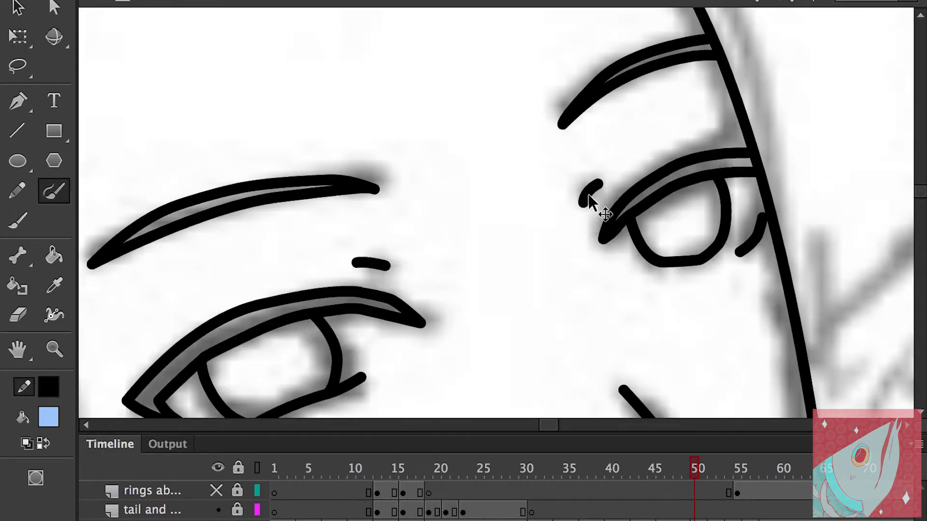
{"action": "key", "text": "ctrl+minus"}
{"action": "key", "text": "ctrl+minus"}
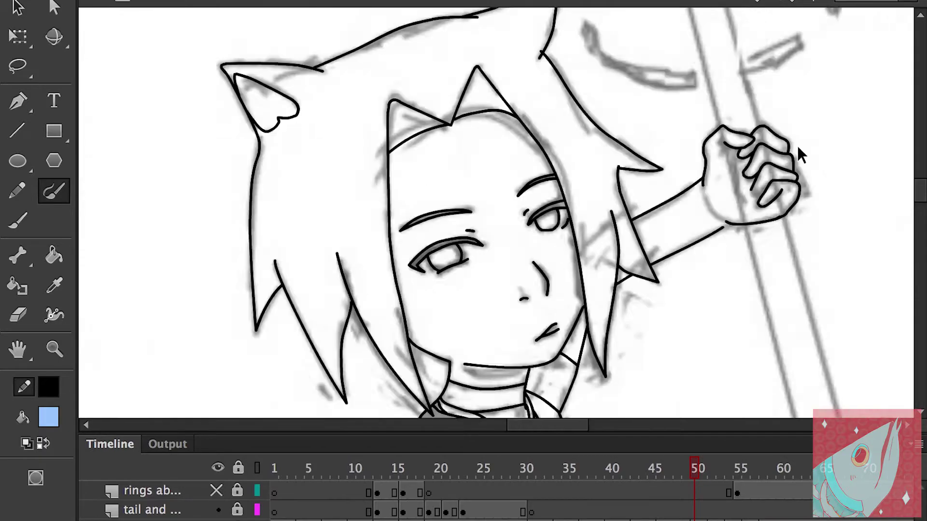
Ink the toe and sole outline of the left-hand boot on frames 76 and 77.
{"action": "key", "text": "ctrl+equal"}
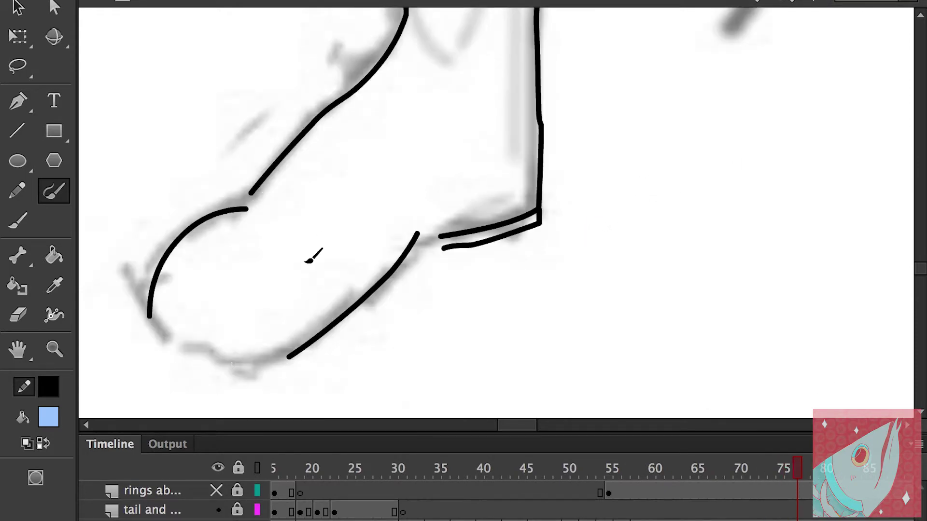
{"action": "left_click", "coordinate": [787, 475]}
{"action": "left_click_drag", "start_coordinate": [271, 366], "coordinate": [289, 357]}
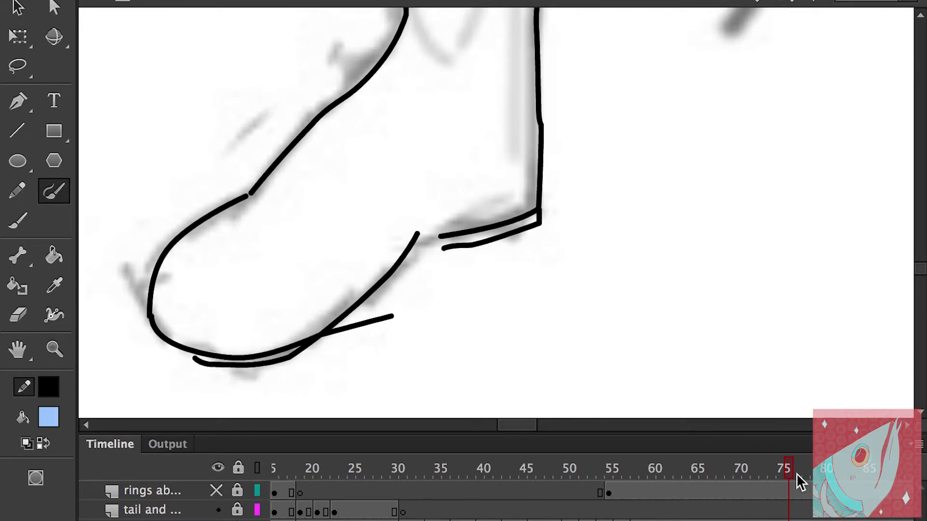
{"action": "left_click_drag", "start_coordinate": [417, 234], "coordinate": [440, 229]}
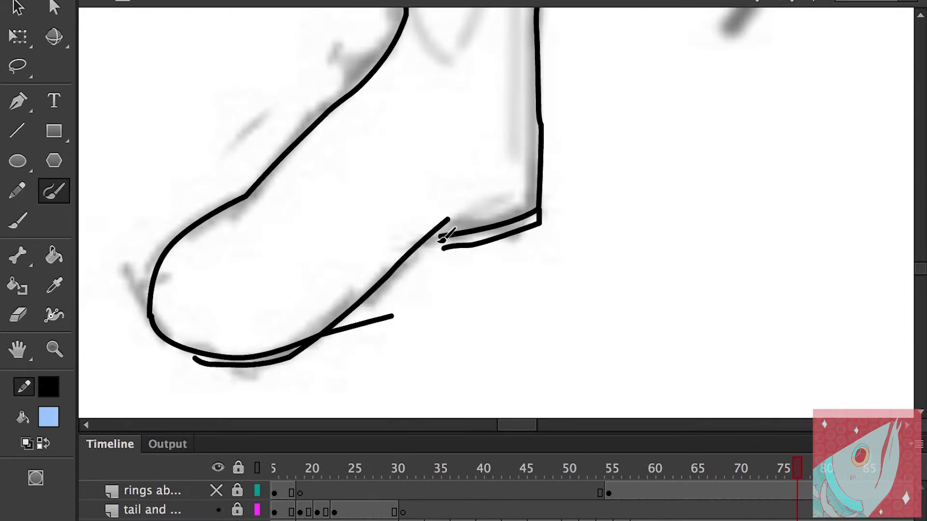
Join the left-hand boot's heel to its sole and connect the gaps in its outline on frames 76 and 77.
{"action": "scroll", "coordinate": [492, 224], "scroll_direction": "down", "scroll_amount": 5}
{"action": "scroll", "coordinate": [488, 203], "scroll_direction": "up", "scroll_amount": 2}
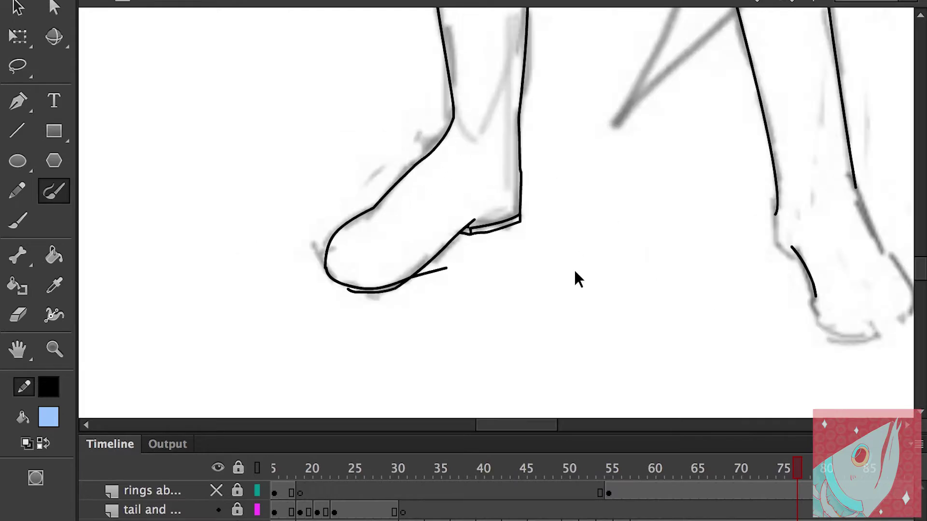
{"action": "scroll", "coordinate": [445, 132], "scroll_direction": "up", "scroll_amount": 2}
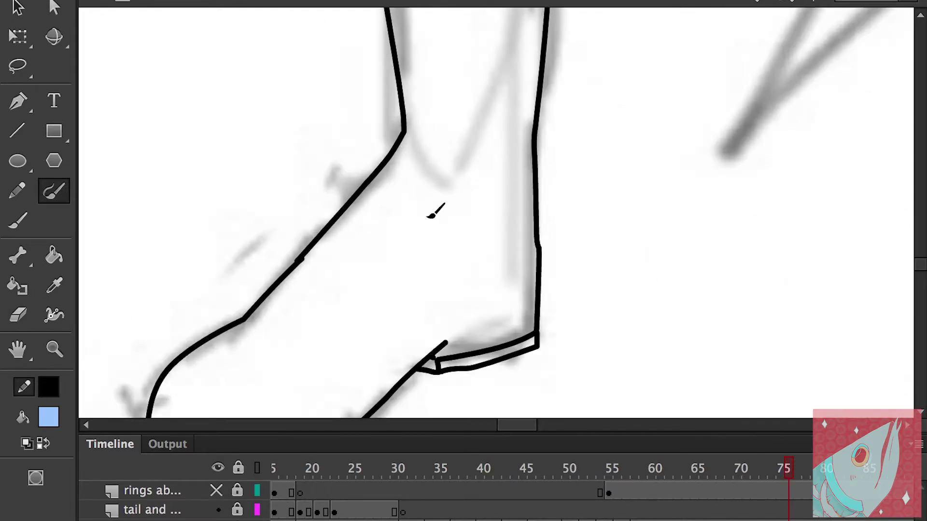
{"action": "scroll", "coordinate": [431, 215], "scroll_direction": "down", "scroll_amount": 3}
{"action": "scroll", "coordinate": [242, 335], "scroll_direction": "up", "scroll_amount": 3}
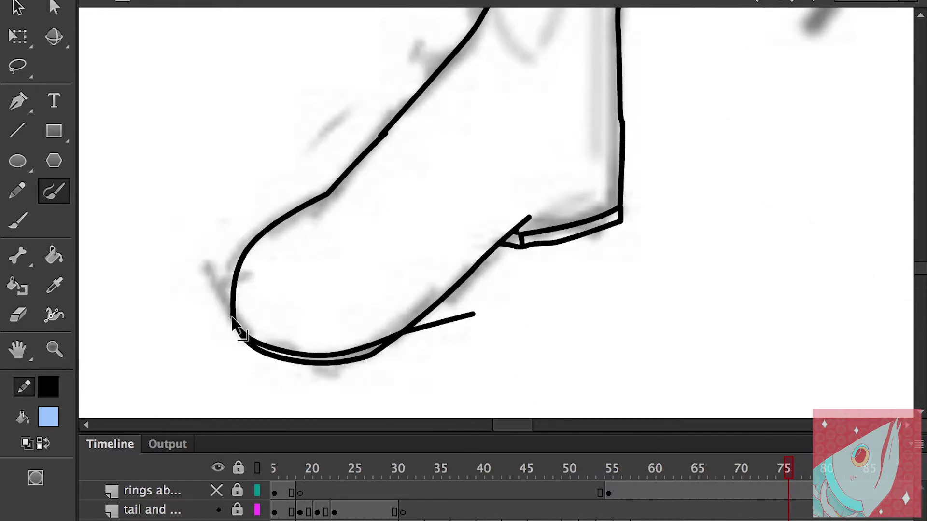
{"action": "scroll", "coordinate": [467, 289], "scroll_direction": "down", "scroll_amount": 3}
{"action": "scroll", "coordinate": [455, 238], "scroll_direction": "up", "scroll_amount": 3}
{"action": "scroll", "coordinate": [533, 166], "scroll_direction": "down", "scroll_amount": 3}
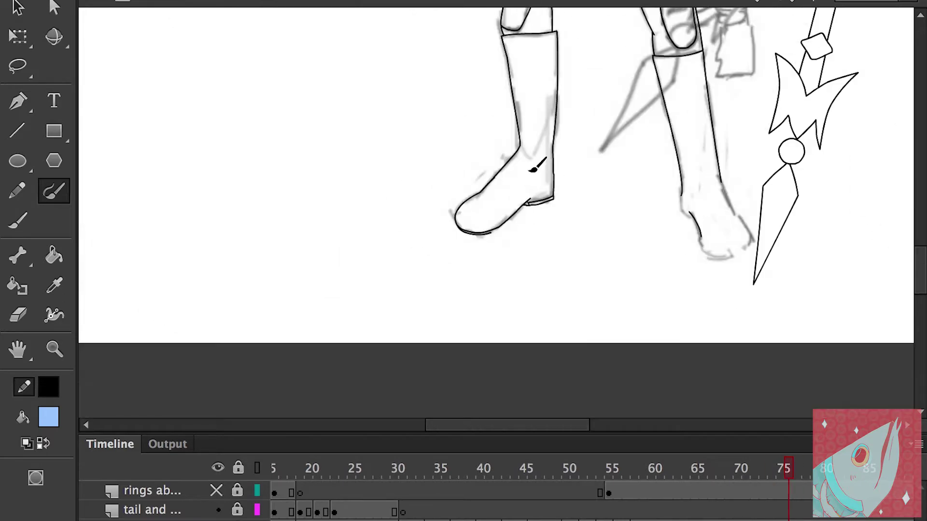
Ink the outer edge of the right-hand boot on frame 78, joining the shaft line to the instep.
{"action": "scroll", "coordinate": [533, 169], "scroll_direction": "up", "scroll_amount": 3}
{"action": "key", "text": "e"}
{"action": "scroll", "coordinate": [512, 202], "scroll_direction": "down", "scroll_amount": 3}
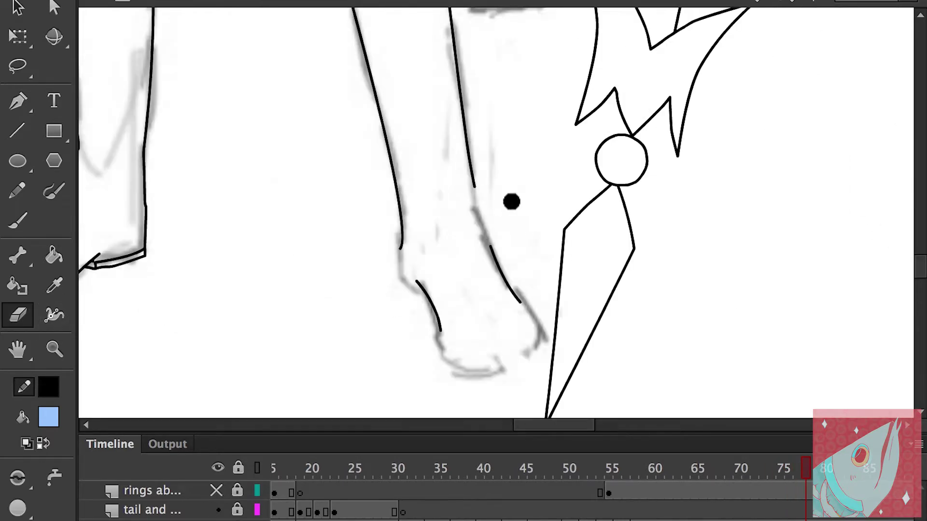
{"action": "key", "text": "b"}
{"action": "scroll", "coordinate": [503, 222], "scroll_direction": "up", "scroll_amount": 3}
{"action": "scroll", "coordinate": [482, 202], "scroll_direction": "down", "scroll_amount": 3}
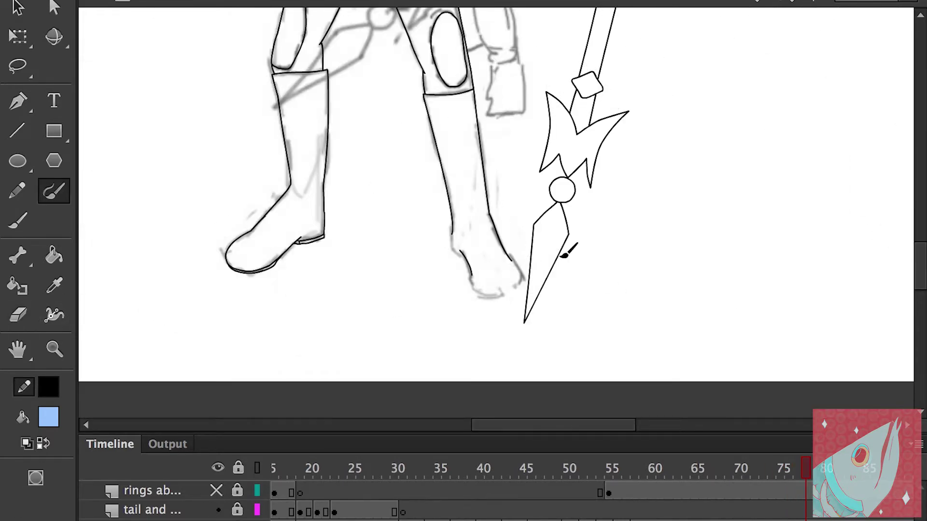
Draw the heel lines and the toe curves of the right-hand boot on frame 78.
{"action": "scroll", "coordinate": [435, 261], "scroll_direction": "up", "scroll_amount": 3}
{"action": "left_click", "coordinate": [798, 477]}
{"action": "scroll", "coordinate": [488, 280], "scroll_direction": "down", "scroll_amount": 3}
{"action": "scroll", "coordinate": [348, 200], "scroll_direction": "up", "scroll_amount": 3}
{"action": "left_click_drag", "start_coordinate": [329, 264], "coordinate": [302, 239]}
{"action": "scroll", "coordinate": [103, 230], "scroll_direction": "up", "scroll_amount": 3}
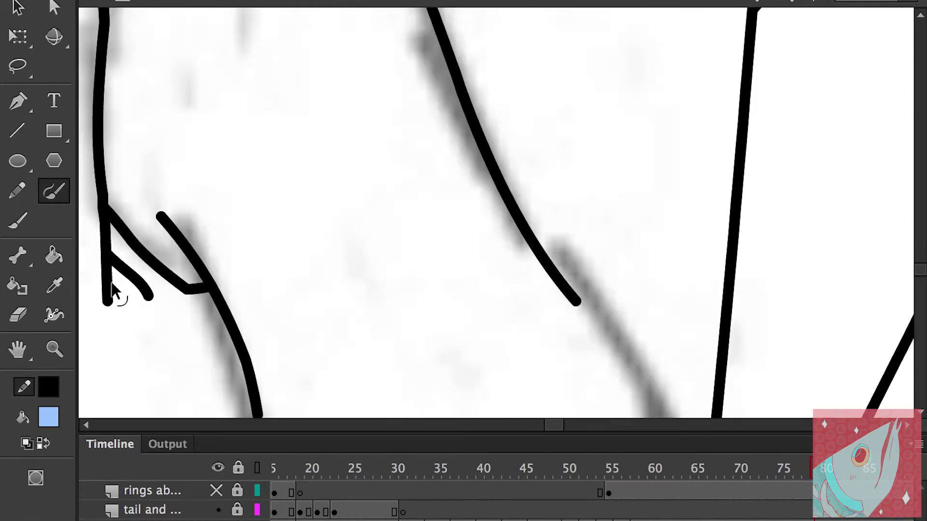
{"action": "scroll", "coordinate": [333, 268], "scroll_direction": "down", "scroll_amount": 3}
{"action": "left_click_drag", "start_coordinate": [548, 268], "coordinate": [522, 385]}
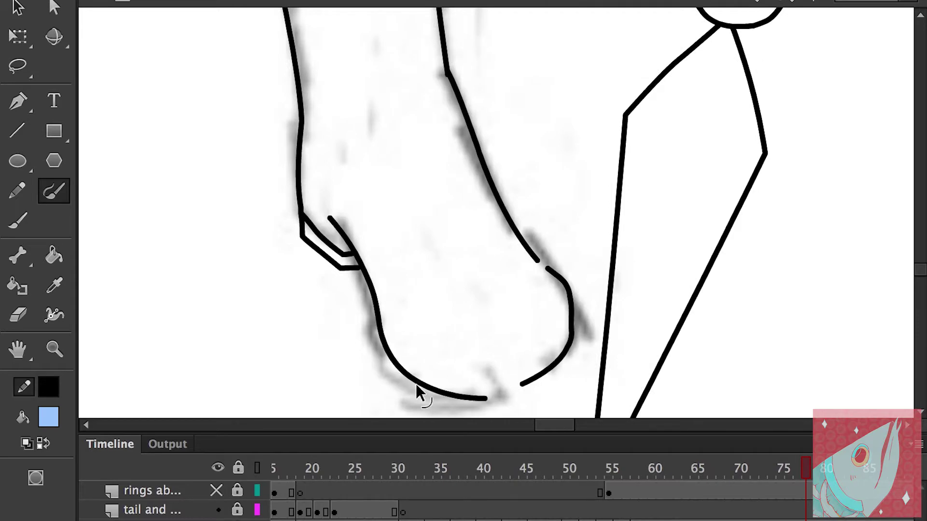
Rework the right-hand boot's toe on frame 78 into one smooth curve that closes along the sole.
{"action": "key", "text": "e"}
{"action": "mouse_move", "coordinate": [563, 285]}
{"action": "left_mouse_down"}
{"action": "mouse_move", "coordinate": [577, 321]}
{"action": "mouse_move", "coordinate": [569, 357]}
{"action": "left_mouse_up"}
{"action": "key", "text": "ctrl+z"}
{"action": "key", "text": "ctrl+z"}
{"action": "key", "text": "ctrl+z"}
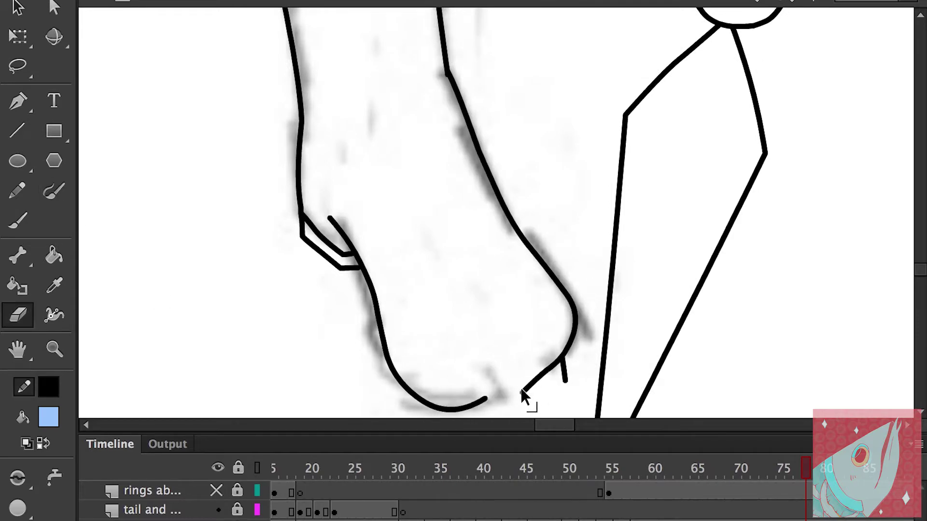
{"action": "key", "text": "ctrl+minus"}
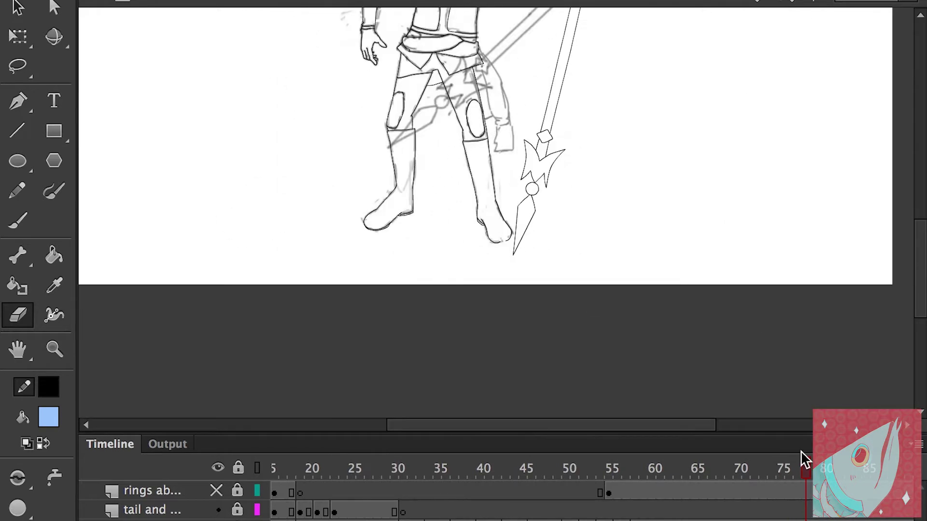
{"action": "key", "text": "ctrl+equal"}
{"action": "key", "text": "b"}
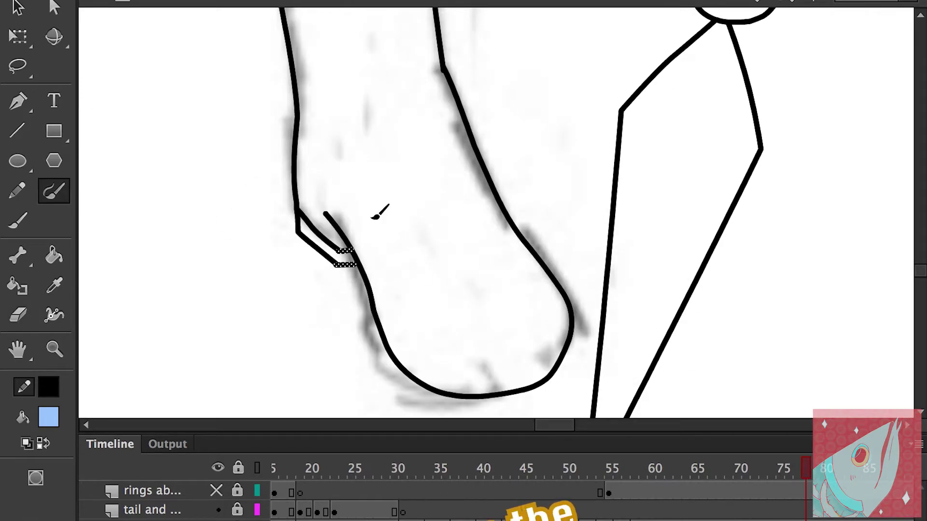
{"action": "key", "text": "ctrl+minus"}
{"action": "key", "text": "ctrl+minus"}
{"action": "key", "text": "ctrl+equal"}
{"action": "key", "text": "ctrl+equal"}
{"action": "key", "text": "e"}
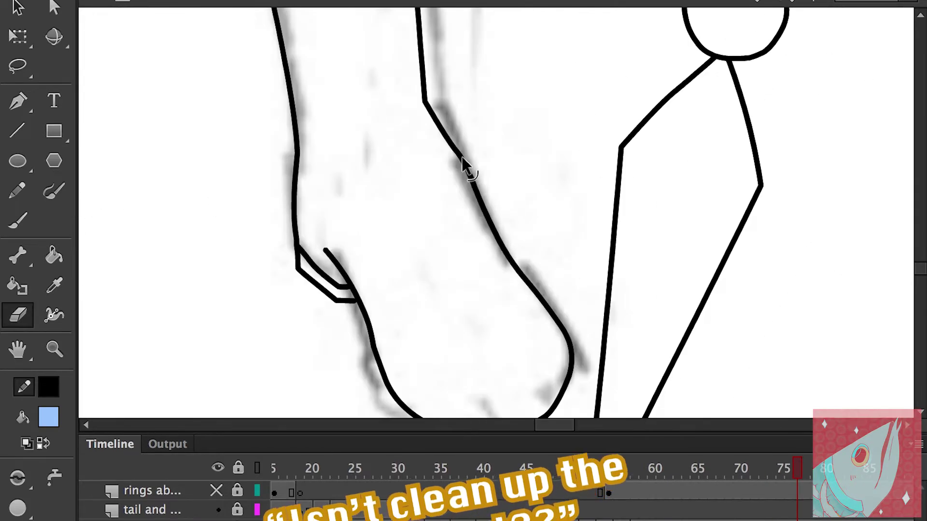
{"action": "key", "text": "ctrl+minus"}
Ink both sides and the top edge of the right-hand boot's shaft on a frame that is still only sketched.
{"action": "left_click", "coordinate": [745, 476]}
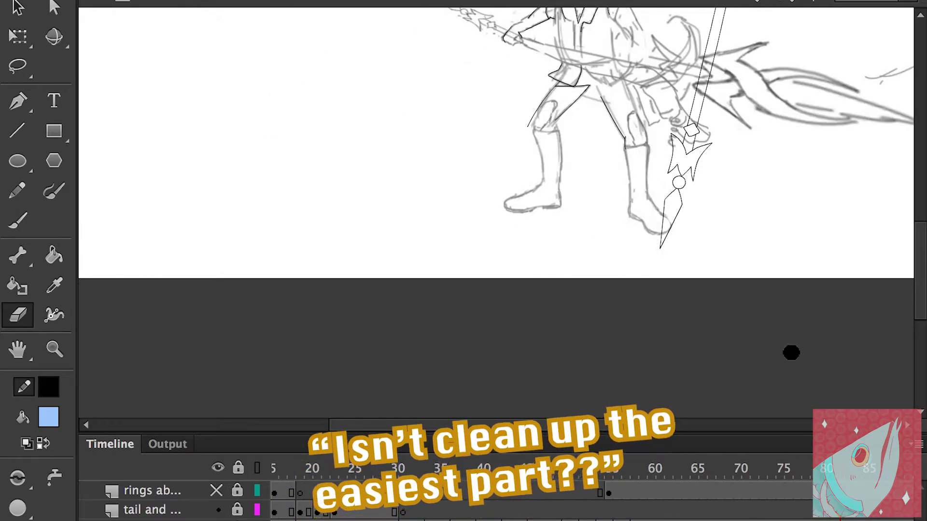
{"action": "key", "text": "ctrl+equal"}
{"action": "key", "text": "ctrl+equal"}
{"action": "left_click", "coordinate": [54, 191]}
{"action": "left_click_drag", "start_coordinate": [427, 298], "coordinate": [404, 94]}
{"action": "left_click_drag", "start_coordinate": [488, 85], "coordinate": [495, 273]}
{"action": "left_click_drag", "start_coordinate": [406, 94], "coordinate": [534, 70]}
{"action": "key", "text": "ctrl+equal"}
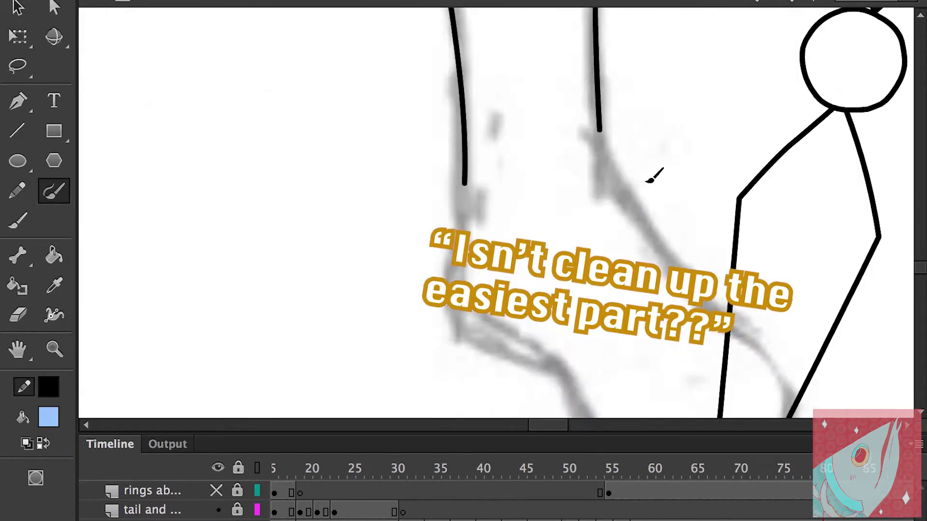
Ink the right-hand boot's instep and the front curve of its toe, joining the two strokes.
{"action": "left_click_drag", "start_coordinate": [714, 324], "coordinate": [782, 381]}
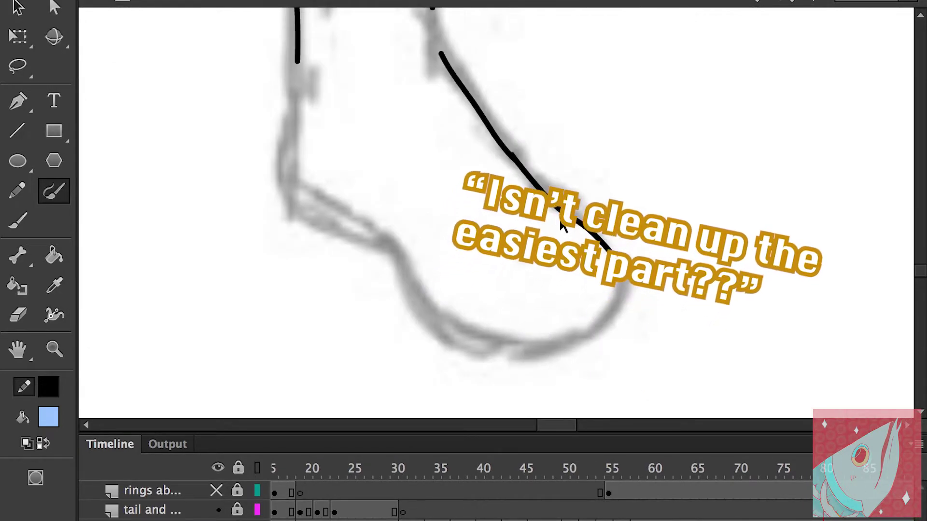
{"action": "left_click_drag", "start_coordinate": [619, 275], "coordinate": [534, 345]}
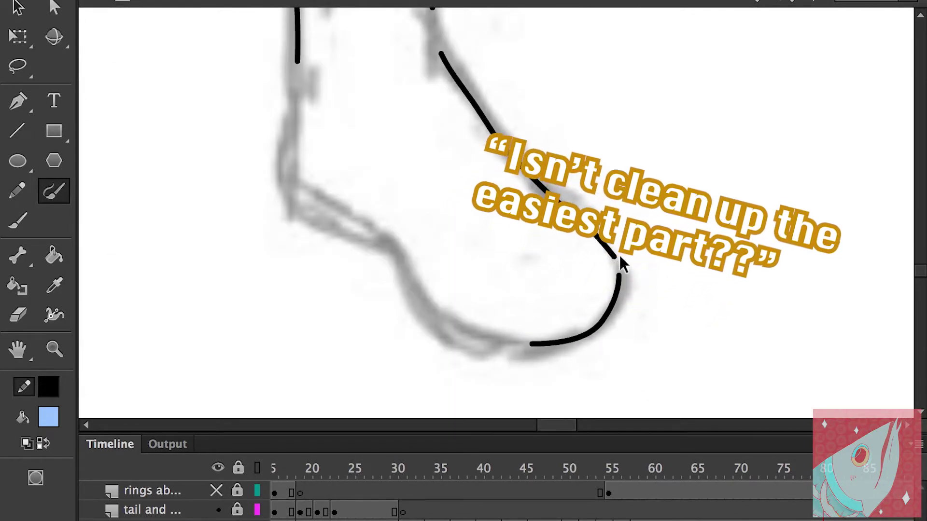
{"action": "left_click_drag", "start_coordinate": [619, 257], "coordinate": [620, 276]}
Ink the back edge and heel lines of the right-hand boot and its inner side down to the toe.
{"action": "left_click_drag", "start_coordinate": [295, 155], "coordinate": [287, 157]}
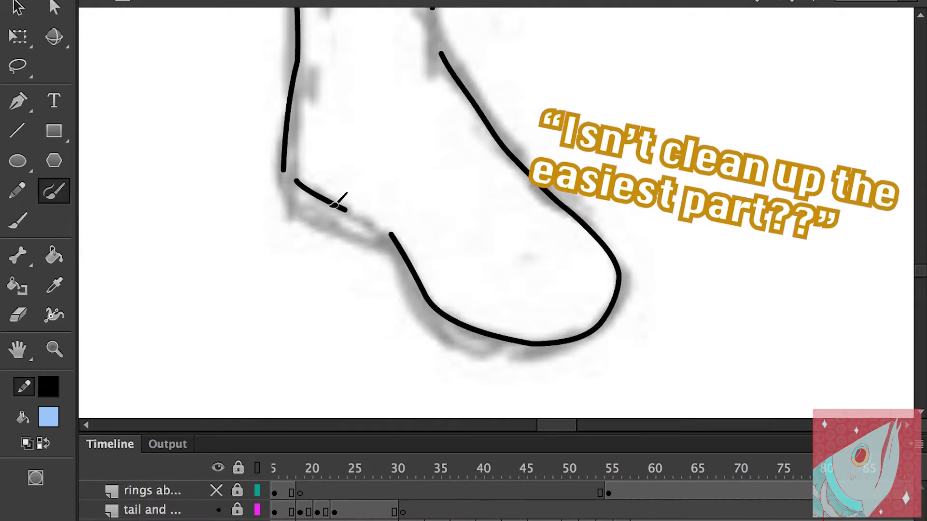
{"action": "mouse_move", "coordinate": [295, 182]}
{"action": "left_mouse_down"}
{"action": "mouse_move", "coordinate": [286, 192]}
{"action": "mouse_move", "coordinate": [370, 237]}
{"action": "left_mouse_up"}
{"action": "mouse_move", "coordinate": [288, 182]}
{"action": "left_mouse_down"}
{"action": "mouse_move", "coordinate": [371, 222]}
{"action": "mouse_move", "coordinate": [501, 343]}
{"action": "left_mouse_up"}
Draw the sole line beneath the right-hand boot's toe, redrawing it to follow the sketch up toward the arch.
{"action": "mouse_move", "coordinate": [444, 334]}
{"action": "left_mouse_down"}
{"action": "mouse_move", "coordinate": [506, 352]}
{"action": "mouse_move", "coordinate": [567, 354]}
{"action": "left_mouse_up"}
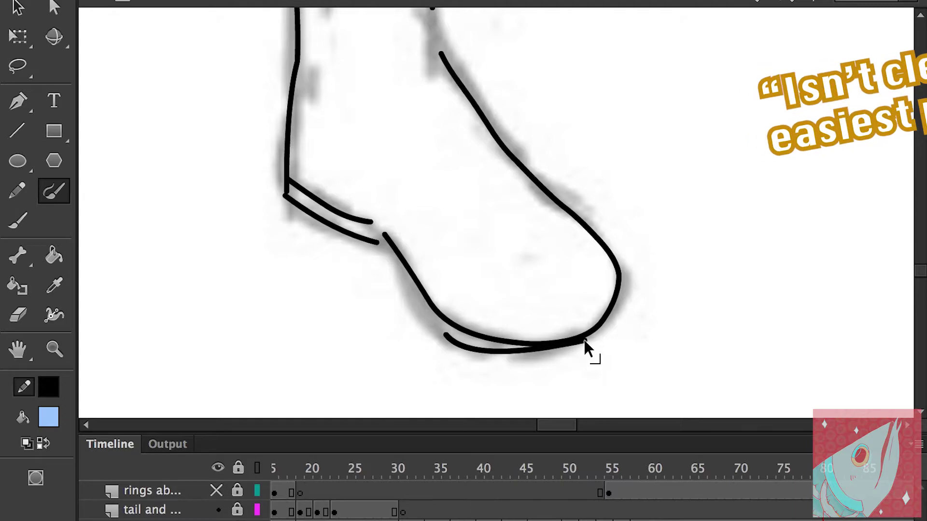
{"action": "key", "text": "ctrl+equal"}
{"action": "left_click_drag", "start_coordinate": [586, 175], "coordinate": [490, 193]}
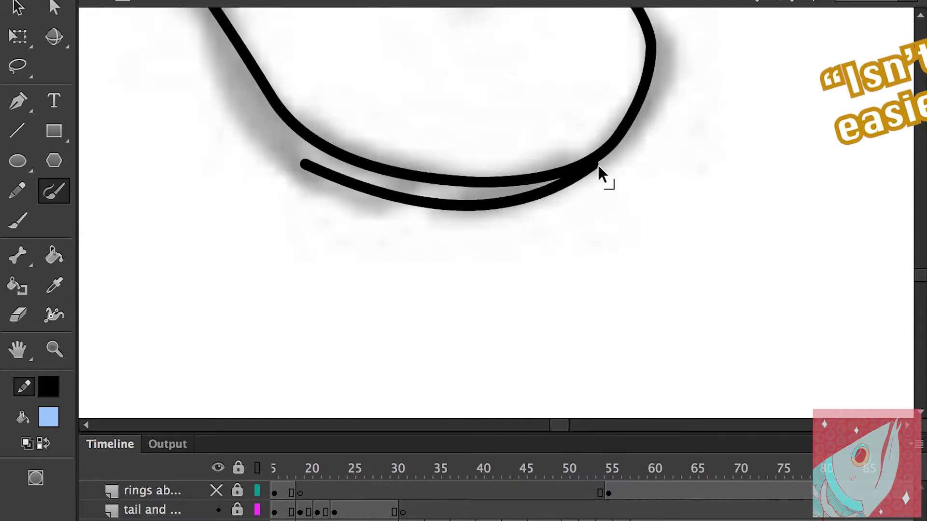
{"action": "key", "text": "ctrl+minus"}
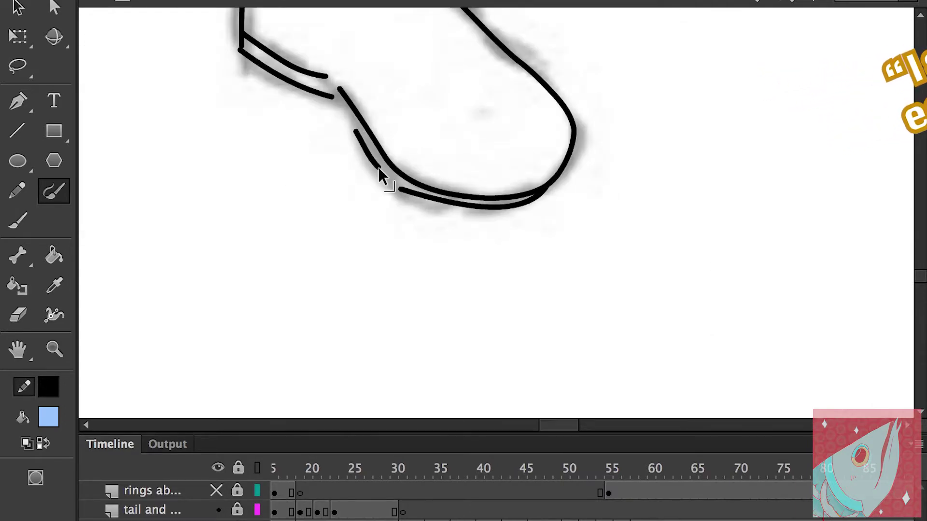
{"action": "key", "text": "ctrl+equal"}
{"action": "mouse_move", "coordinate": [207, 42]}
{"action": "left_mouse_down"}
{"action": "mouse_move", "coordinate": [434, 279]}
{"action": "mouse_move", "coordinate": [256, 116]}
{"action": "left_mouse_up"}
{"action": "key", "text": "ctrl+z"}
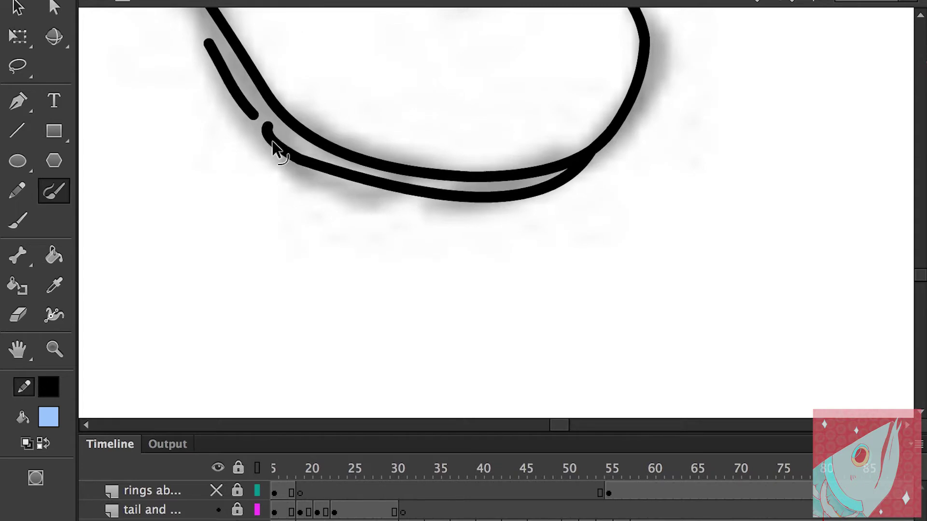
Close the open ends of the right-hand boot's heel and connect the sole line to the arch.
{"action": "key", "text": "ctrl+minus"}
{"action": "key", "text": "ctrl+minus"}
{"action": "mouse_move", "coordinate": [330, 77]}
{"action": "left_mouse_down"}
{"action": "mouse_move", "coordinate": [359, 118]}
{"action": "mouse_move", "coordinate": [362, 77]}
{"action": "left_mouse_up"}
{"action": "key", "text": "ctrl+equal"}
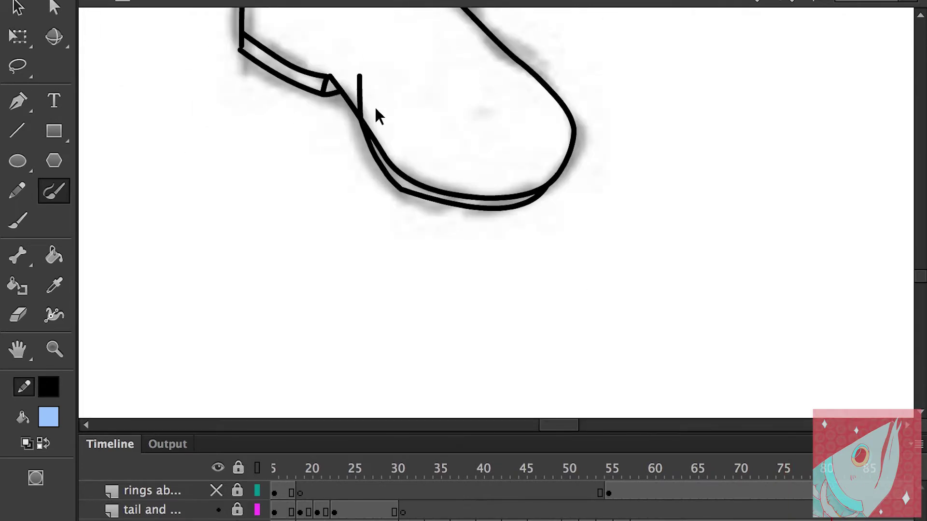
Join the left-hand boot's shin line to its instep and ink the boot's top edge and upper front edge.
{"action": "key", "text": "ctrl+minus"}
{"action": "key", "text": "ctrl+equal"}
{"action": "key", "text": "ctrl+minus"}
{"action": "key", "text": "ctrl+equal"}
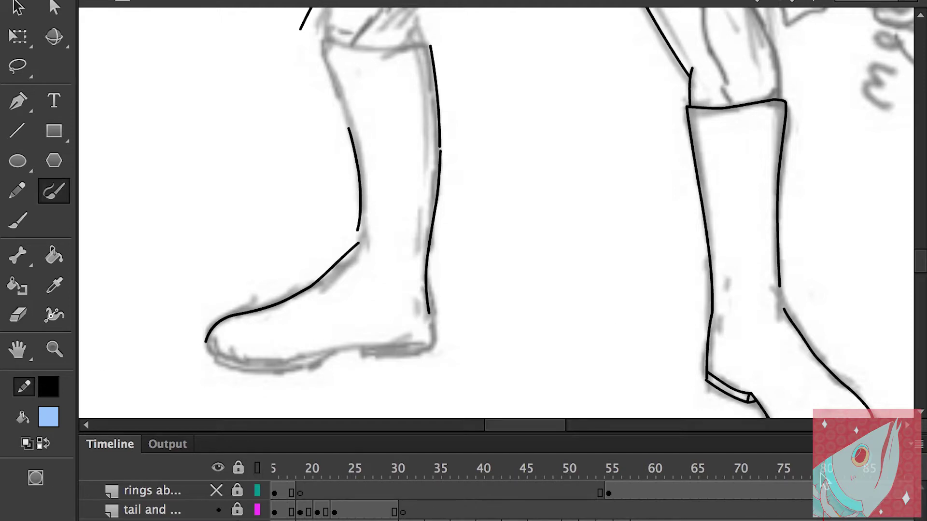
{"action": "left_click_drag", "start_coordinate": [357, 231], "coordinate": [358, 243]}
{"action": "key", "text": "ctrl+equal"}
{"action": "key", "text": "ctrl+z"}
{"action": "key", "text": "ctrl+equal"}
{"action": "key", "text": "ctrl+minus"}
{"action": "key", "text": "ctrl+minus"}
{"action": "key", "text": "ctrl+equal"}
{"action": "key", "text": "ctrl+equal"}
{"action": "left_click_drag", "start_coordinate": [483, 280], "coordinate": [271, 265]}
{"action": "key", "text": "ctrl+minus"}
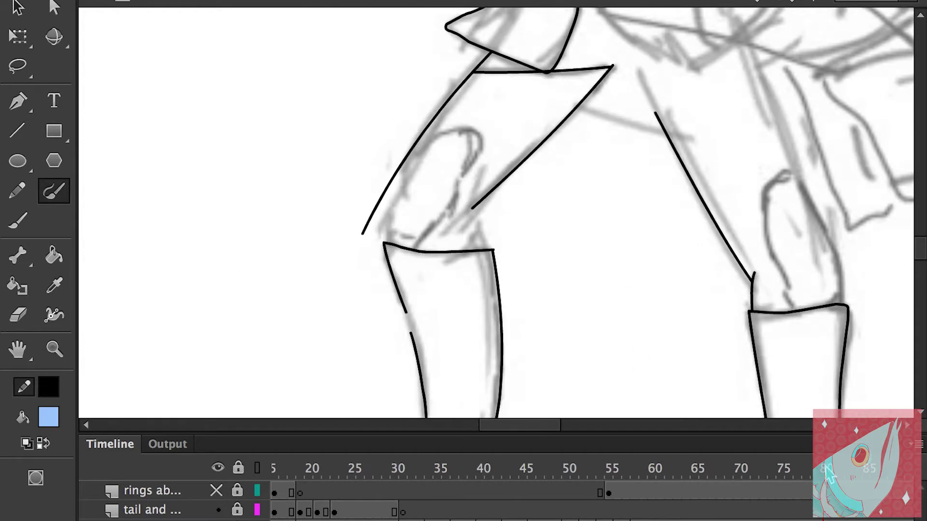
Ink the heel of the left-hand boot, drawing its upper and lower lines and closing the front end.
{"action": "key", "text": "ctrl+equal"}
{"action": "scroll", "coordinate": [491, 331], "scroll_direction": "down", "scroll_amount": 5}
{"action": "scroll", "coordinate": [538, 203], "scroll_direction": "up", "scroll_amount": 2}
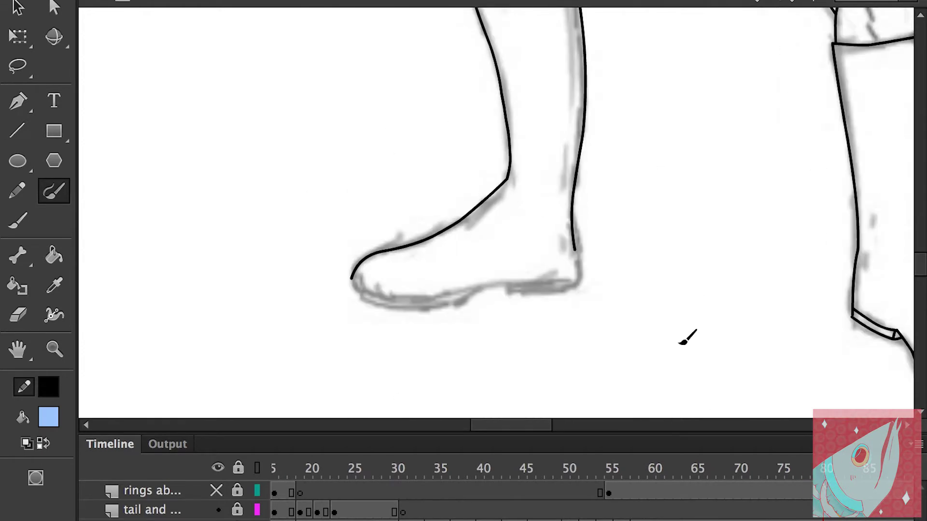
{"action": "key", "text": "ctrl+equal"}
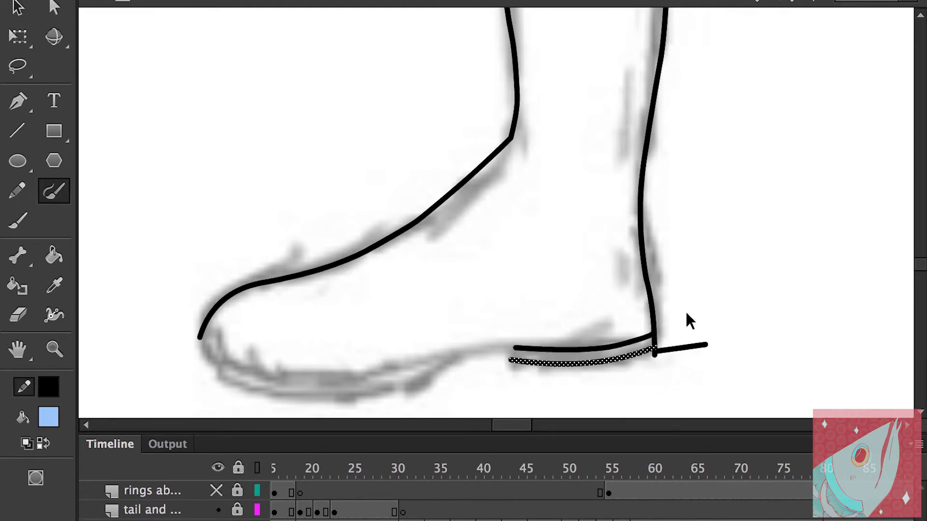
{"action": "mouse_move", "coordinate": [524, 333]}
{"action": "left_mouse_down"}
{"action": "mouse_move", "coordinate": [459, 458]}
{"action": "mouse_move", "coordinate": [631, 224]}
{"action": "mouse_move", "coordinate": [533, 362]}
{"action": "mouse_move", "coordinate": [816, 368]}
{"action": "left_mouse_up"}
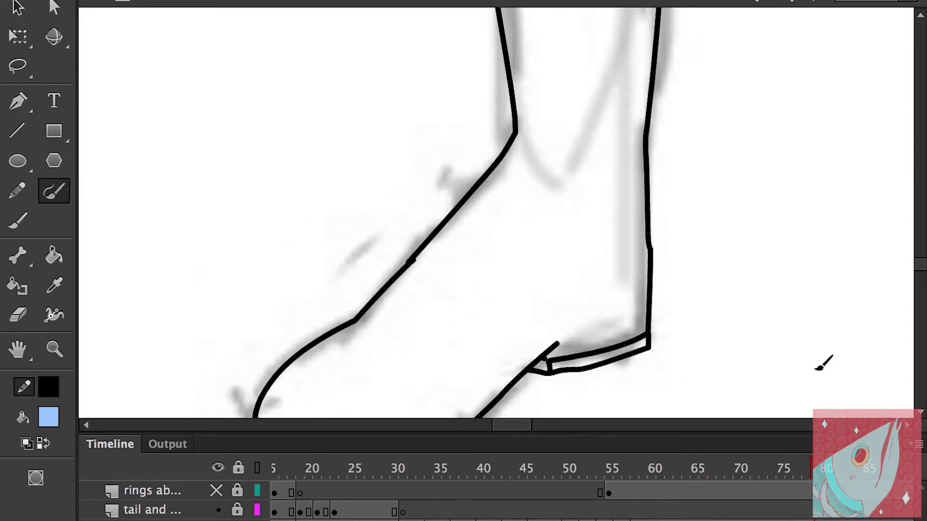
Ink the underside of the left-hand boot's toe and carry it through the arch to the heel.
{"action": "left_click_drag", "start_coordinate": [247, 380], "coordinate": [256, 375]}
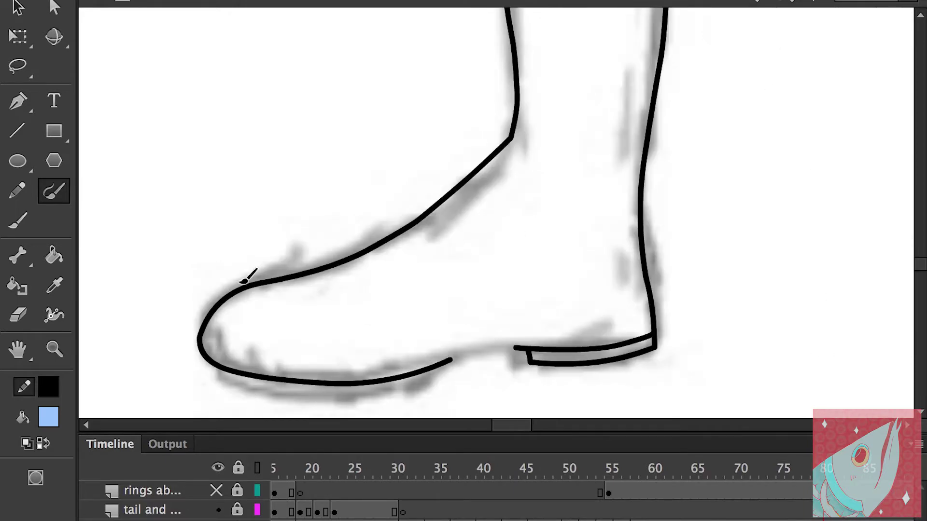
{"action": "left_click_drag", "start_coordinate": [431, 378], "coordinate": [226, 372]}
{"action": "key", "text": "ctrl+minus"}
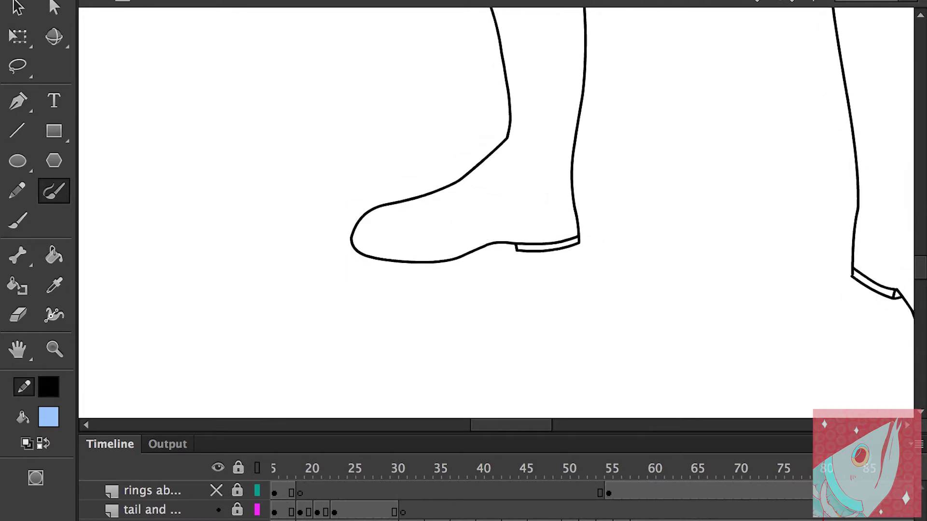
Erase the lower back edge of the left-hand boot and redraw it straight down to the heel.
{"action": "key", "text": "ctrl+equal"}
{"action": "key", "text": "e"}
{"action": "left_click_drag", "start_coordinate": [654, 233], "coordinate": [654, 253]}
{"action": "key", "text": "y"}
{"action": "left_click_drag", "start_coordinate": [644, 191], "coordinate": [646, 258]}
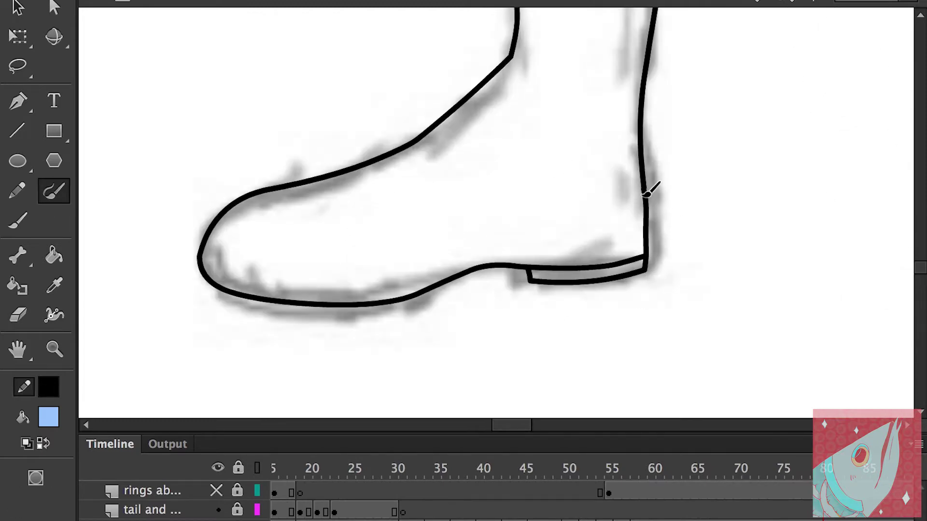
Draw the sole line beneath the left-hand boot's toe up to the arch and save the file.
{"action": "mouse_move", "coordinate": [209, 285]}
{"action": "left_mouse_down"}
{"action": "mouse_move", "coordinate": [378, 325]}
{"action": "mouse_move", "coordinate": [444, 282]}
{"action": "left_mouse_up"}
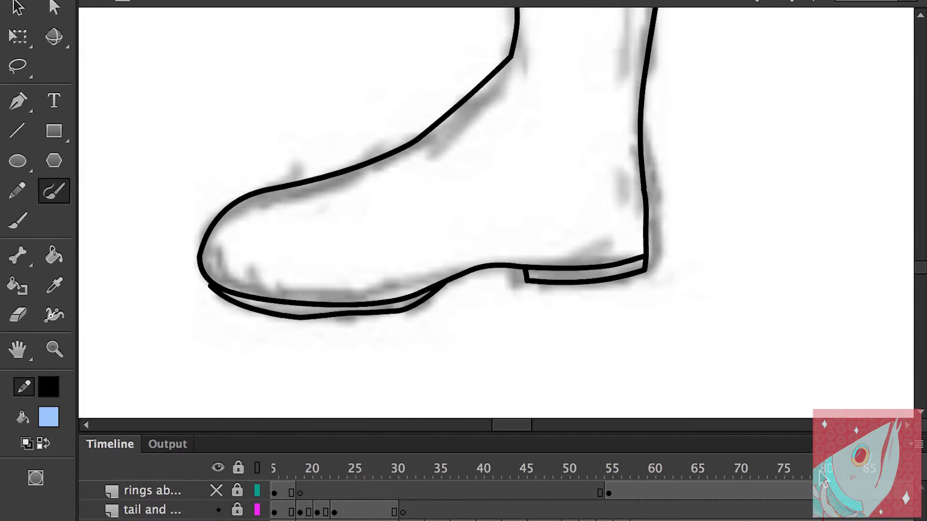
{"action": "key", "text": "ctrl+minus"}
{"action": "key", "text": "ctrl+minus"}
{"action": "key", "text": "ctrl+s"}
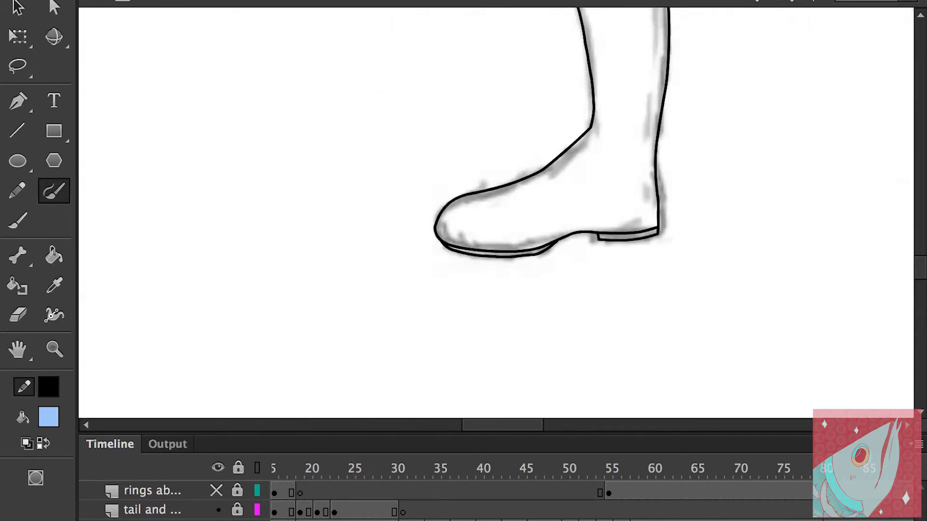
Join the right-hand boot's shin to its instep and erase the excess line end at the ankle.
{"action": "scroll", "coordinate": [512, 213], "scroll_direction": "up", "scroll_amount": 3}
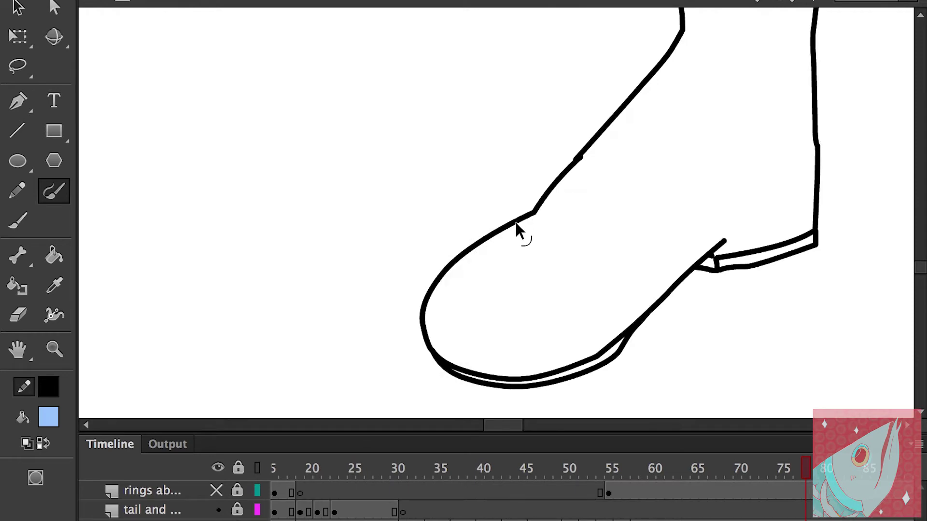
{"action": "scroll", "coordinate": [580, 148], "scroll_direction": "up", "scroll_amount": 2}
{"action": "key", "text": "ctrl+z"}
{"action": "scroll", "coordinate": [581, 147], "scroll_direction": "down", "scroll_amount": 4}
{"action": "key", "text": "e"}
{"action": "key", "text": "ctrl+minus"}
{"action": "key", "text": "ctrl+equal"}
{"action": "scroll", "coordinate": [391, 234], "scroll_direction": "right", "scroll_amount": 5}
{"action": "key", "text": "ctrl+equal"}
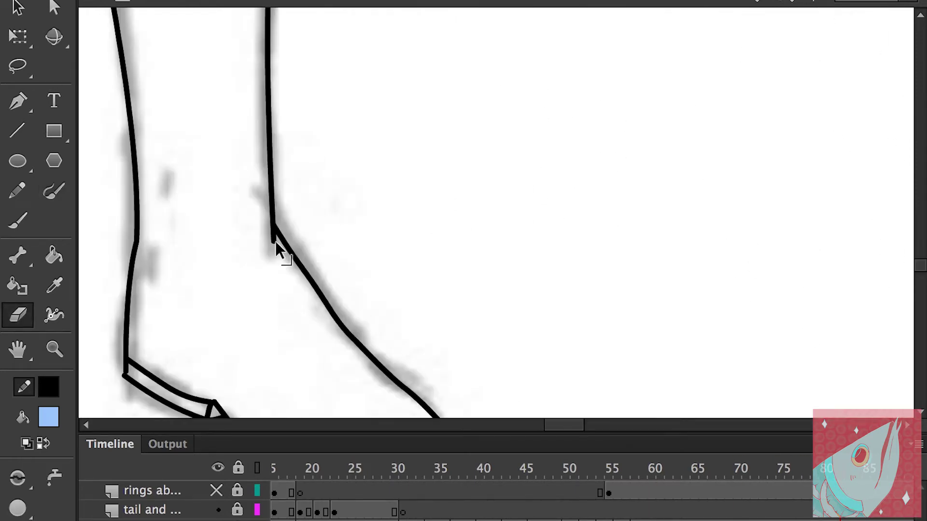
{"action": "key", "text": "ctrl+minus"}
{"action": "key", "text": "ctrl+minus"}
{"action": "key", "text": "ctrl+equal"}
{"action": "key", "text": "ctrl+equal"}
{"action": "key", "text": "ctrl+minus"}
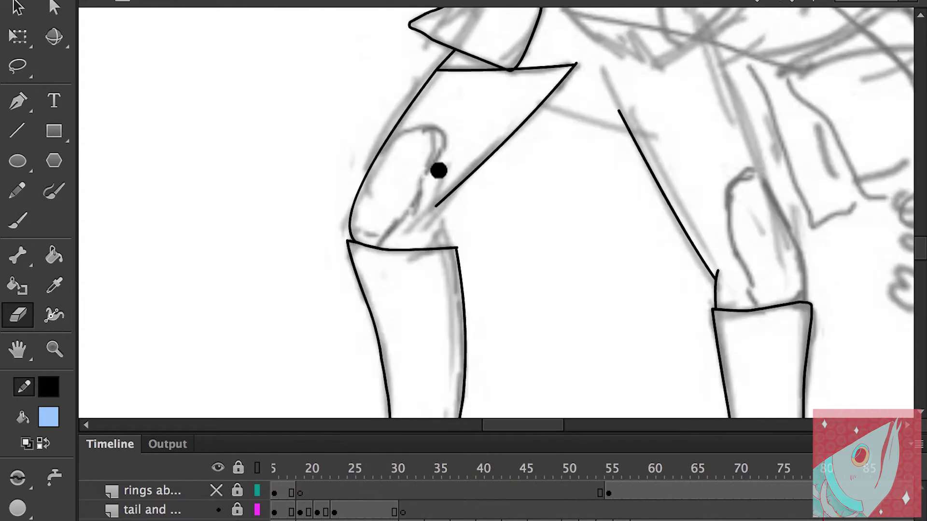
Ink the short fold behind the left-hand knee from the thigh line to the boot's top edge.
{"action": "key", "text": "b"}
{"action": "left_click_drag", "start_coordinate": [436, 206], "coordinate": [448, 244]}
{"action": "key", "text": "ctrl+equal"}
{"action": "key", "text": "ctrl+minus"}
{"action": "key", "text": "ctrl+z"}
{"action": "key", "text": "ctrl+z"}
{"action": "key", "text": "ctrl+equal"}
{"action": "key", "text": "ctrl+minus"}
{"action": "key", "text": "ctrl+equal"}
{"action": "key", "text": "ctrl+minus"}
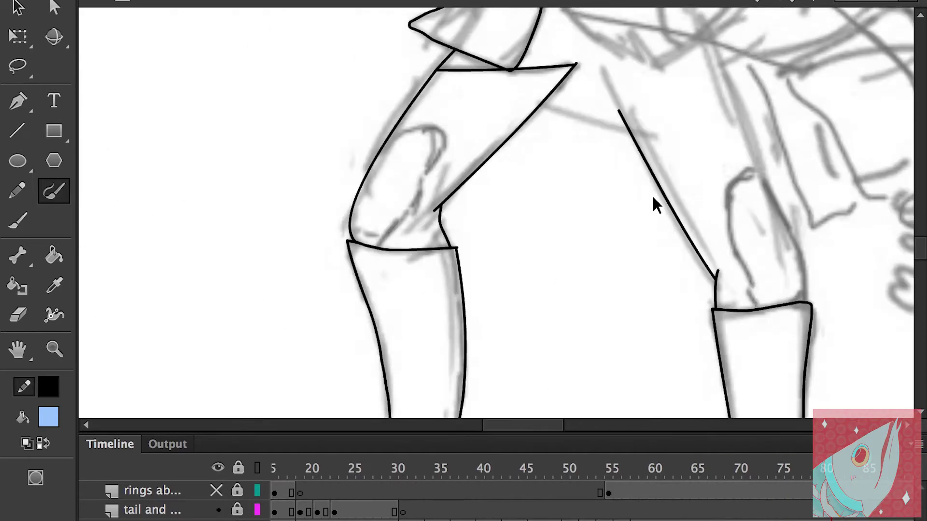
Ink the oval knee patch on the left-hand leg, using the neighbouring frame as reference.
{"action": "key", "text": "comma"}
{"action": "mouse_move", "coordinate": [392, 138]}
{"action": "left_mouse_down"}
{"action": "mouse_move", "coordinate": [420, 194]}
{"action": "mouse_move", "coordinate": [372, 247]}
{"action": "left_mouse_up"}
{"action": "key", "text": "period"}
{"action": "key", "text": "comma"}
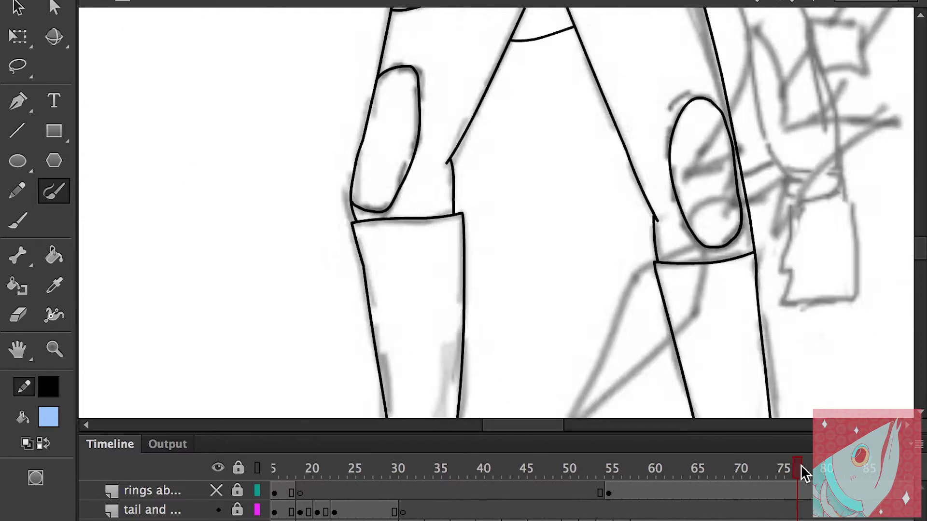
{"action": "key", "text": "period"}
{"action": "key", "text": "ctrl+equal"}
{"action": "key", "text": "ctrl+minus"}
{"action": "key", "text": "comma"}
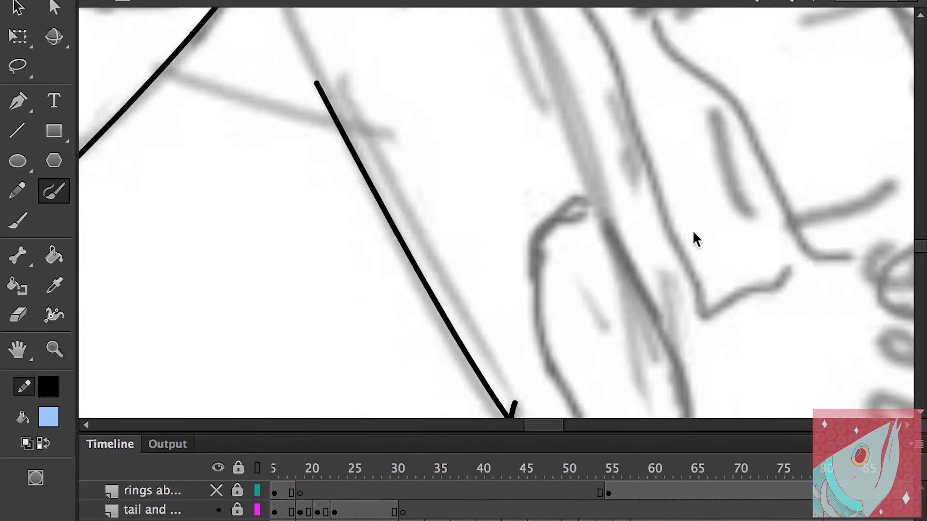
Ink the outer edge of the right-hand leg from the hip to the boot and clean up its upper end.
{"action": "key", "text": "period"}
{"action": "left_click_drag", "start_coordinate": [502, 148], "coordinate": [525, 211]}
{"action": "key", "text": "ctrl+equal"}
{"action": "left_click_drag", "start_coordinate": [628, 366], "coordinate": [595, 351]}
{"action": "left_click_drag", "start_coordinate": [560, 227], "coordinate": [551, 207]}
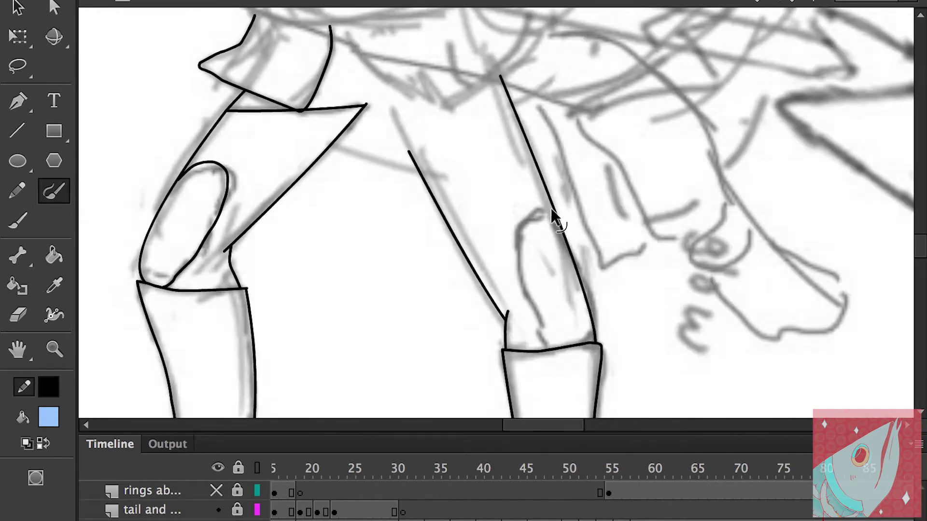
{"action": "key", "text": "e"}
{"action": "left_click_drag", "start_coordinate": [502, 101], "coordinate": [489, 68]}
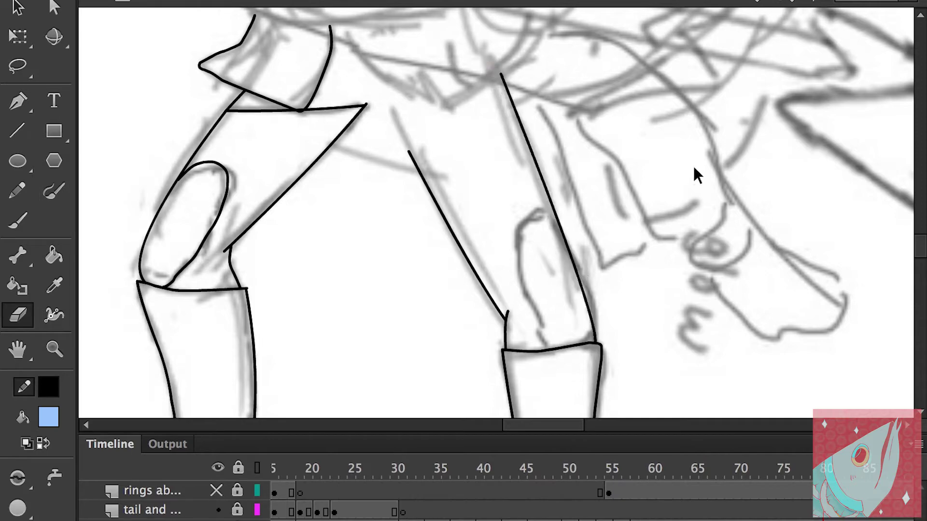
Redraw the inner thigh line of the right-hand leg, extending it from the knee up toward the crotch.
{"action": "key", "text": "b"}
{"action": "key", "text": "ctrl+equal"}
{"action": "key", "text": "ctrl+minus"}
{"action": "left_click_drag", "start_coordinate": [503, 313], "coordinate": [393, 99]}
{"action": "key", "text": "period"}
{"action": "key", "text": "ctrl+equal"}
{"action": "key", "text": "comma"}
{"action": "key", "text": "period"}
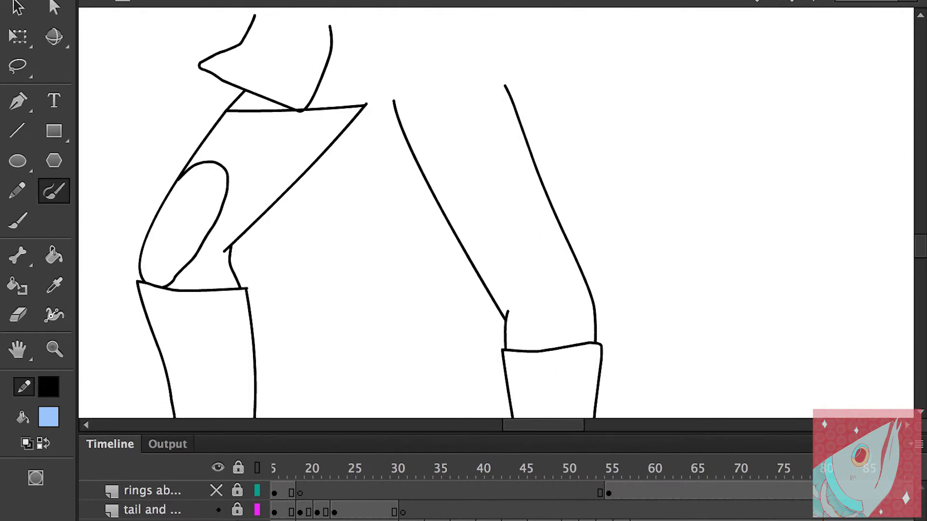
Ink the knee patch on the right-hand leg down to the boot top, following the sketch and neighbouring frame.
{"action": "left_click_drag", "start_coordinate": [513, 236], "coordinate": [555, 208]}
{"action": "key", "text": "period"}
{"action": "key", "text": "comma"}
{"action": "key", "text": "ctrl+equal"}
{"action": "key", "text": "ctrl+equal"}
{"action": "key", "text": "period"}
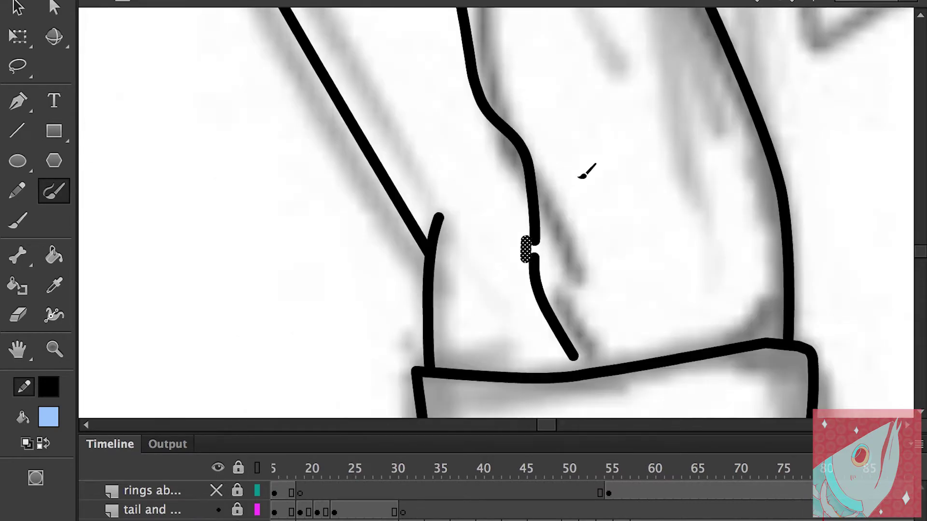
{"action": "key", "text": "ctrl+minus"}
{"action": "key", "text": "comma"}
{"action": "key", "text": "period"}
{"action": "left_click_drag", "start_coordinate": [595, 296], "coordinate": [632, 262]}
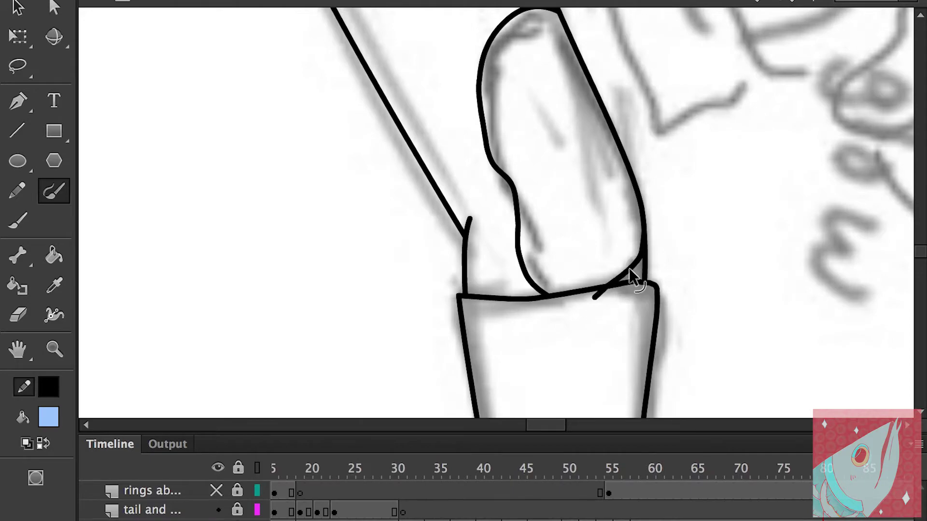
Step through the neighbouring frames and examine the legs and torso for lines still missing over the sketch.
{"action": "key", "text": "ctrl+minus"}
{"action": "key", "text": "ctrl+minus"}
{"action": "left_click_drag", "start_coordinate": [738, 471], "coordinate": [824, 470]}
{"action": "key", "text": "comma"}
{"action": "key", "text": "comma"}
{"action": "key", "text": "comma"}
{"action": "scroll", "coordinate": [523, 223], "scroll_direction": "up", "scroll_amount": 4}
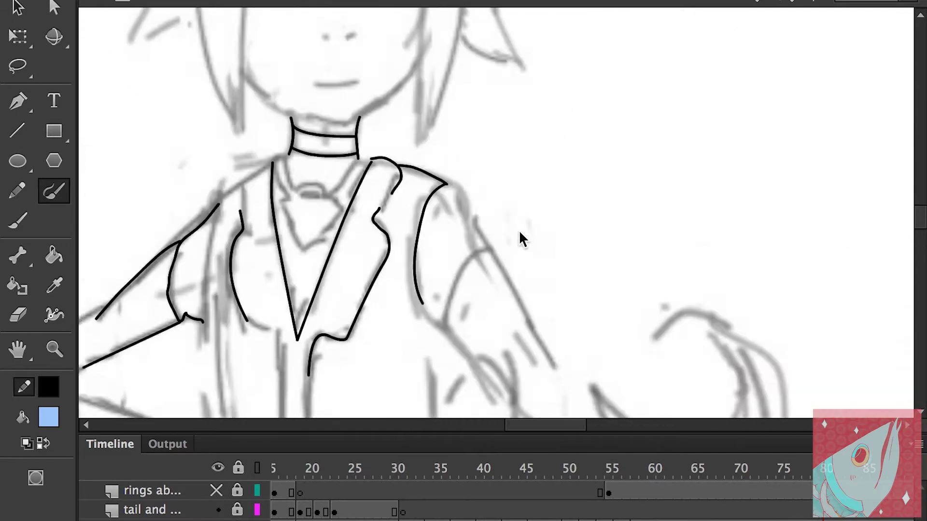
{"action": "scroll", "coordinate": [736, 299], "scroll_direction": "down", "scroll_amount": 3}
{"action": "scroll", "coordinate": [736, 300], "scroll_direction": "up", "scroll_amount": 3}
{"action": "key", "text": "period"}
{"action": "scroll", "coordinate": [753, 271], "scroll_direction": "down", "scroll_amount": 3}
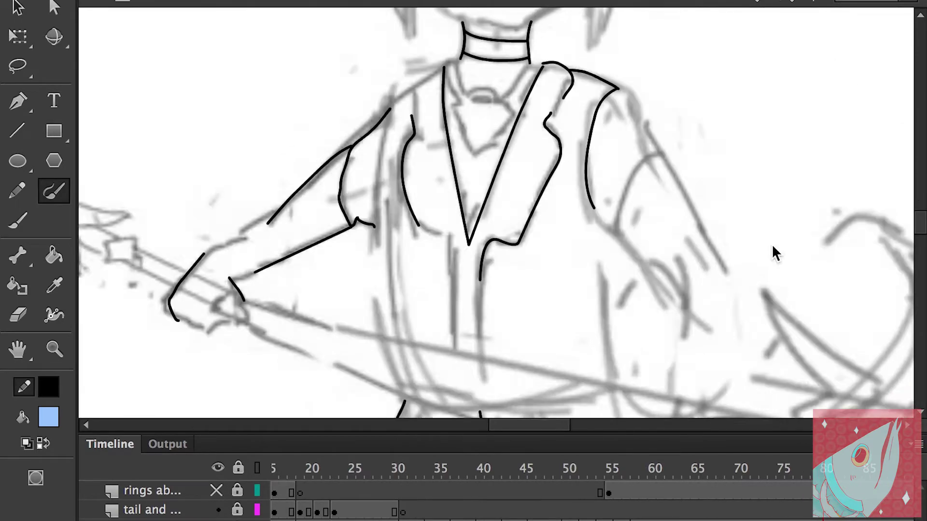
Ink the left-hand shoulder line of the jacket and the upper part of its lapel.
{"action": "scroll", "coordinate": [401, 210], "scroll_direction": "up", "scroll_amount": 4}
{"action": "scroll", "coordinate": [412, 103], "scroll_direction": "down", "scroll_amount": 3}
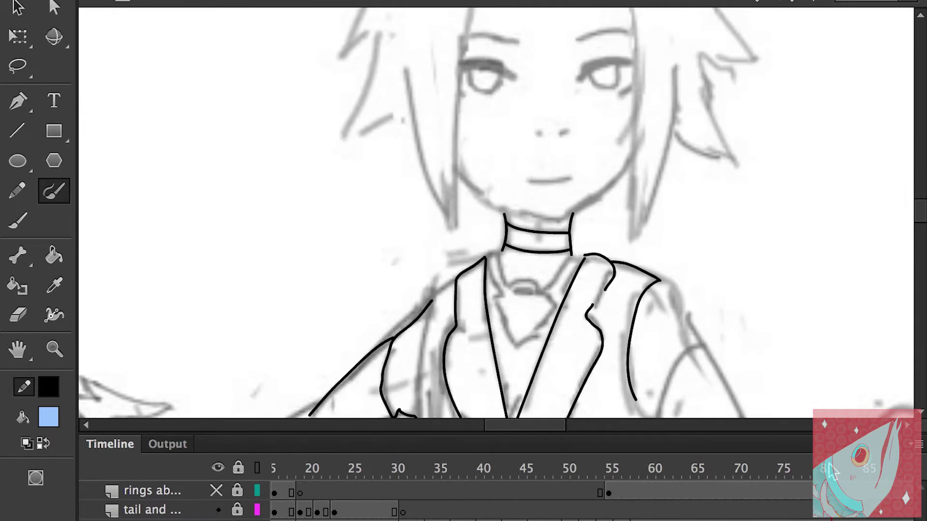
{"action": "scroll", "coordinate": [507, 303], "scroll_direction": "down", "scroll_amount": 3}
{"action": "scroll", "coordinate": [449, 300], "scroll_direction": "up", "scroll_amount": 3}
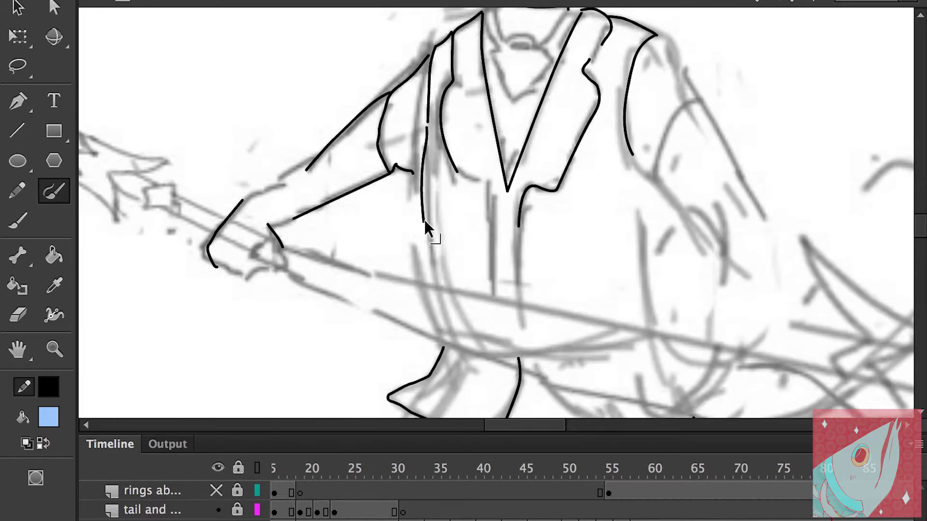
Ink both side edges of the jacket from the armholes down to the waist.
{"action": "left_click_drag", "start_coordinate": [655, 280], "coordinate": [650, 352]}
{"action": "scroll", "coordinate": [491, 300], "scroll_direction": "down", "scroll_amount": 3}
{"action": "scroll", "coordinate": [447, 382], "scroll_direction": "up", "scroll_amount": 3}
{"action": "scroll", "coordinate": [489, 305], "scroll_direction": "down", "scroll_amount": 3}
{"action": "scroll", "coordinate": [421, 291], "scroll_direction": "up", "scroll_amount": 3}
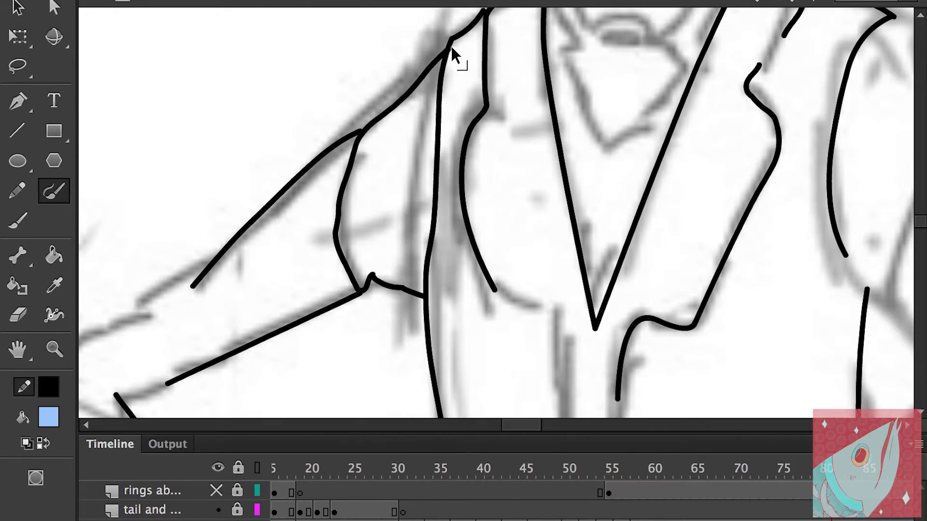
Close the gap at the right-hand lapel's notch and connect the top of the lapel to the neck.
{"action": "scroll", "coordinate": [454, 51], "scroll_direction": "up", "scroll_amount": 2}
{"action": "scroll", "coordinate": [497, 61], "scroll_direction": "down", "scroll_amount": 4}
{"action": "scroll", "coordinate": [545, 179], "scroll_direction": "up", "scroll_amount": 3}
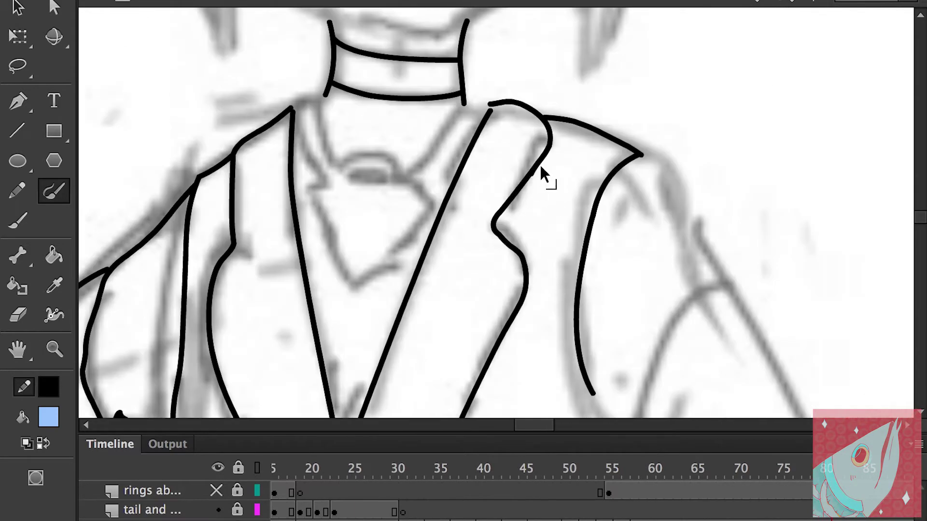
{"action": "scroll", "coordinate": [376, 241], "scroll_direction": "up", "scroll_amount": 2}
{"action": "scroll", "coordinate": [512, 220], "scroll_direction": "up", "scroll_amount": 2}
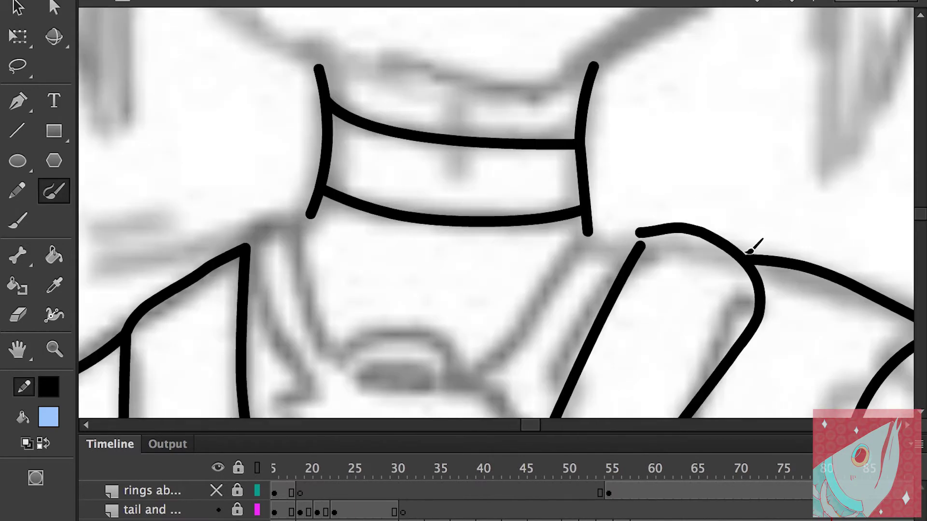
{"action": "scroll", "coordinate": [665, 220], "scroll_direction": "down", "scroll_amount": 3}
{"action": "scroll", "coordinate": [665, 220], "scroll_direction": "down", "scroll_amount": 1}
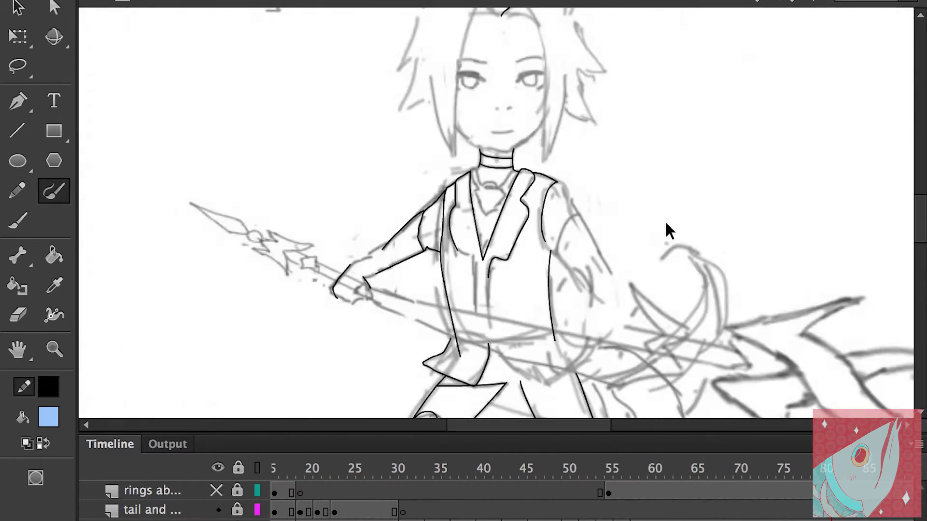
Ink the right-hand short sleeve with its cuff and the two edges of the arm below it.
{"action": "scroll", "coordinate": [665, 220], "scroll_direction": "up", "scroll_amount": 3}
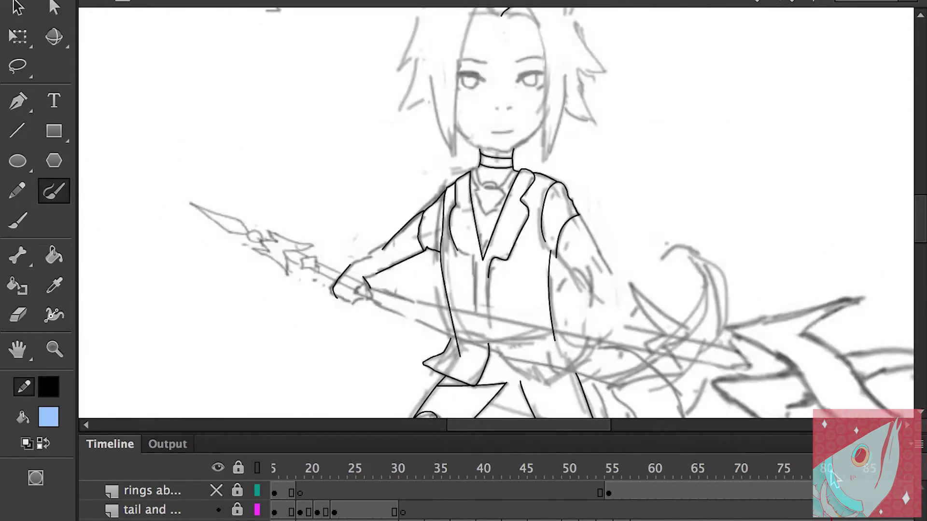
{"action": "left_click_drag", "start_coordinate": [676, 311], "coordinate": [714, 352]}
{"action": "left_click_drag", "start_coordinate": [656, 213], "coordinate": [698, 282]}
{"action": "left_click_drag", "start_coordinate": [609, 281], "coordinate": [640, 333]}
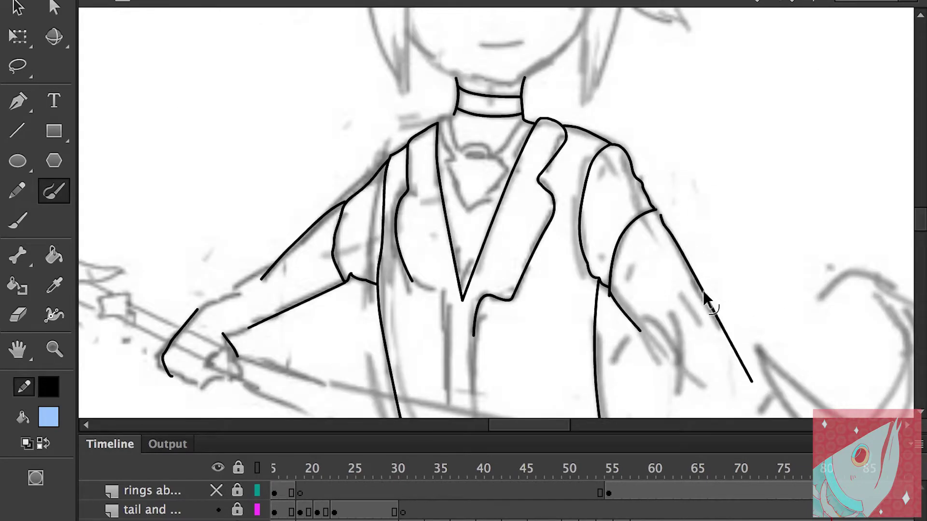
Extend the jacket's right-hand front edge from the lapel down to the waist.
{"action": "key", "text": "ctrl+equal"}
{"action": "key", "text": "ctrl+minus"}
{"action": "key", "text": "ctrl+equal"}
{"action": "key", "text": "ctrl+minus"}
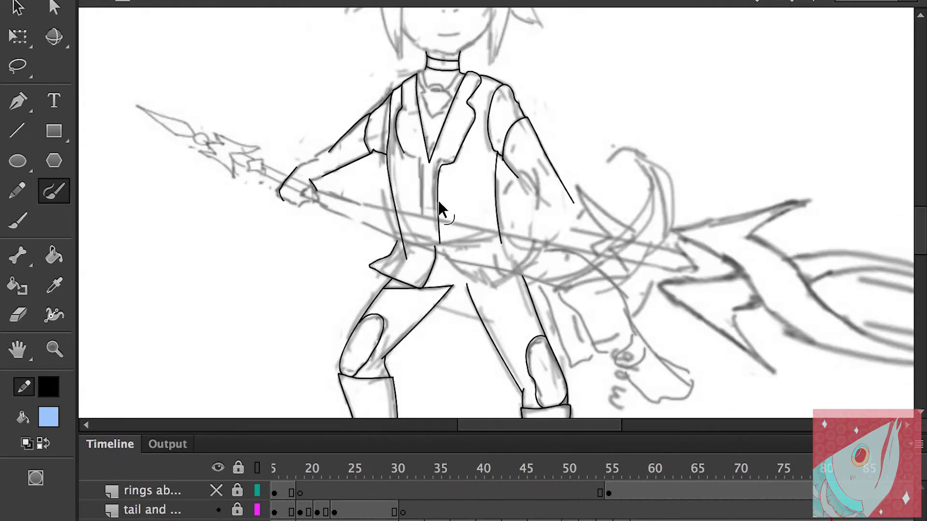
Select the lower right-hand lapel and front edge of the jacket and reshape them with Free Transform.
{"action": "key", "text": "ctrl+equal"}
{"action": "key", "text": "l"}
{"action": "left_click_drag", "start_coordinate": [394, 159], "coordinate": [369, 193]}
{"action": "left_click_drag", "start_coordinate": [433, 147], "coordinate": [457, 111]}
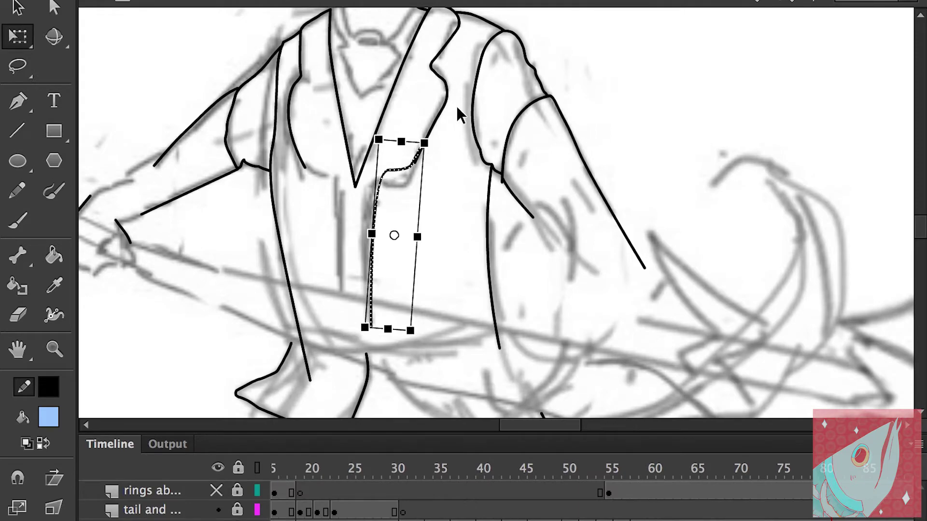
{"action": "key", "text": "v"}
{"action": "key", "text": "ctrl+minus"}
{"action": "key", "text": "ctrl+equal"}
{"action": "key", "text": "ctrl+equal"}
{"action": "key", "text": "ctrl+minus"}
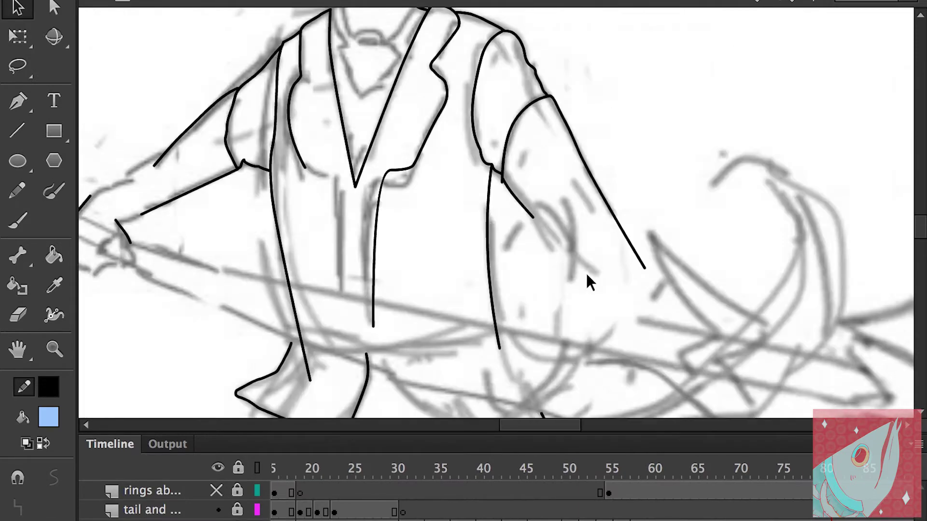
Ink the bottom of the left-hand lapel and the jacket's front edge running down from it.
{"action": "key", "text": "ctrl+minus"}
{"action": "key", "text": "ctrl+minus"}
{"action": "key", "text": "ctrl+equal"}
{"action": "key", "text": "ctrl+equal"}
{"action": "key", "text": "ctrl+equal"}
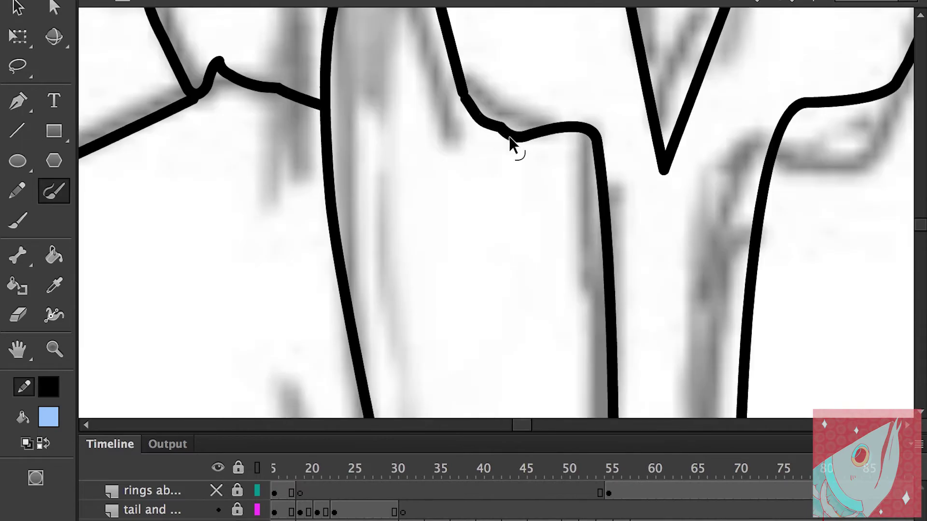
Review the inked arms, jacket and whole figure against the sketch.
{"action": "key", "text": "ctrl+minus"}
{"action": "key", "text": "ctrl+minus"}
{"action": "key", "text": "ctrl+equal"}
{"action": "key", "text": "ctrl+equal"}
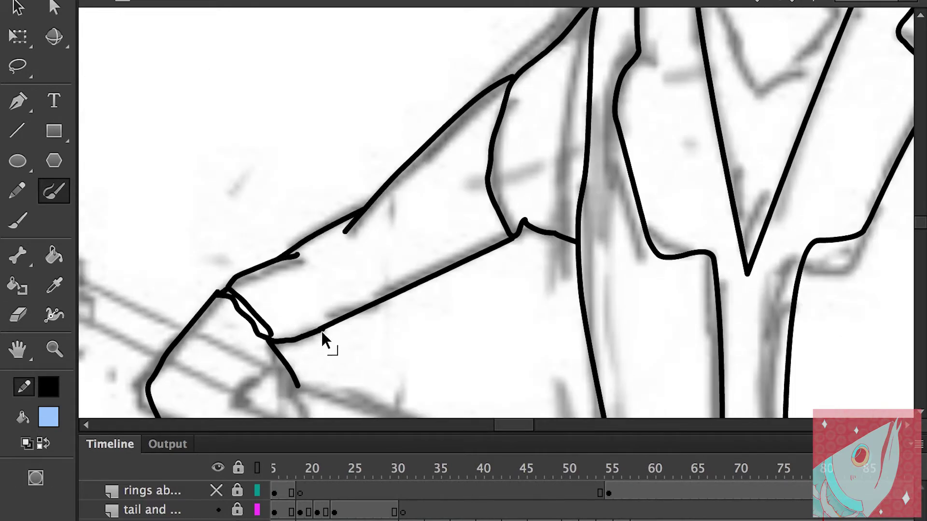
{"action": "key", "text": "ctrl+minus"}
{"action": "key", "text": "ctrl+minus"}
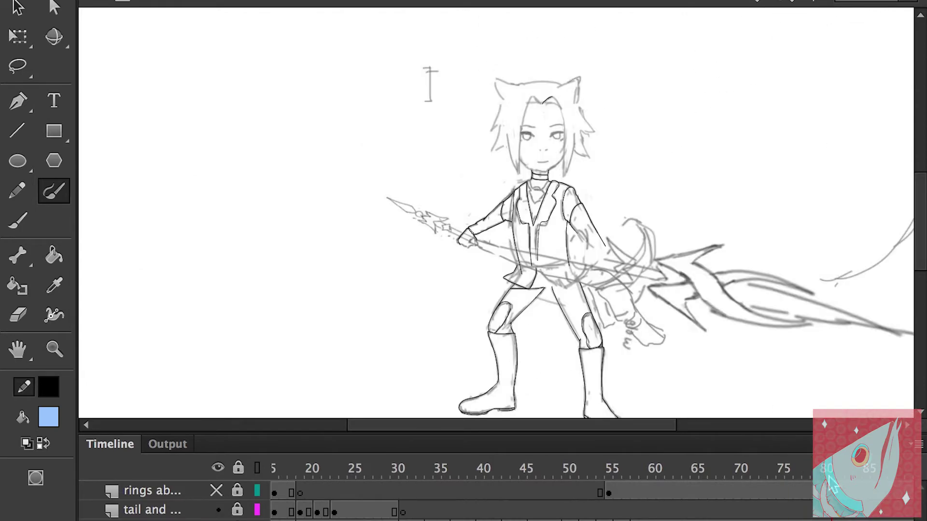
{"action": "key", "text": "ctrl+minus"}
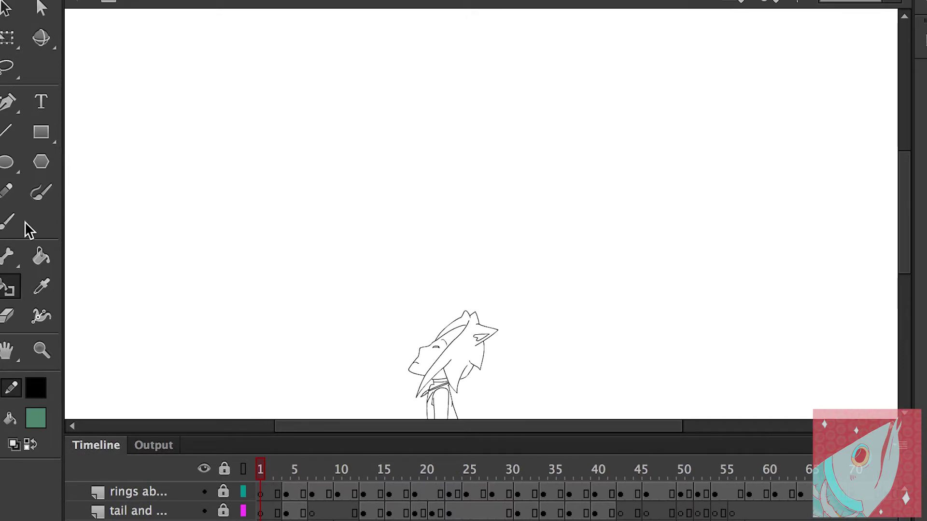
Fill the character's hair with green frame by frame, starting from the opening frames.
{"action": "key", "text": "Return"}
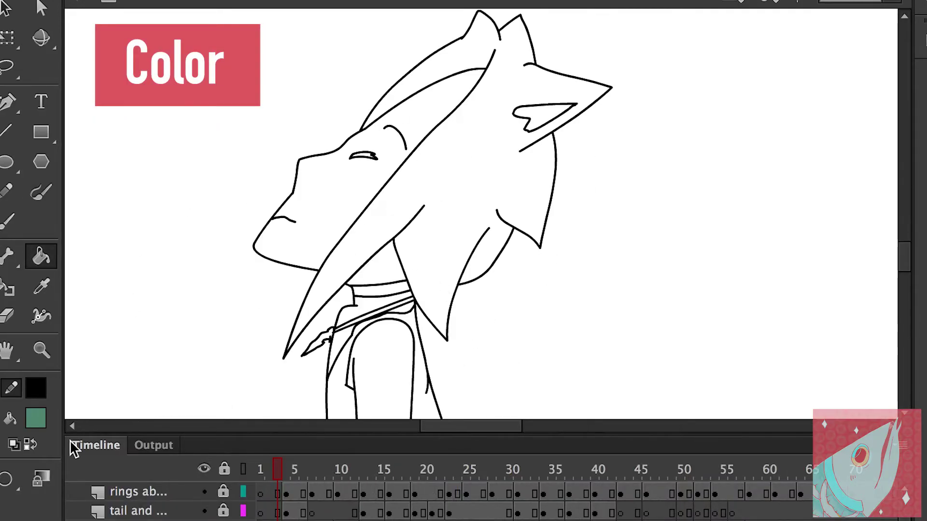
{"action": "left_click", "coordinate": [543, 258]}
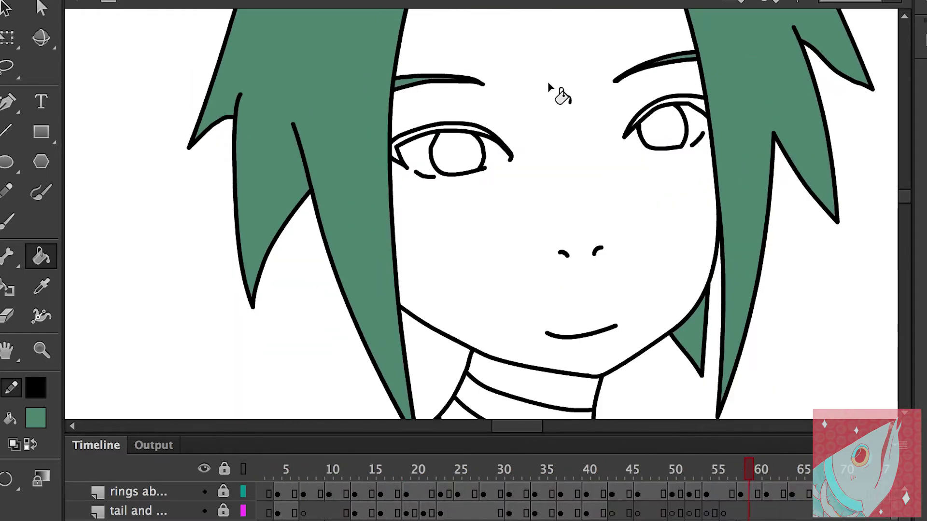
Fill the eyebrows with the hair green, working backwards from about frame 58 towards frame 50.
{"action": "key", "text": "comma"}
{"action": "key", "text": "comma"}
{"action": "key", "text": "comma"}
{"action": "key", "text": "comma"}
{"action": "key", "text": "comma"}
{"action": "key", "text": "comma"}
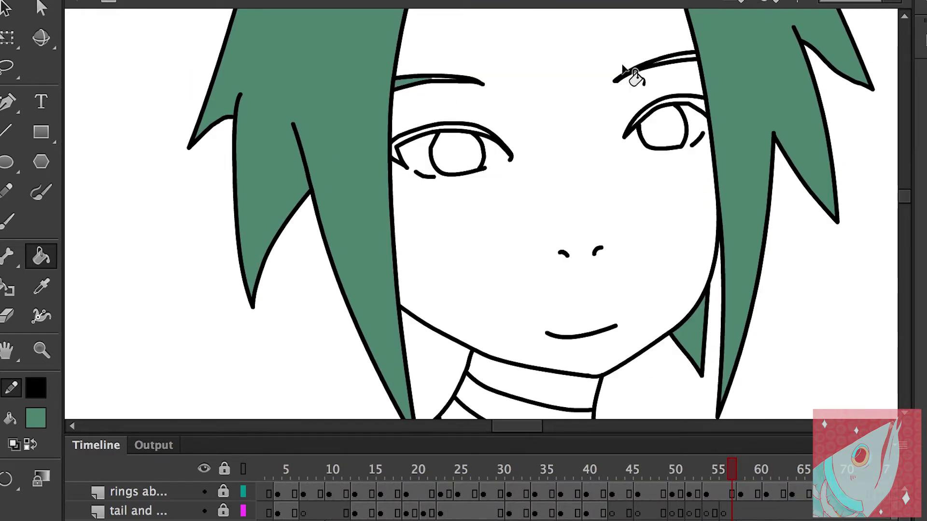
{"action": "key", "text": "comma"}
{"action": "key", "text": "comma"}
{"action": "key", "text": "comma"}
{"action": "key", "text": "comma"}
{"action": "key", "text": "comma"}
{"action": "key", "text": "comma"}
{"action": "key", "text": "comma"}
{"action": "key", "text": "comma"}
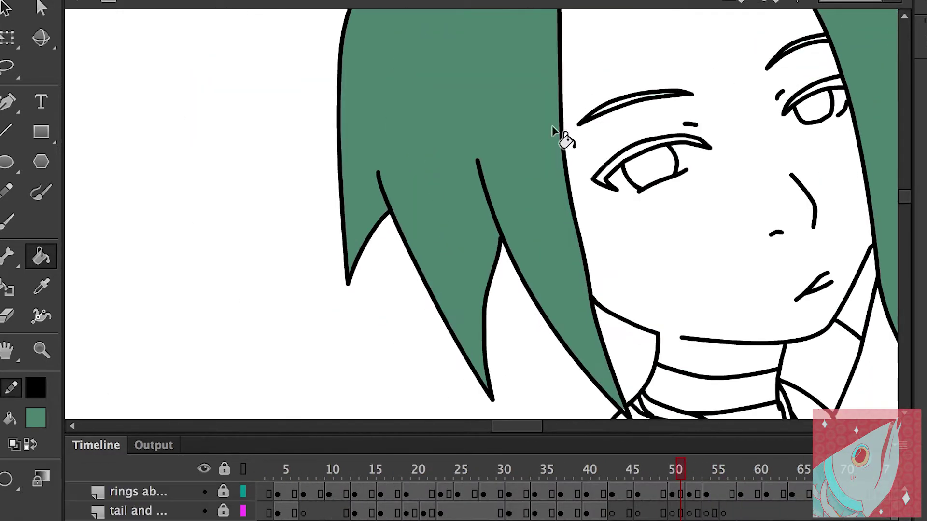
Fill the thin eyebrow shapes with the hair green around frame 45 and on the frames before it.
{"action": "key", "text": "ctrl+equal"}
{"action": "key", "text": "ctrl+equal"}
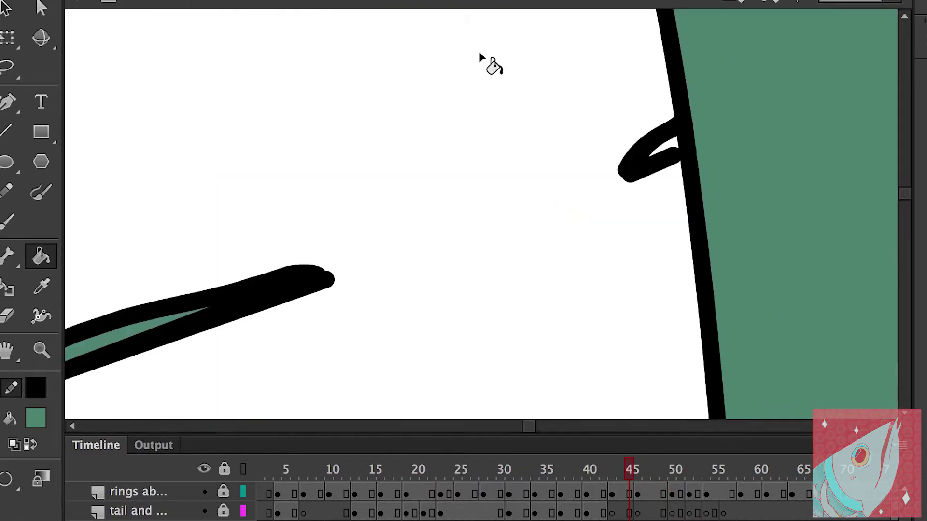
{"action": "key", "text": "comma"}
{"action": "key", "text": "comma"}
{"action": "key", "text": "comma"}
{"action": "key", "text": "comma"}
{"action": "key", "text": "comma"}
{"action": "key", "text": "ctrl+minus"}
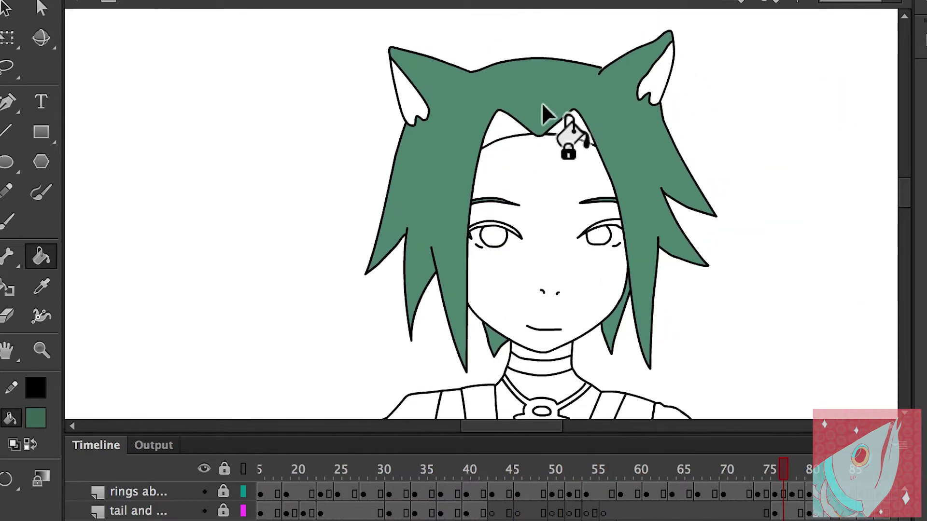
Shade the inner hair beneath the fringe with a darker green, painting the areas with the Brush tool.
{"action": "key", "text": "b"}
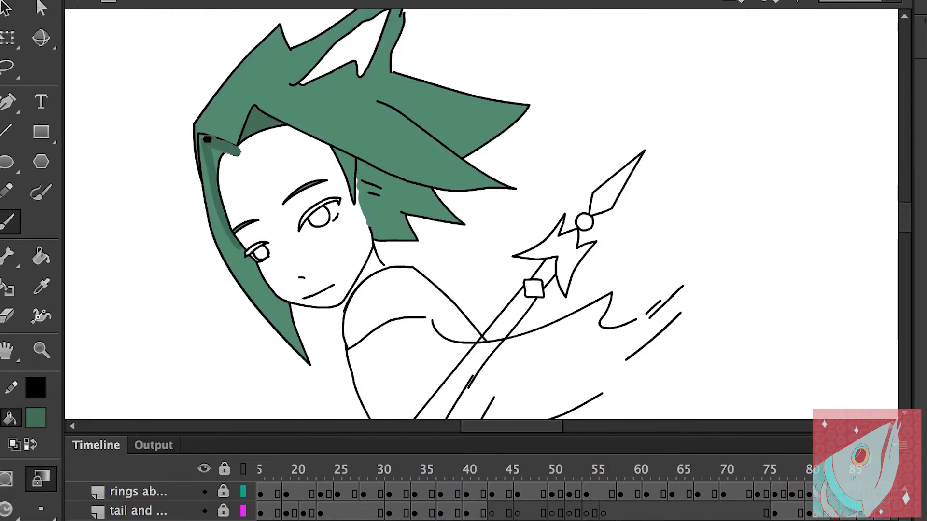
{"action": "key", "text": "k"}
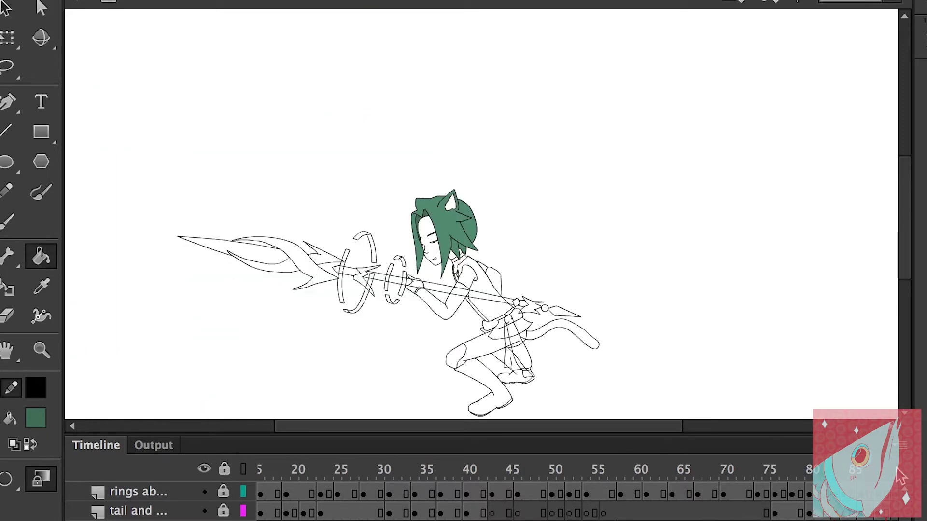
Choose a pale peach skin tone and fill the face and bare chest on the opening frames up to frame 5.
{"action": "left_click", "coordinate": [534, 468]}
{"action": "left_click", "coordinate": [586, 139]}
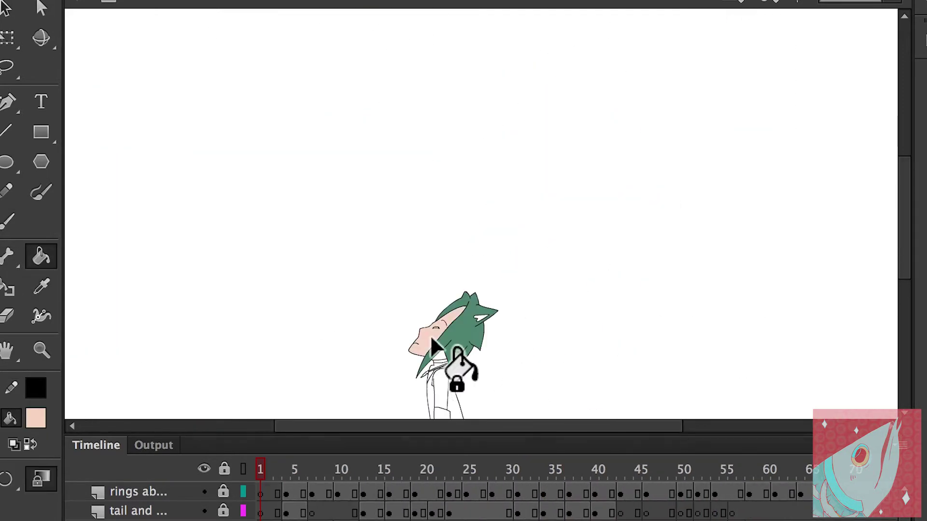
{"action": "left_click", "coordinate": [550, 227]}
{"action": "left_click", "coordinate": [521, 174]}
{"action": "scroll", "coordinate": [529, 151], "scroll_direction": "up", "scroll_amount": 3}
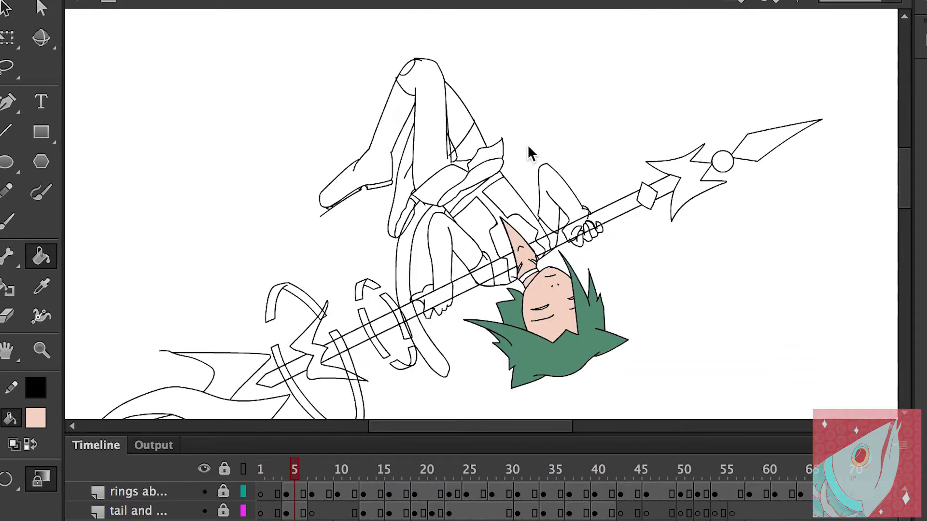
Fill the face and bare chest with the skin tone on the upside-down poses around frame 8.
{"action": "key", "text": "period"}
{"action": "key", "text": "period"}
{"action": "key", "text": "period"}
{"action": "key", "text": "period"}
{"action": "scroll", "coordinate": [724, 203], "scroll_direction": "up", "scroll_amount": 4}
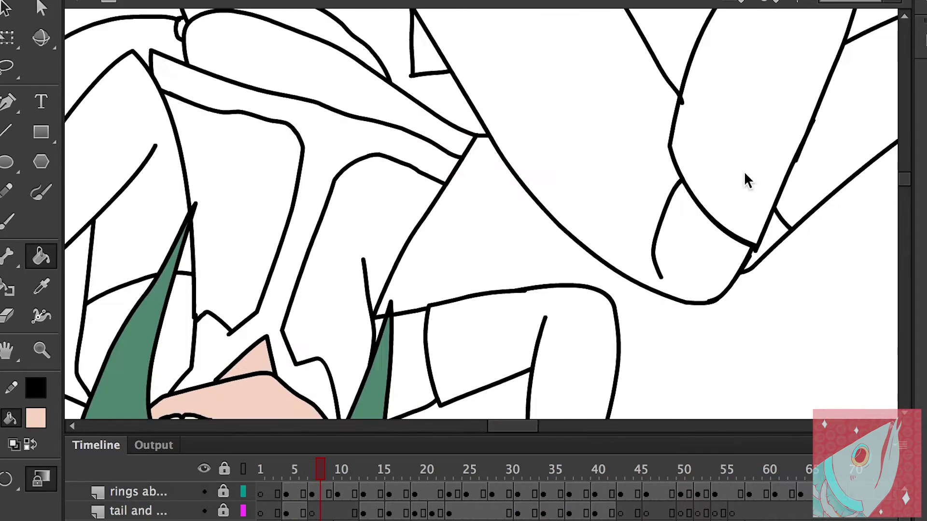
{"action": "scroll", "coordinate": [744, 260], "scroll_direction": "down", "scroll_amount": 5}
{"action": "key", "text": "period"}
{"action": "scroll", "coordinate": [507, 275], "scroll_direction": "up", "scroll_amount": 4}
{"action": "scroll", "coordinate": [526, 282], "scroll_direction": "down", "scroll_amount": 3}
{"action": "scroll", "coordinate": [543, 290], "scroll_direction": "up", "scroll_amount": 3}
{"action": "scroll", "coordinate": [447, 222], "scroll_direction": "down", "scroll_amount": 4}
Fill the exposed skin on the following poses with the skin tone, including the bare knee on frame 17.
{"action": "key", "text": "period"}
{"action": "key", "text": "period"}
{"action": "key", "text": "period"}
{"action": "key", "text": "period"}
{"action": "key", "text": "period"}
{"action": "scroll", "coordinate": [493, 366], "scroll_direction": "up", "scroll_amount": 4}
{"action": "scroll", "coordinate": [589, 261], "scroll_direction": "down", "scroll_amount": 2}
{"action": "key", "text": "period"}
{"action": "key", "text": "period"}
{"action": "key", "text": "period"}
{"action": "key", "text": "period"}
{"action": "key", "text": "period"}
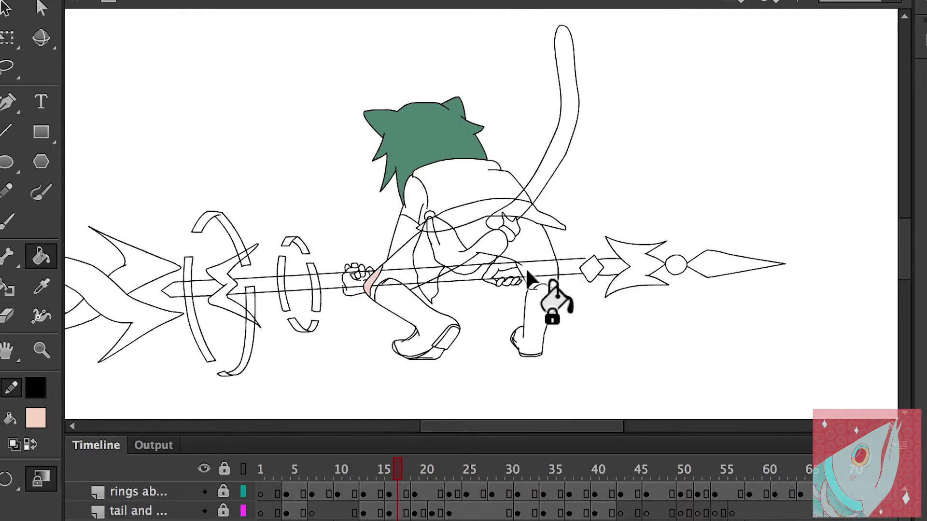
Work forward from frame 17 towards frame 44, filling the face and bare skin with the skin tone.
{"action": "key", "text": "period"}
{"action": "key", "text": "period"}
{"action": "key", "text": "period"}
{"action": "key", "text": "period"}
{"action": "key", "text": "period"}
{"action": "key", "text": "period"}
{"action": "key", "text": "period"}
{"action": "key", "text": "period"}
{"action": "key", "text": "period"}
{"action": "key", "text": "period"}
{"action": "key", "text": "period"}
{"action": "key", "text": "period"}
{"action": "key", "text": "period"}
{"action": "key", "text": "period"}
{"action": "key", "text": "period"}
{"action": "key", "text": "period"}
{"action": "scroll", "coordinate": [542, 262], "scroll_direction": "up", "scroll_amount": 6}
{"action": "key", "text": "period"}
{"action": "key", "text": "period"}
{"action": "key", "text": "period"}
{"action": "key", "text": "period"}
{"action": "key", "text": "period"}
{"action": "key", "text": "period"}
{"action": "key", "text": "period"}
{"action": "scroll", "coordinate": [428, 178], "scroll_direction": "down", "scroll_amount": 5}
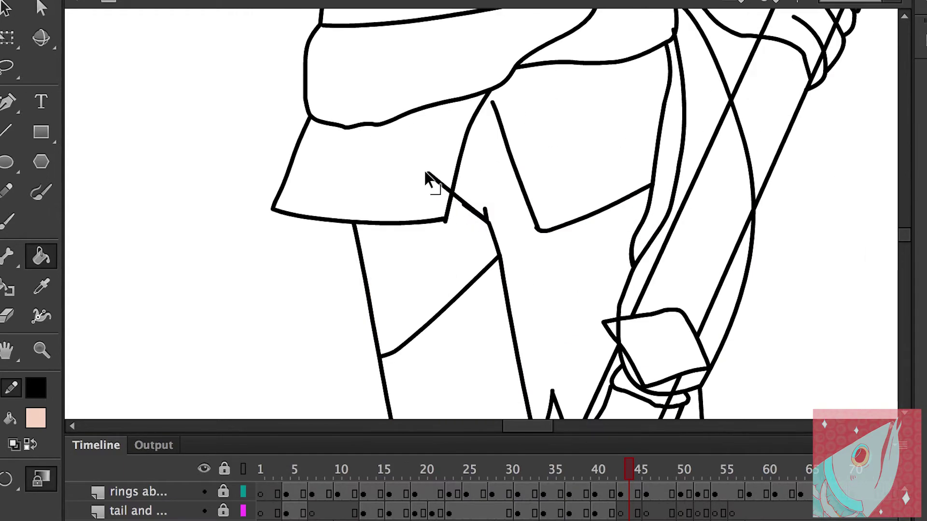
Return to frame 40 and fill the face, neck, chest and bare knees with the skin tone.
{"action": "key", "text": "comma"}
{"action": "key", "text": "comma"}
{"action": "key", "text": "comma"}
{"action": "key", "text": "comma"}
{"action": "scroll", "coordinate": [559, 131], "scroll_direction": "up", "scroll_amount": 3}
{"action": "left_click", "coordinate": [558, 130]}
{"action": "scroll", "coordinate": [569, 150], "scroll_direction": "down", "scroll_amount": 2}
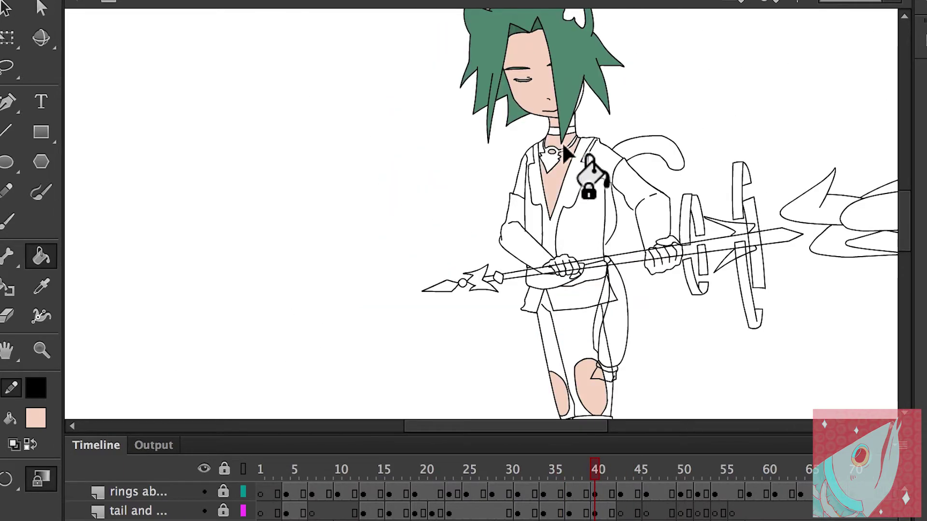
{"action": "scroll", "coordinate": [383, 134], "scroll_direction": "up", "scroll_amount": 5}
{"action": "scroll", "coordinate": [362, 290], "scroll_direction": "down", "scroll_amount": 5}
{"action": "scroll", "coordinate": [497, 195], "scroll_direction": "up", "scroll_amount": 5}
{"action": "scroll", "coordinate": [497, 195], "scroll_direction": "down", "scroll_amount": 5}
Fill the face and neck with the skin tone on the frames leading up to frame 46.
{"action": "key", "text": "period"}
{"action": "key", "text": "period"}
{"action": "key", "text": "period"}
{"action": "key", "text": "period"}
{"action": "key", "text": "period"}
{"action": "scroll", "coordinate": [483, 193], "scroll_direction": "up", "scroll_amount": 5}
{"action": "scroll", "coordinate": [458, 212], "scroll_direction": "down", "scroll_amount": 5}
{"action": "scroll", "coordinate": [464, 197], "scroll_direction": "up", "scroll_amount": 3}
{"action": "left_click", "coordinate": [430, 242]}
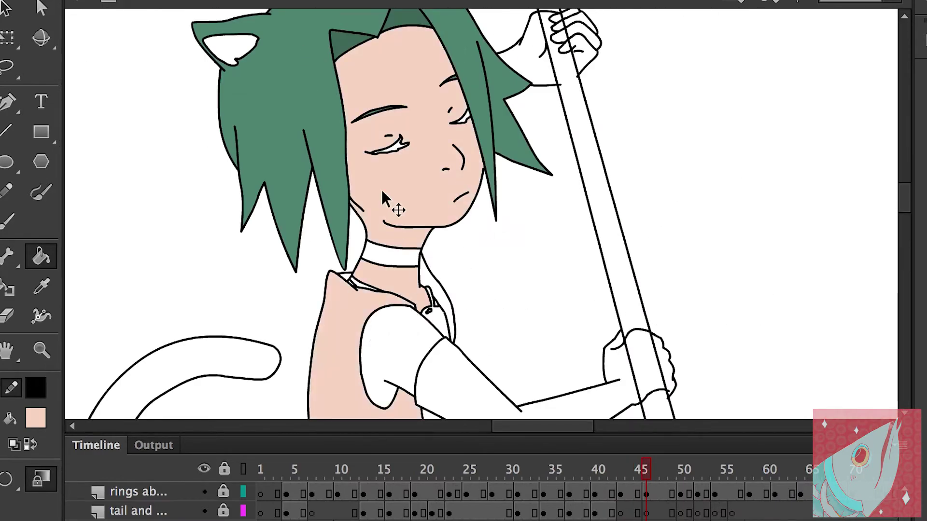
Finish the skin fill on frame 46 and fill the face and chest on frame 50.
{"action": "scroll", "coordinate": [505, 212], "scroll_direction": "up", "scroll_amount": 3}
{"action": "scroll", "coordinate": [241, 126], "scroll_direction": "down", "scroll_amount": 5}
{"action": "scroll", "coordinate": [459, 149], "scroll_direction": "up", "scroll_amount": 3}
{"action": "scroll", "coordinate": [368, 128], "scroll_direction": "up", "scroll_amount": 2}
{"action": "scroll", "coordinate": [369, 128], "scroll_direction": "down", "scroll_amount": 5}
{"action": "left_click", "coordinate": [705, 476]}
{"action": "key", "text": "comma"}
{"action": "key", "text": "comma"}
{"action": "key", "text": "comma"}
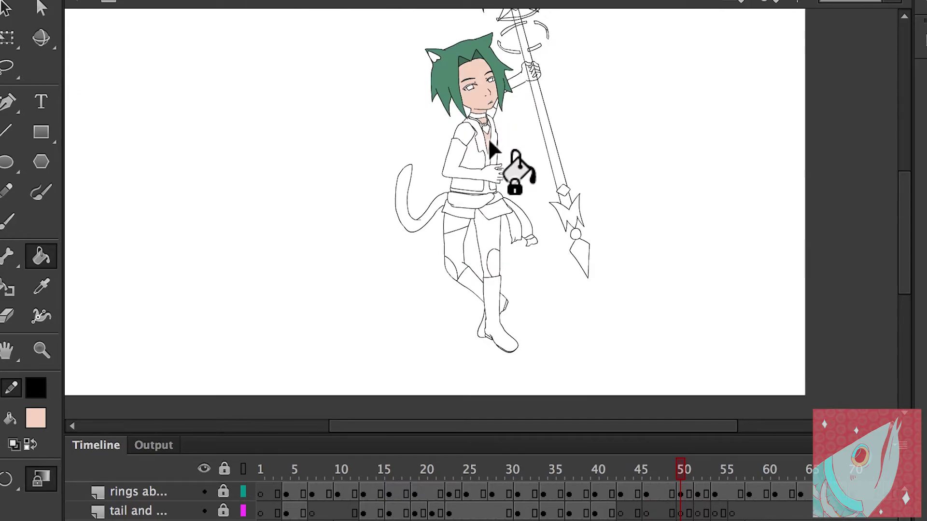
Fill the remaining bare skin areas of the standing pose on frame 50 with the skin tone.
{"action": "scroll", "coordinate": [451, 166], "scroll_direction": "up", "scroll_amount": 3}
{"action": "scroll", "coordinate": [486, 159], "scroll_direction": "up", "scroll_amount": 3}
{"action": "scroll", "coordinate": [357, 112], "scroll_direction": "down", "scroll_amount": 5}
{"action": "scroll", "coordinate": [522, 310], "scroll_direction": "up", "scroll_amount": 2}
{"action": "scroll", "coordinate": [521, 310], "scroll_direction": "up", "scroll_amount": 2}
Fill the bare skin of the hand-on-hip pose from frame 57 to frame 59, including the knees.
{"action": "left_click", "coordinate": [716, 475]}
{"action": "scroll", "coordinate": [425, 57], "scroll_direction": "down", "scroll_amount": 5}
{"action": "left_click", "coordinate": [732, 474]}
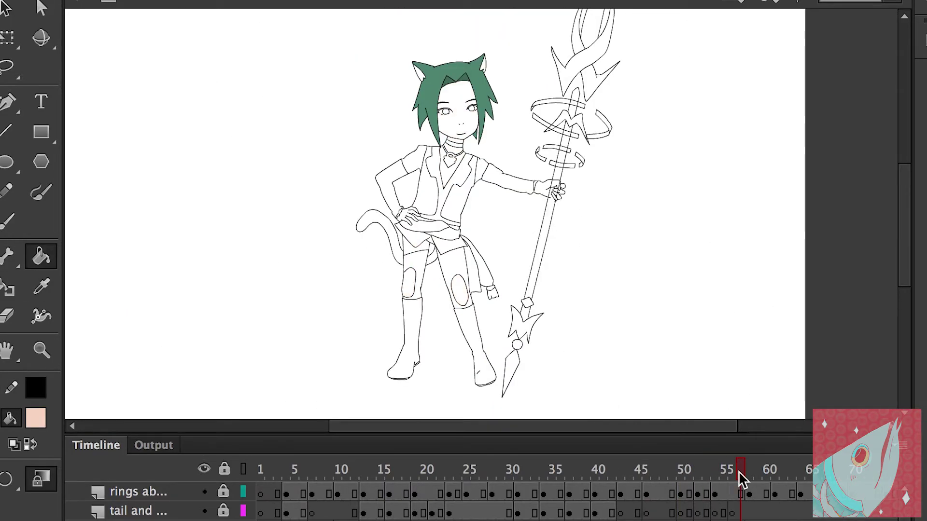
{"action": "scroll", "coordinate": [420, 275], "scroll_direction": "up", "scroll_amount": 3}
{"action": "key", "text": "period"}
{"action": "key", "text": "period"}
{"action": "key", "text": "period"}
{"action": "key", "text": "period"}
{"action": "scroll", "coordinate": [554, 93], "scroll_direction": "down", "scroll_amount": 5}
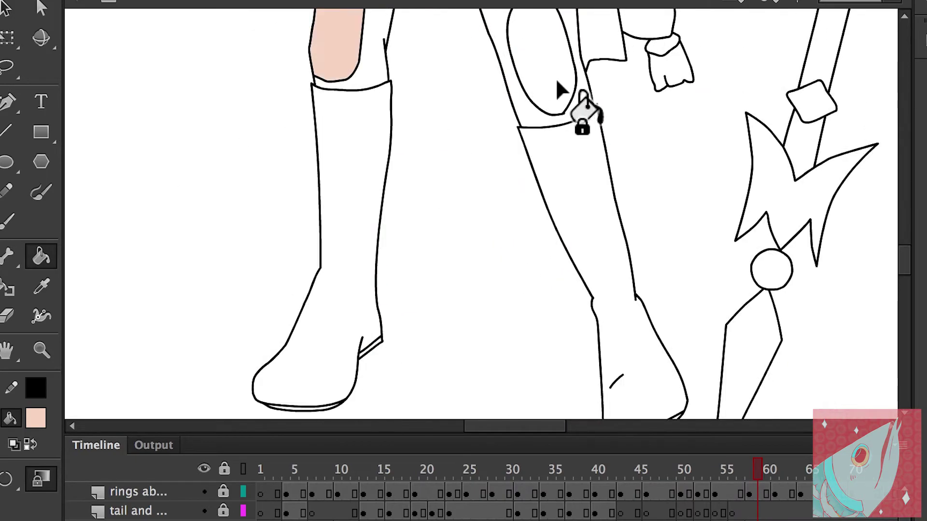
{"action": "scroll", "coordinate": [521, 171], "scroll_direction": "up", "scroll_amount": 5}
{"action": "scroll", "coordinate": [519, 172], "scroll_direction": "down", "scroll_amount": 3}
{"action": "scroll", "coordinate": [476, 311], "scroll_direction": "down", "scroll_amount": 2}
Fill the face, neck, chest and bare thigh with the skin tone on frame 66 and the frames following it.
{"action": "left_click", "coordinate": [567, 472]}
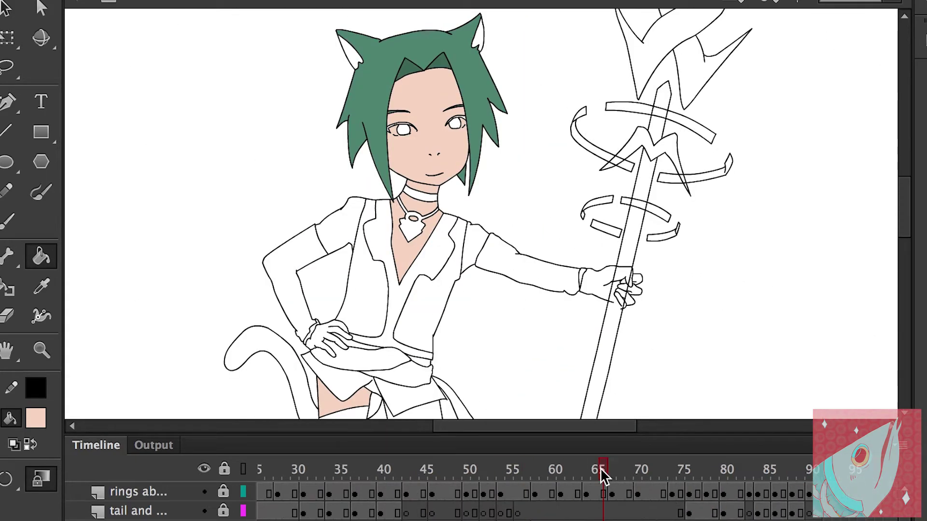
{"action": "key", "text": "period"}
{"action": "key", "text": "period"}
{"action": "key", "text": "period"}
{"action": "key", "text": "period"}
{"action": "key", "text": "period"}
{"action": "key", "text": "period"}
{"action": "key", "text": "period"}
{"action": "key", "text": "period"}
{"action": "key", "text": "period"}
{"action": "key", "text": "period"}
{"action": "key", "text": "period"}
{"action": "key", "text": "period"}
{"action": "scroll", "coordinate": [441, 198], "scroll_direction": "up", "scroll_amount": 5}
{"action": "scroll", "coordinate": [442, 198], "scroll_direction": "down", "scroll_amount": 5}
Continue the skin-tone fill on the frames after 66, including the face, neck and chest on frame 81.
{"action": "left_click", "coordinate": [456, 333]}
{"action": "key", "text": "period"}
{"action": "key", "text": "period"}
{"action": "scroll", "coordinate": [507, 314], "scroll_direction": "up", "scroll_amount": 5}
{"action": "scroll", "coordinate": [455, 207], "scroll_direction": "down", "scroll_amount": 5}
{"action": "scroll", "coordinate": [695, 497], "scroll_direction": "down", "scroll_amount": 2}
{"action": "key", "text": "period"}
{"action": "key", "text": "period"}
{"action": "key", "text": "period"}
{"action": "key", "text": "period"}
{"action": "scroll", "coordinate": [555, 393], "scroll_direction": "down", "scroll_amount": 3}
{"action": "scroll", "coordinate": [554, 393], "scroll_direction": "up", "scroll_amount": 5}
{"action": "scroll", "coordinate": [379, 306], "scroll_direction": "up", "scroll_amount": 3}
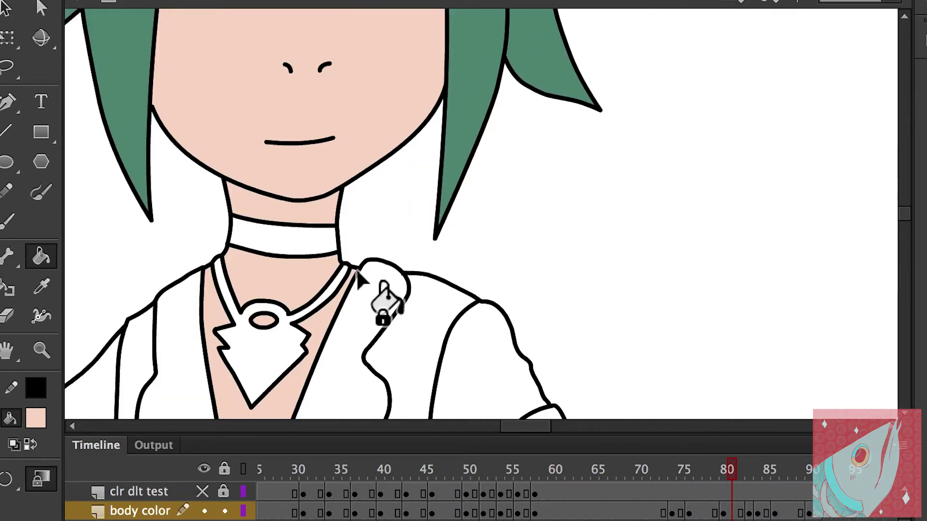
Fill both bare knees of the turning pose with the skin tone on frame 83.
{"action": "scroll", "coordinate": [379, 306], "scroll_direction": "down", "scroll_amount": 5}
{"action": "key", "text": "period"}
{"action": "key", "text": "period"}
{"action": "key", "text": "period"}
{"action": "scroll", "coordinate": [338, 346], "scroll_direction": "down", "scroll_amount": 2}
{"action": "scroll", "coordinate": [400, 279], "scroll_direction": "up", "scroll_amount": 5}
{"action": "left_click", "coordinate": [466, 241]}
{"action": "left_click", "coordinate": [316, 184]}
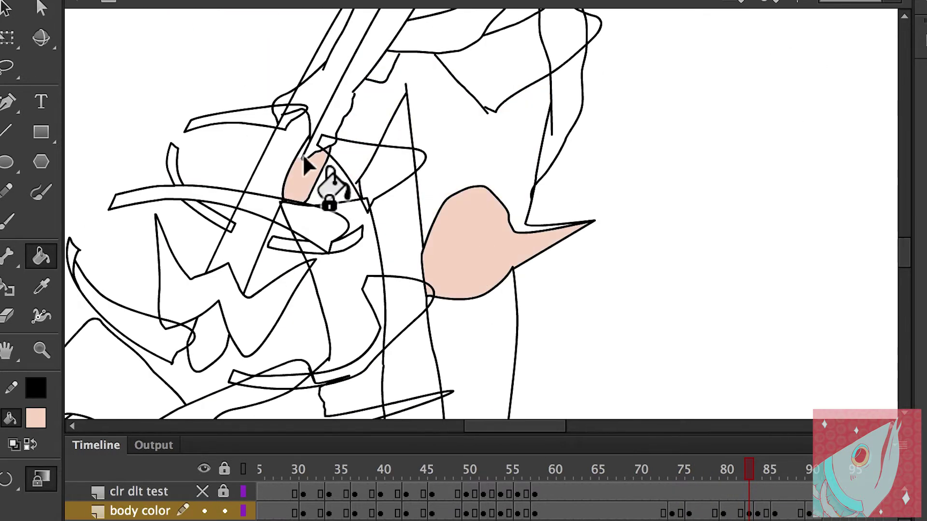
Fill the face, neck and bare legs of the crouching poses with the skin tone from frame 85 to frame 89.
{"action": "scroll", "coordinate": [499, 219], "scroll_direction": "down", "scroll_amount": 5}
{"action": "key", "text": "period"}
{"action": "key", "text": "period"}
{"action": "scroll", "coordinate": [423, 145], "scroll_direction": "up", "scroll_amount": 5}
{"action": "scroll", "coordinate": [397, 201], "scroll_direction": "down", "scroll_amount": 5}
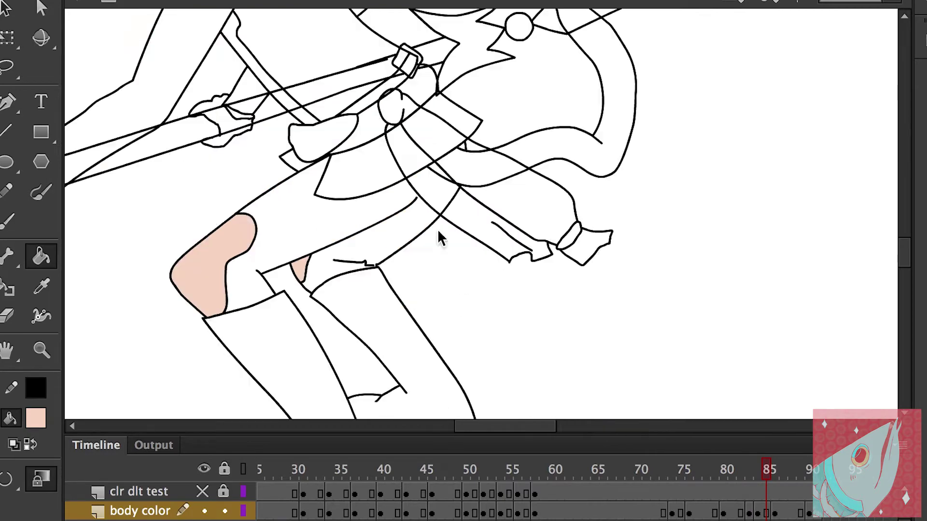
{"action": "key", "text": "period"}
{"action": "key", "text": "period"}
{"action": "scroll", "coordinate": [437, 229], "scroll_direction": "up", "scroll_amount": 5}
{"action": "left_click", "coordinate": [328, 215]}
{"action": "scroll", "coordinate": [334, 300], "scroll_direction": "down", "scroll_amount": 5}
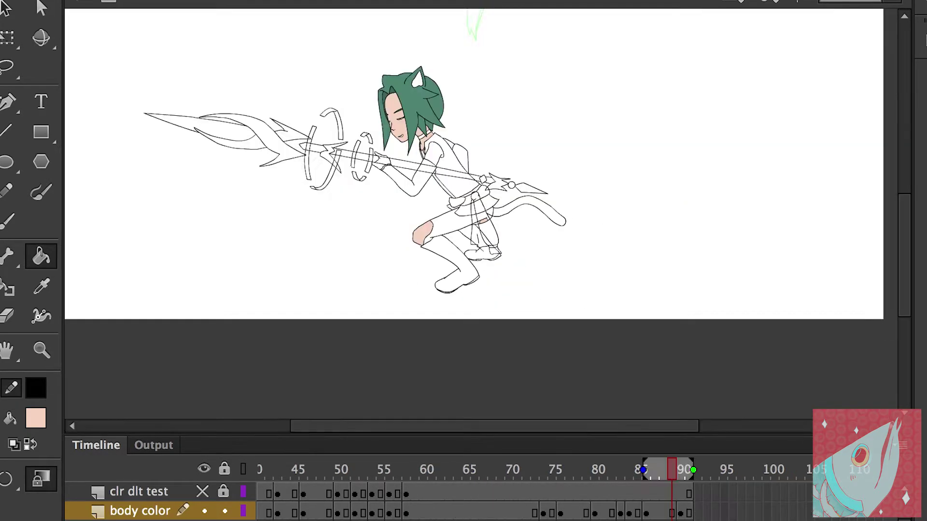
Sample the dark glove colour from the coloured pose on frame 56 and fill the long glove on frame 1.
{"action": "left_click_drag", "start_coordinate": [672, 471], "coordinate": [465, 448]}
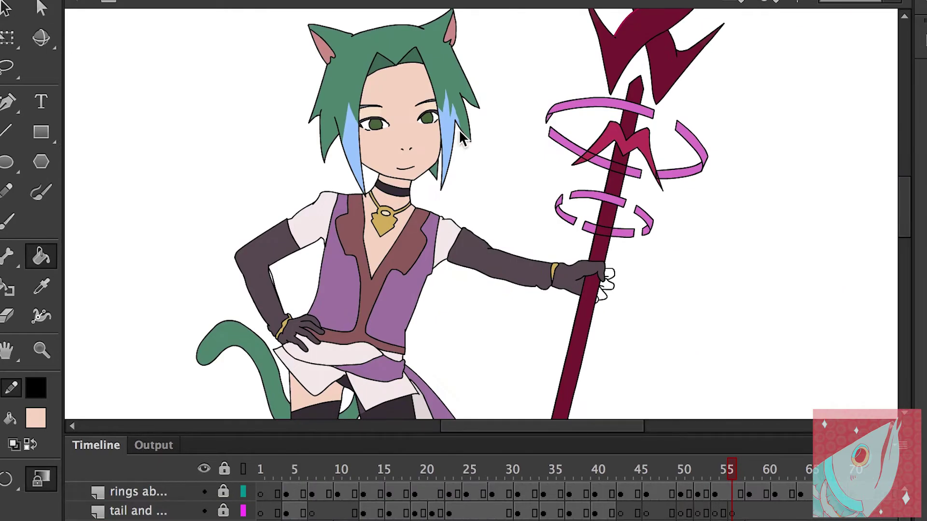
{"action": "key", "text": "i"}
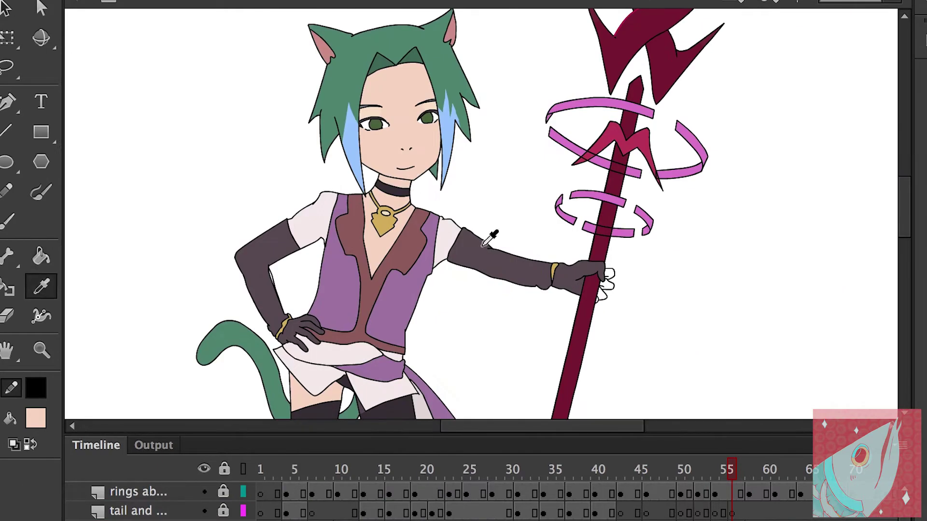
{"action": "scroll", "coordinate": [393, 372], "scroll_direction": "down", "scroll_amount": 10}
{"action": "scroll", "coordinate": [471, 232], "scroll_direction": "down", "scroll_amount": 3}
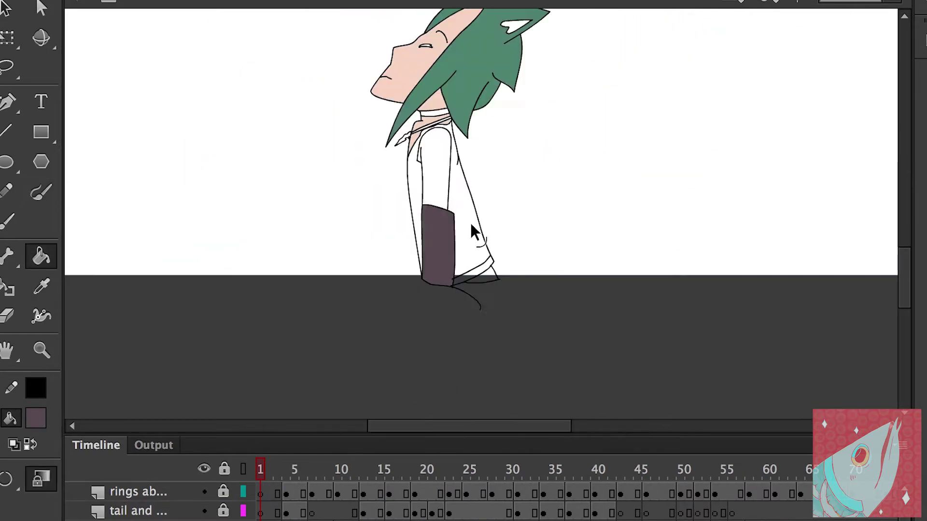
Fill the gloved arm and all fingers of the clenched hand with the dark glove colour on frame 7.
{"action": "key", "text": "period"}
{"action": "key", "text": "period"}
{"action": "key", "text": "period"}
{"action": "key", "text": "period"}
{"action": "key", "text": "period"}
{"action": "key", "text": "period"}
{"action": "scroll", "coordinate": [519, 228], "scroll_direction": "up", "scroll_amount": 5}
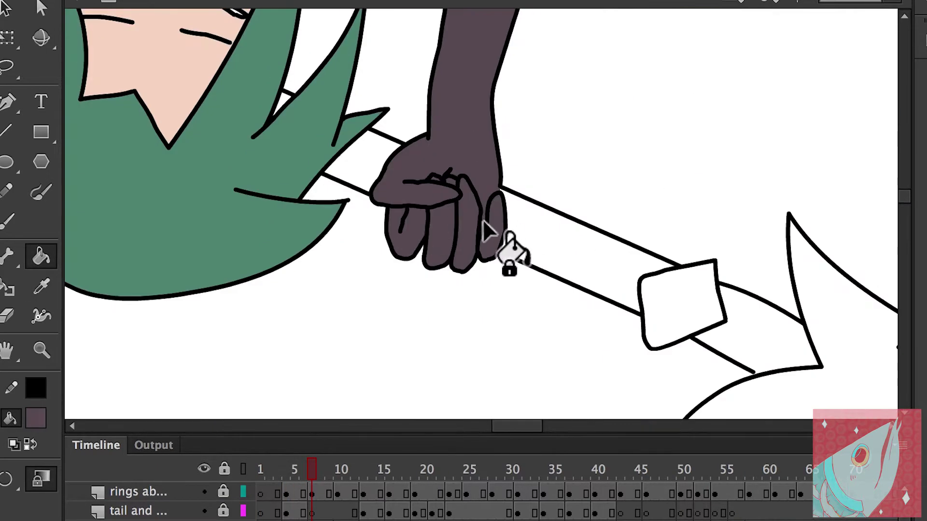
{"action": "scroll", "coordinate": [514, 183], "scroll_direction": "up", "scroll_amount": 2}
Fill the bent gloved arm and the hand gripping the spear with the glove colour on frame 12.
{"action": "key", "text": "period"}
{"action": "key", "text": "period"}
{"action": "key", "text": "period"}
{"action": "key", "text": "period"}
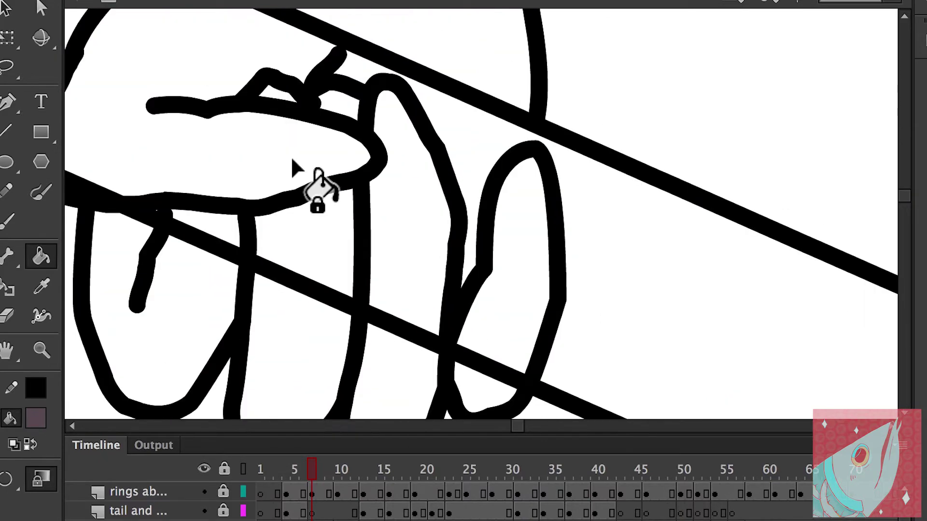
{"action": "scroll", "coordinate": [542, 306], "scroll_direction": "down", "scroll_amount": 6}
{"action": "scroll", "coordinate": [392, 372], "scroll_direction": "up", "scroll_amount": 4}
{"action": "scroll", "coordinate": [505, 111], "scroll_direction": "down", "scroll_amount": 6}
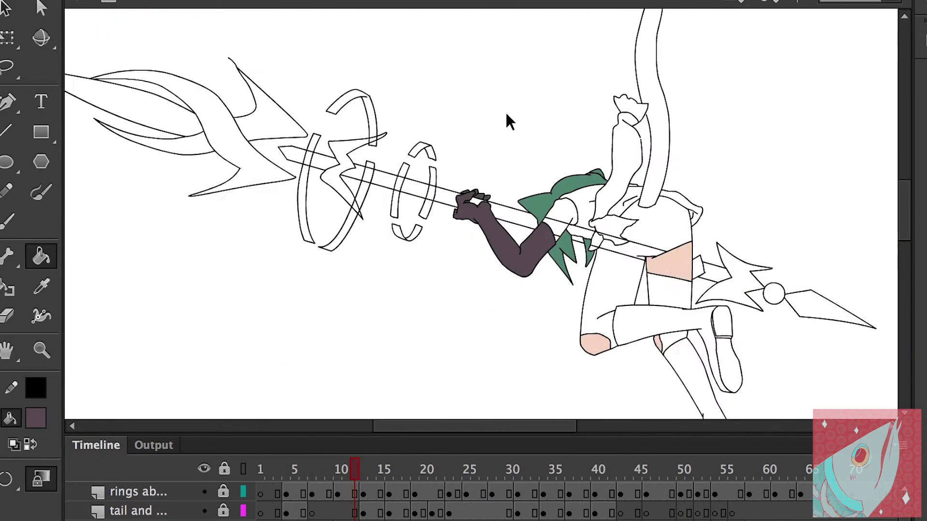
Fill the gloved arm and both hands on the spear with the glove colour on frame 14.
{"action": "key", "text": "period"}
{"action": "key", "text": "period"}
{"action": "key", "text": "period"}
{"action": "scroll", "coordinate": [449, 294], "scroll_direction": "up", "scroll_amount": 6}
{"action": "key", "text": "period"}
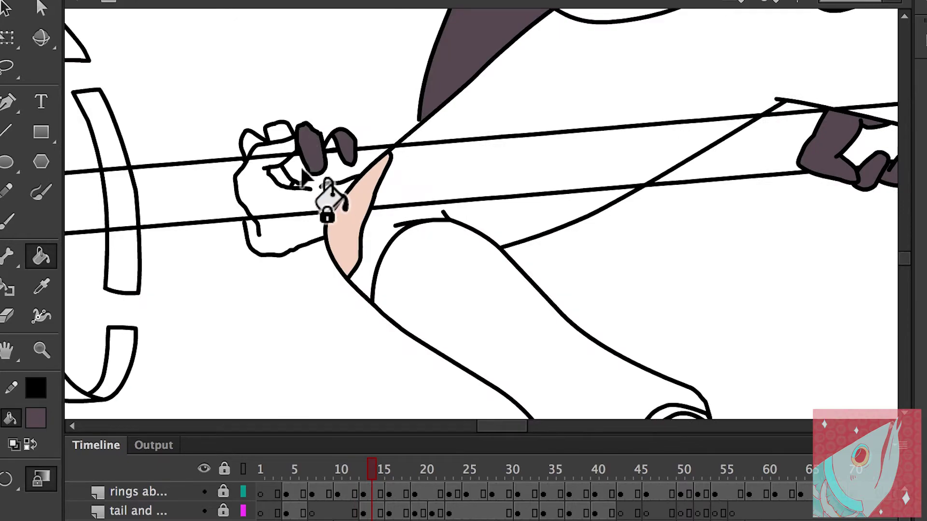
{"action": "scroll", "coordinate": [441, 118], "scroll_direction": "up", "scroll_amount": 3}
{"action": "scroll", "coordinate": [441, 117], "scroll_direction": "down", "scroll_amount": 6}
Fill the rear gloved hand and its fingers around the spear with the glove colour on frame 17.
{"action": "key", "text": "period"}
{"action": "key", "text": "period"}
{"action": "scroll", "coordinate": [652, 220], "scroll_direction": "up", "scroll_amount": 6}
{"action": "scroll", "coordinate": [551, 367], "scroll_direction": "up", "scroll_amount": 2}
{"action": "left_click", "coordinate": [550, 368]}
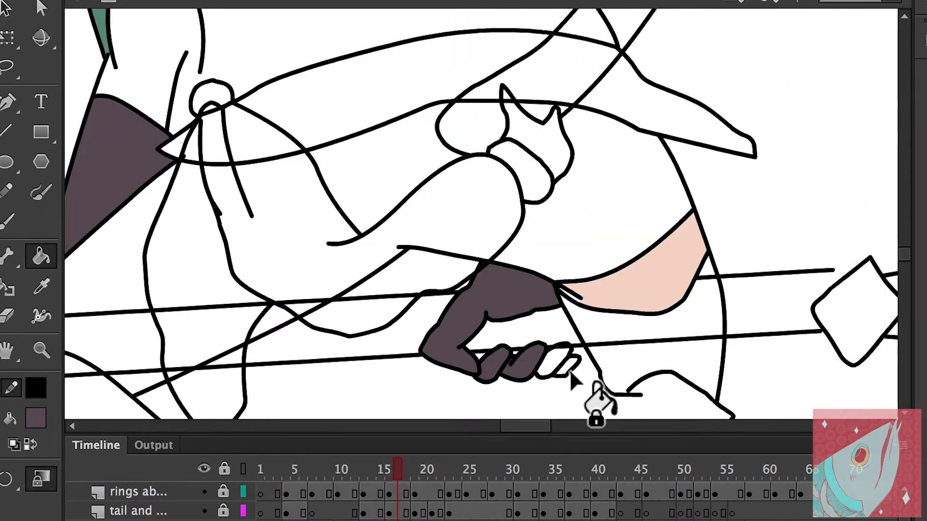
{"action": "scroll", "coordinate": [519, 351], "scroll_direction": "down", "scroll_amount": 2}
Fill the gloved arm and the fingers of both hands with the glove colour on frame 20.
{"action": "left_click", "coordinate": [261, 244]}
{"action": "key", "text": "period"}
{"action": "key", "text": "period"}
{"action": "key", "text": "period"}
{"action": "left_click", "coordinate": [811, 273]}
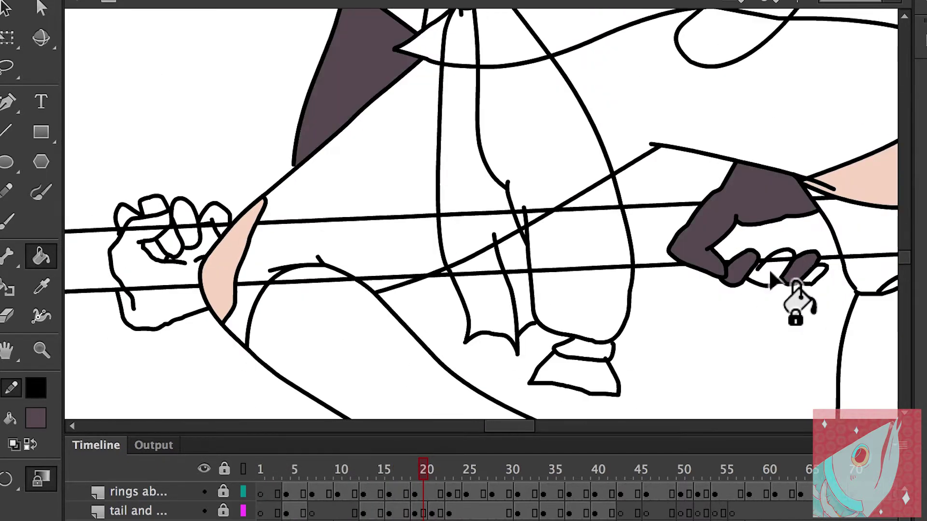
{"action": "left_click", "coordinate": [167, 242]}
Continue the glove fill on the frames after 20, including the rear hand and its fingers on frame 33.
{"action": "scroll", "coordinate": [379, 260], "scroll_direction": "down", "scroll_amount": 4}
{"action": "key", "text": "period"}
{"action": "key", "text": "period"}
{"action": "key", "text": "period"}
{"action": "key", "text": "period"}
{"action": "key", "text": "period"}
{"action": "key", "text": "period"}
{"action": "key", "text": "period"}
{"action": "key", "text": "period"}
{"action": "key", "text": "period"}
{"action": "key", "text": "period"}
{"action": "scroll", "coordinate": [505, 207], "scroll_direction": "up", "scroll_amount": 4}
{"action": "left_click", "coordinate": [411, 227]}
{"action": "scroll", "coordinate": [396, 203], "scroll_direction": "down", "scroll_amount": 4}
{"action": "scroll", "coordinate": [491, 222], "scroll_direction": "up", "scroll_amount": 4}
{"action": "left_click", "coordinate": [513, 182]}
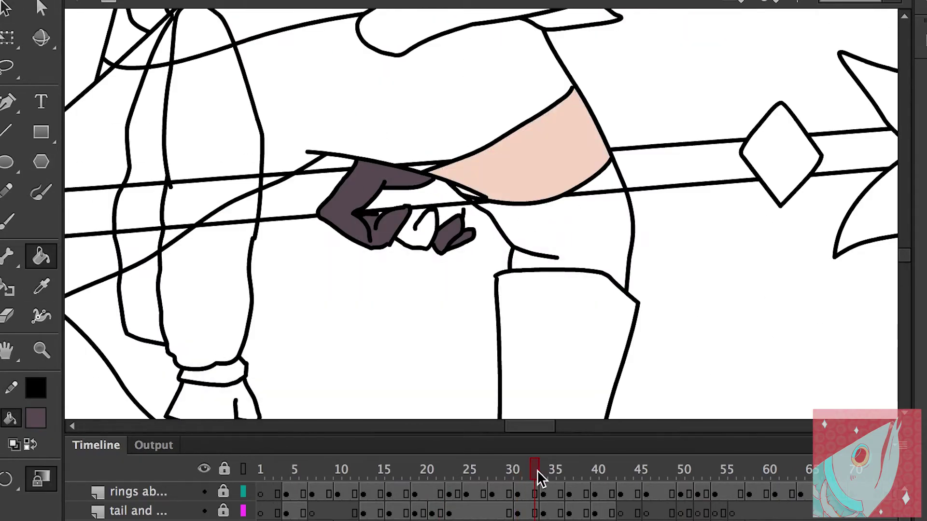
Fill the long glove and the hand holding the staff with the glove colour on frame 44.
{"action": "key", "text": "period"}
{"action": "key", "text": "period"}
{"action": "key", "text": "period"}
{"action": "scroll", "coordinate": [405, 161], "scroll_direction": "left", "scroll_amount": 5}
{"action": "scroll", "coordinate": [568, 468], "scroll_direction": "down", "scroll_amount": 4}
{"action": "left_click_drag", "start_coordinate": [568, 468], "coordinate": [587, 468]}
{"action": "key", "text": "period"}
{"action": "key", "text": "period"}
{"action": "key", "text": "period"}
{"action": "key", "text": "period"}
{"action": "key", "text": "period"}
{"action": "scroll", "coordinate": [365, 193], "scroll_direction": "up", "scroll_amount": 4}
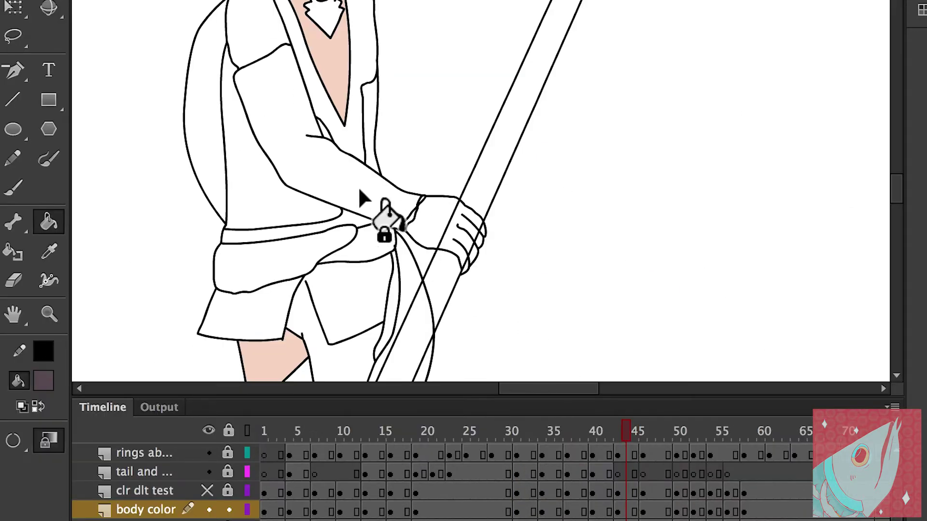
{"action": "left_click", "coordinate": [365, 193]}
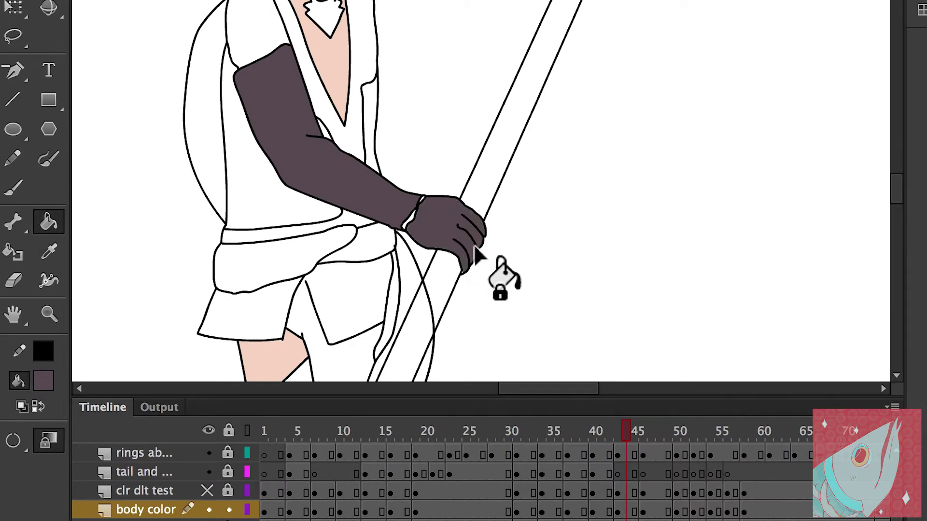
{"action": "scroll", "coordinate": [454, 191], "scroll_direction": "up", "scroll_amount": 2}
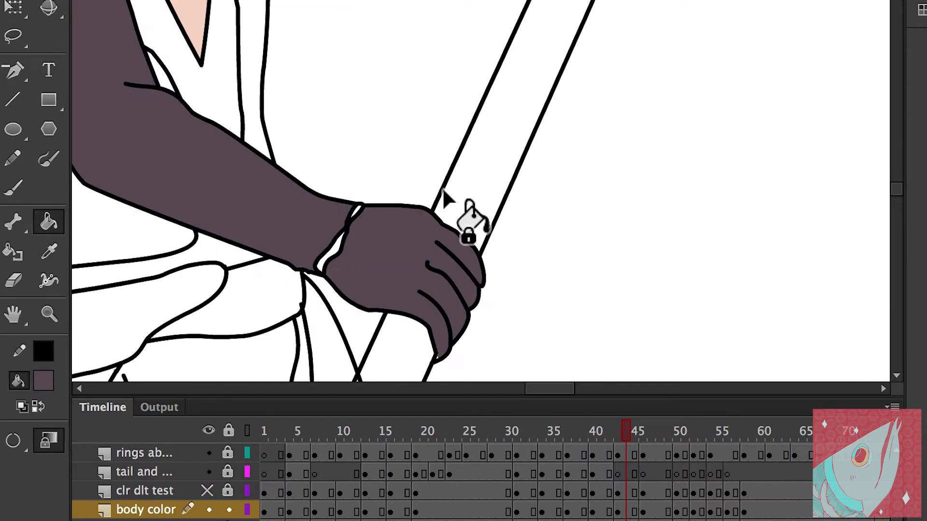
Brush the glove colour over the small unfilled gap at the lowest fingertip on frame 44 and open the brush mode options.
{"action": "scroll", "coordinate": [446, 197], "scroll_direction": "down", "scroll_amount": 3}
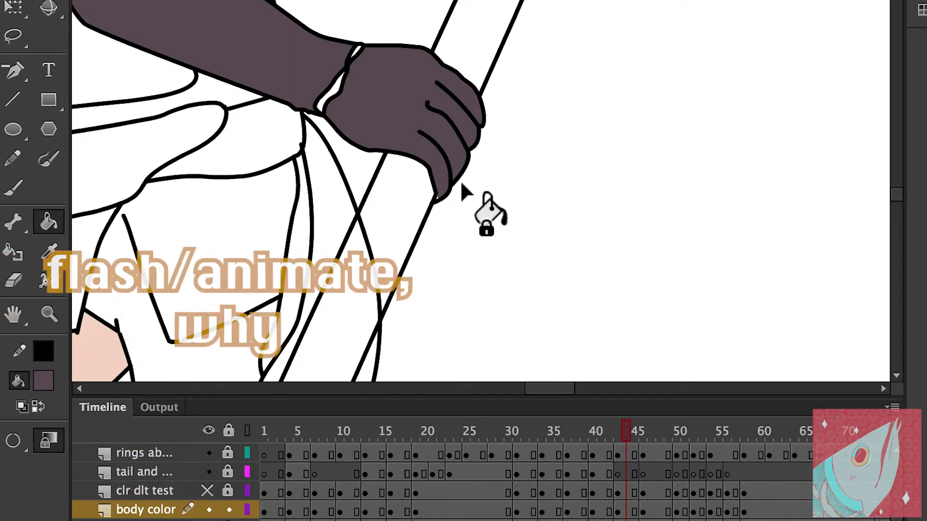
{"action": "scroll", "coordinate": [462, 191], "scroll_direction": "up", "scroll_amount": 4}
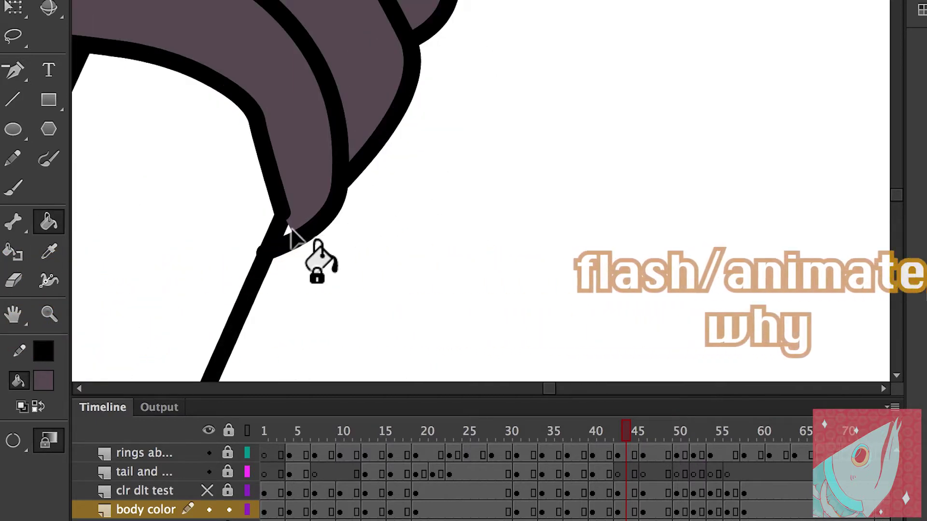
{"action": "scroll", "coordinate": [253, 170], "scroll_direction": "down", "scroll_amount": 5}
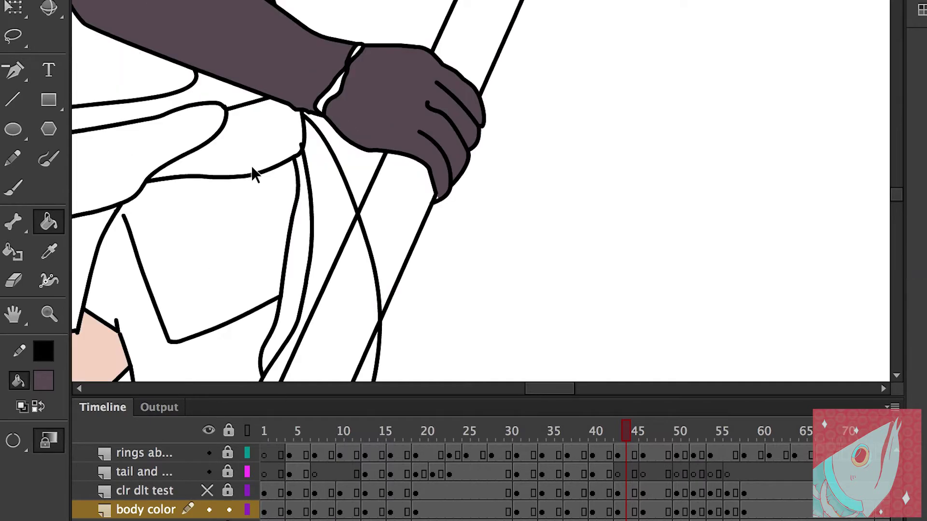
{"action": "scroll", "coordinate": [252, 170], "scroll_direction": "up", "scroll_amount": 2}
{"action": "scroll", "coordinate": [252, 169], "scroll_direction": "up", "scroll_amount": 5}
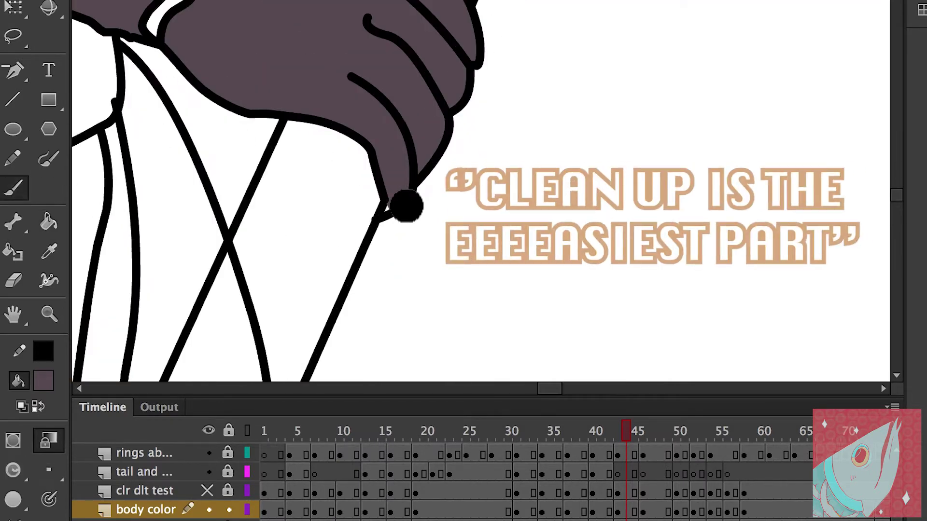
{"action": "left_click_drag", "start_coordinate": [395, 195], "coordinate": [382, 218]}
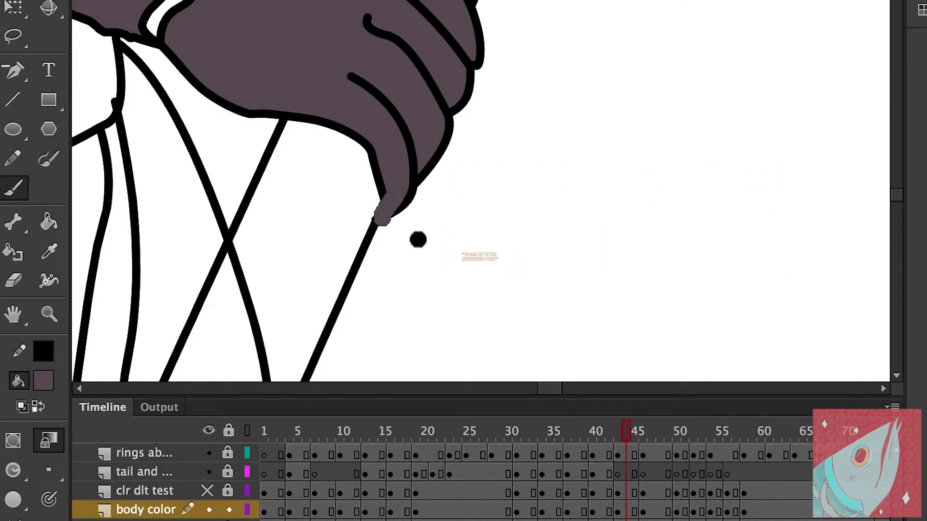
{"action": "left_click", "coordinate": [13, 470]}
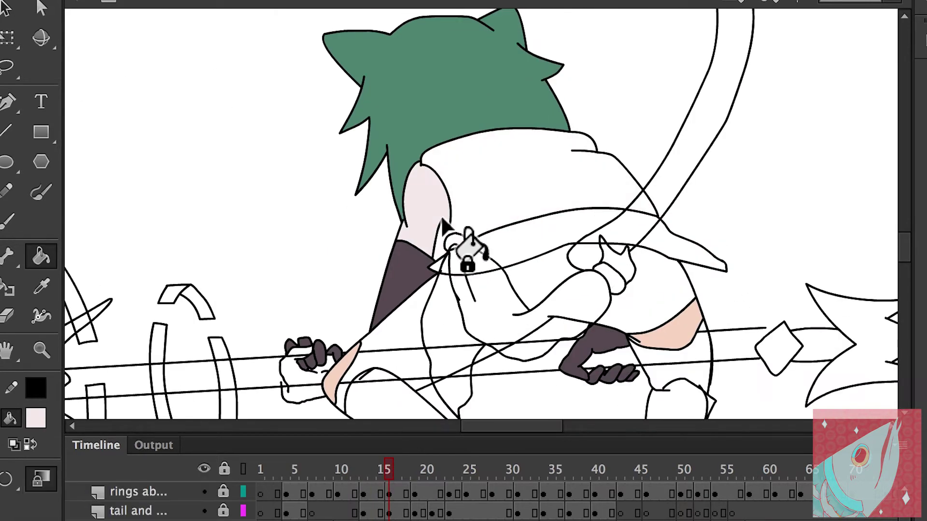
Fill the short sleeve and shirt tail with the pale off-white on the frames leading up to frame 43.
{"action": "left_click_drag", "start_coordinate": [420, 469], "coordinate": [572, 476]}
{"action": "key", "text": "period"}
{"action": "key", "text": "period"}
{"action": "key", "text": "period"}
{"action": "key", "text": "period"}
{"action": "key", "text": "period"}
{"action": "key", "text": "period"}
{"action": "key", "text": "period"}
{"action": "key", "text": "period"}
{"action": "key", "text": "period"}
{"action": "key", "text": "period"}
{"action": "key", "text": "period"}
{"action": "key", "text": "period"}
{"action": "key", "text": "period"}
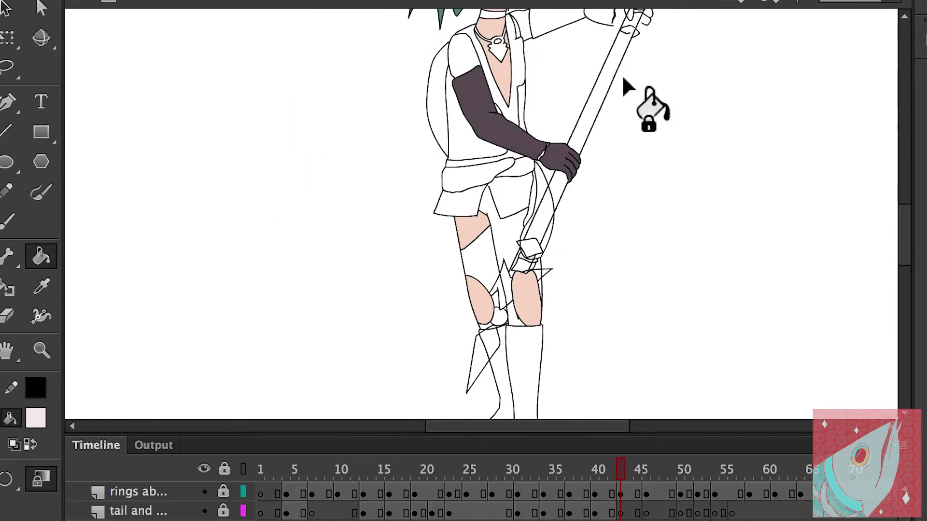
Fill the short sleeve and shirt flap with the pale off-white on frame 52 and both shirt flaps on frame 56.
{"action": "key", "text": "period"}
{"action": "key", "text": "period"}
{"action": "key", "text": "period"}
{"action": "key", "text": "period"}
{"action": "key", "text": "period"}
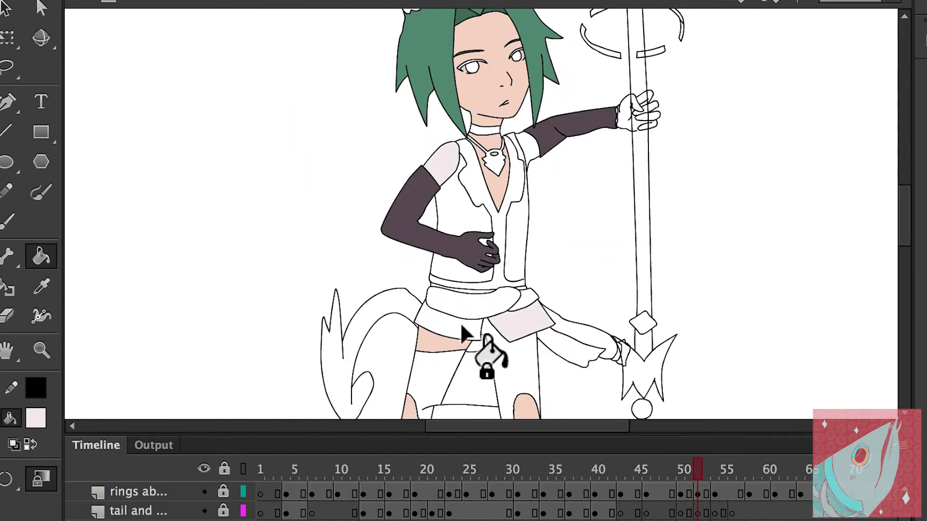
{"action": "key", "text": "super+equal"}
{"action": "key", "text": "super+equal"}
{"action": "key", "text": "super+minus"}
{"action": "key", "text": "super+minus"}
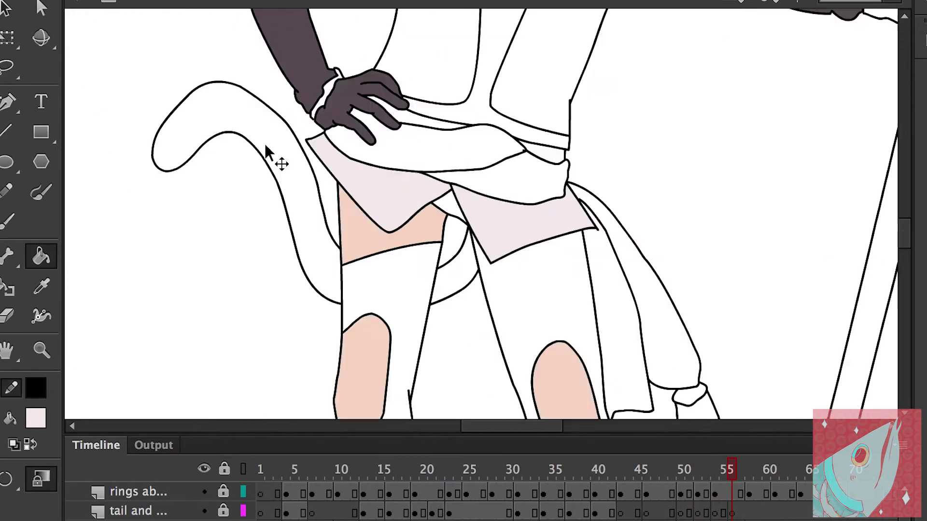
Fill both shirt flaps below the sash with the pale off-white on frame 76.
{"action": "left_click", "coordinate": [5, 479]}
{"action": "left_click_drag", "start_coordinate": [731, 468], "coordinate": [717, 471]}
{"action": "key", "text": "period"}
{"action": "key", "text": "period"}
{"action": "key", "text": "period"}
{"action": "key", "text": "period"}
{"action": "key", "text": "period"}
{"action": "key", "text": "period"}
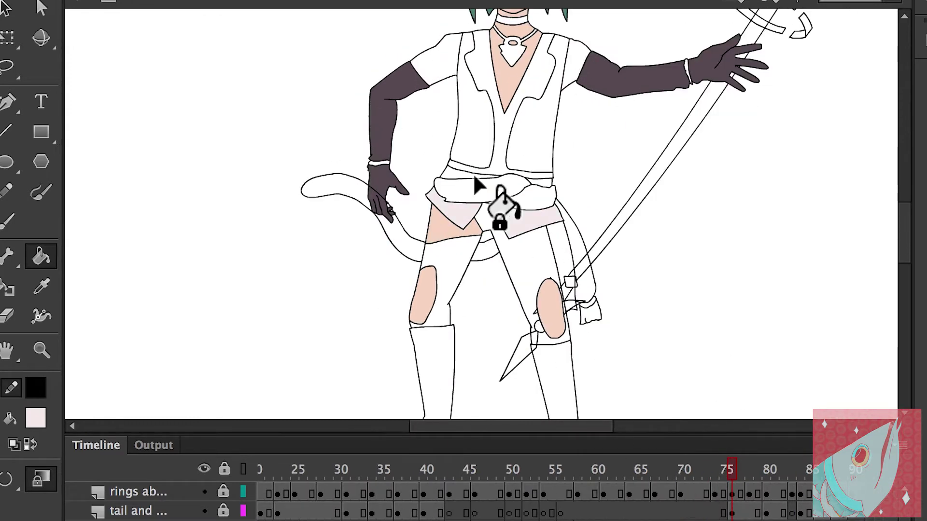
Fill the shirt flap of the turning pose with the pale off-white on frame 83 and continue on the following frames.
{"action": "key", "text": "period"}
{"action": "key", "text": "period"}
{"action": "key", "text": "period"}
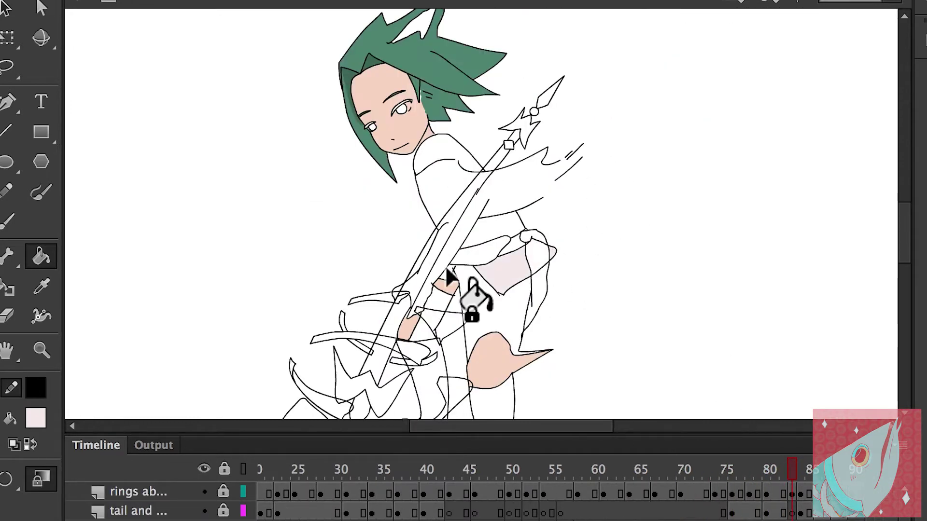
{"action": "key", "text": "period"}
{"action": "key", "text": "period"}
Sample the vest's purple from the coloured reference pose on frame 56 and fill the vest of the crouching back view on frame 14.
{"action": "scroll", "coordinate": [372, 284], "scroll_direction": "up", "scroll_amount": 5}
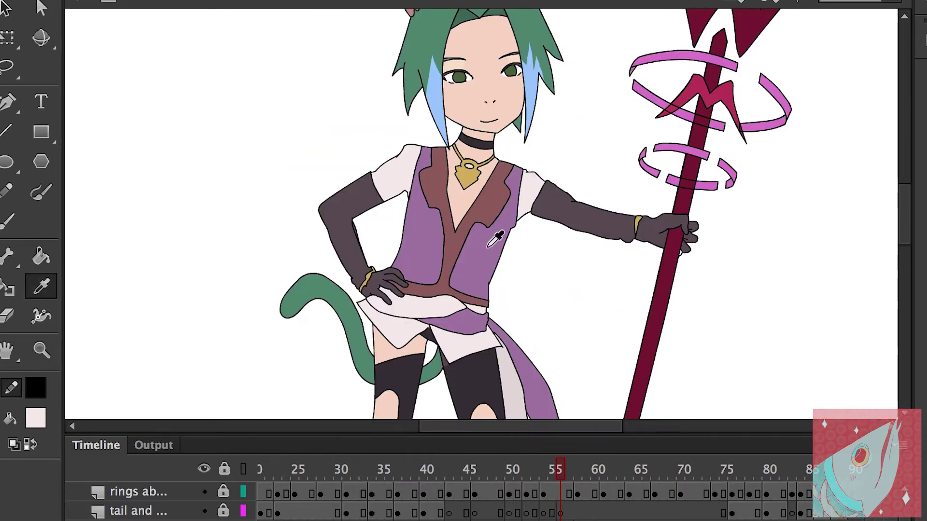
{"action": "left_click", "coordinate": [487, 247]}
{"action": "key", "text": "period"}
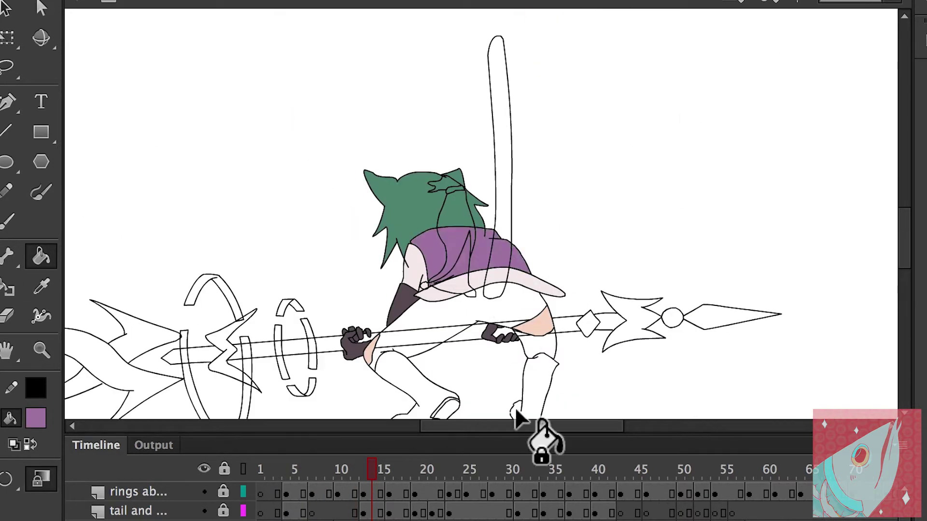
Fill the vest panels with the purple on the frames through 53, including the trailing sash on frame 53.
{"action": "left_click", "coordinate": [422, 480]}
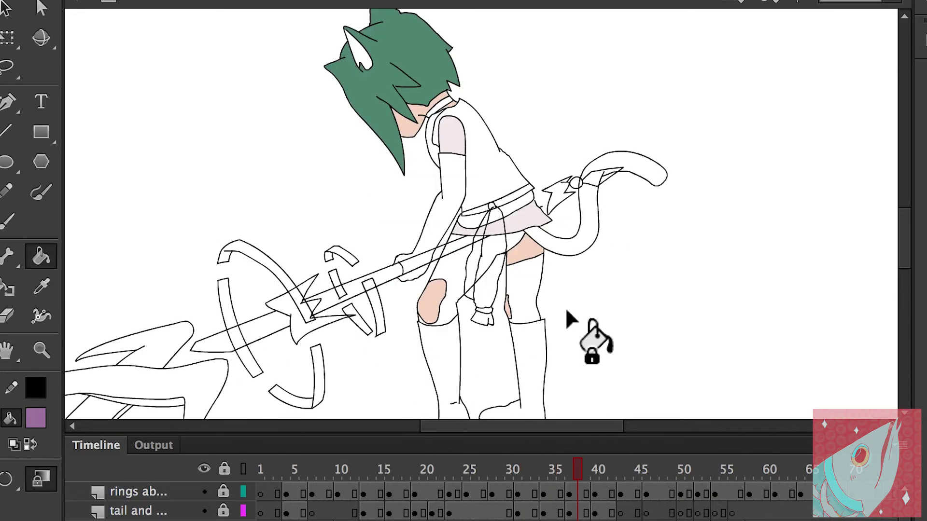
{"action": "left_click", "coordinate": [562, 471]}
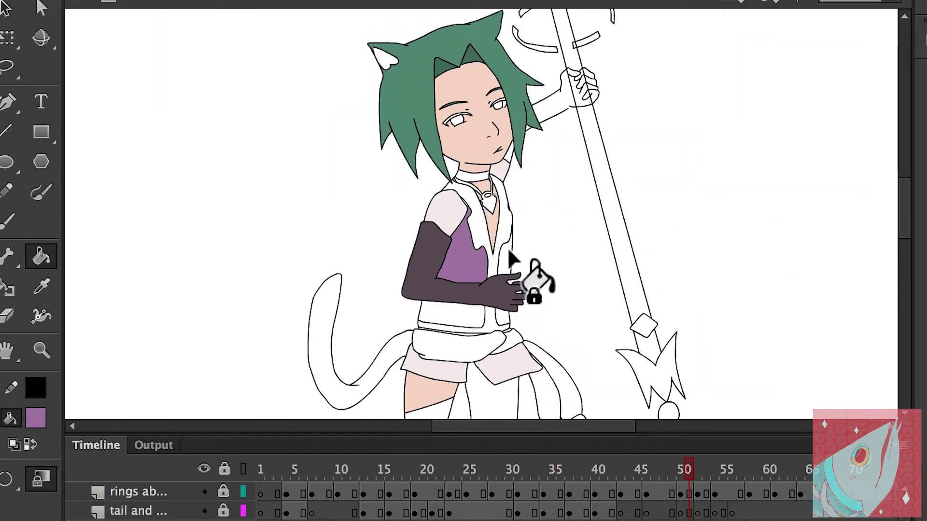
{"action": "left_click", "coordinate": [706, 475]}
{"action": "left_click_drag", "start_coordinate": [705, 475], "coordinate": [439, 447]}
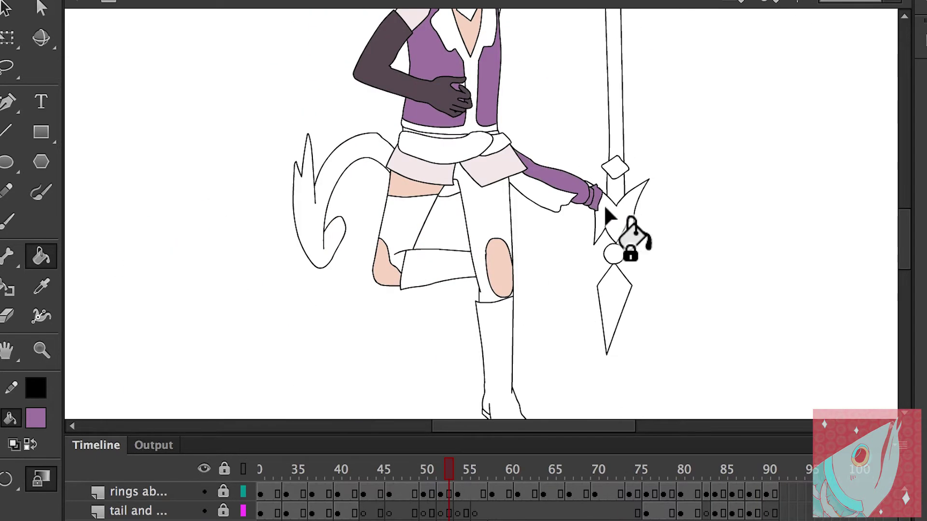
Fill both vest panels and the hanging sash with the purple on the standing-pose frames up to frame 60.
{"action": "key", "text": "comma"}
{"action": "key", "text": "comma"}
{"action": "key", "text": "comma"}
{"action": "key", "text": "comma"}
{"action": "key", "text": "comma"}
{"action": "key", "text": "comma"}
{"action": "key", "text": "comma"}
{"action": "key", "text": "comma"}
{"action": "key", "text": "comma"}
{"action": "key", "text": "comma"}
{"action": "key", "text": "comma"}
{"action": "key", "text": "comma"}
{"action": "key", "text": "comma"}
{"action": "key", "text": "period"}
{"action": "key", "text": "period"}
{"action": "key", "text": "period"}
{"action": "key", "text": "period"}
{"action": "key", "text": "period"}
{"action": "key", "text": "period"}
{"action": "key", "text": "period"}
{"action": "key", "text": "period"}
{"action": "key", "text": "period"}
{"action": "key", "text": "period"}
{"action": "key", "text": "period"}
{"action": "key", "text": "period"}
{"action": "key", "text": "period"}
{"action": "key", "text": "period"}
{"action": "key", "text": "period"}
{"action": "key", "text": "period"}
{"action": "key", "text": "period"}
{"action": "key", "text": "period"}
{"action": "key", "text": "period"}
{"action": "key", "text": "period"}
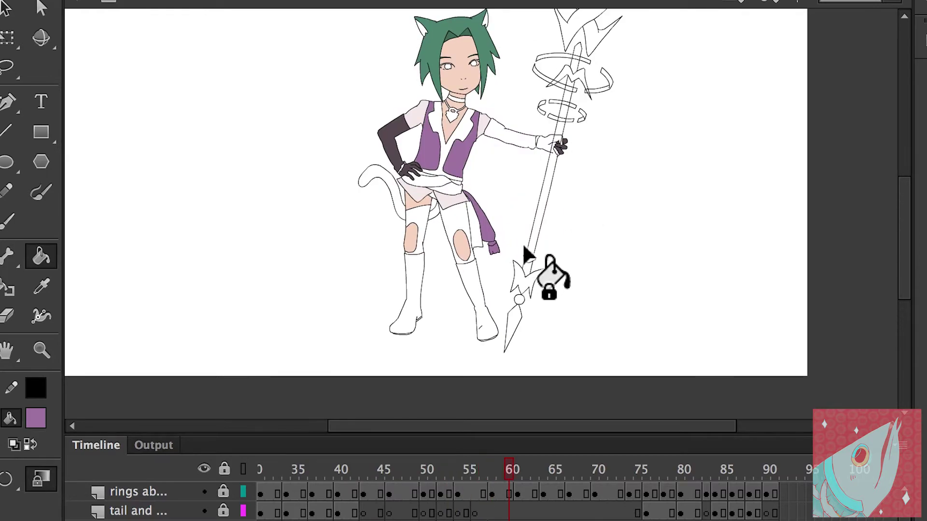
Continue filling both vest panels with the purple on the frames after 60, through frame 82.
{"action": "key", "text": "period"}
{"action": "key", "text": "period"}
{"action": "key", "text": "period"}
{"action": "key", "text": "period"}
{"action": "key", "text": "period"}
{"action": "key", "text": "period"}
{"action": "key", "text": "period"}
{"action": "key", "text": "period"}
{"action": "key", "text": "period"}
{"action": "key", "text": "period"}
{"action": "key", "text": "period"}
{"action": "key", "text": "period"}
{"action": "key", "text": "period"}
{"action": "key", "text": "period"}
{"action": "key", "text": "period"}
{"action": "key", "text": "period"}
{"action": "key", "text": "period"}
{"action": "key", "text": "period"}
{"action": "key", "text": "period"}
{"action": "key", "text": "period"}
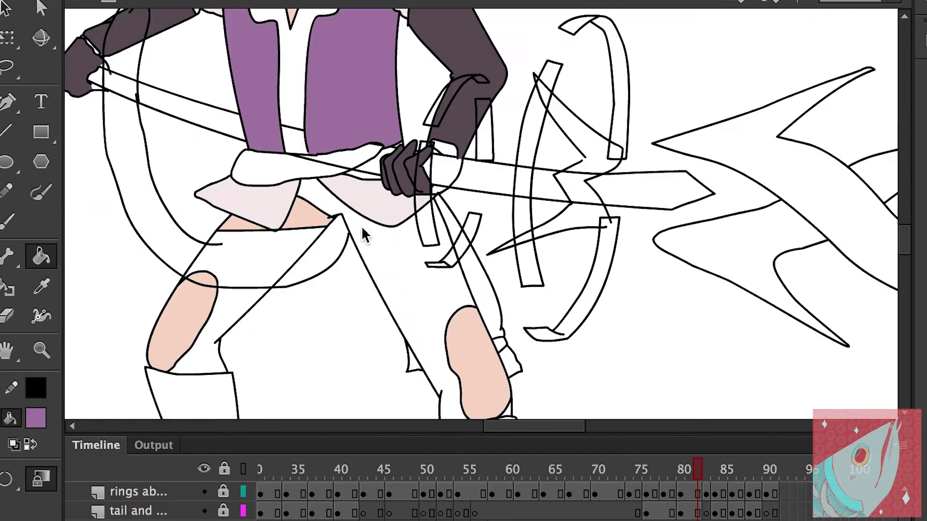
Go through frames 82 to 86 and fill the remaining vest areas of the turning and crouching poses with the purple.
{"action": "left_click", "coordinate": [710, 476]}
{"action": "left_click", "coordinate": [340, 160]}
{"action": "scroll", "coordinate": [445, 154], "scroll_direction": "up", "scroll_amount": 3}
{"action": "scroll", "coordinate": [468, 29], "scroll_direction": "down", "scroll_amount": 6}
{"action": "key", "text": "period"}
{"action": "key", "text": "period"}
{"action": "scroll", "coordinate": [521, 207], "scroll_direction": "up", "scroll_amount": 5}
{"action": "scroll", "coordinate": [521, 207], "scroll_direction": "down", "scroll_amount": 4}
{"action": "left_click", "coordinate": [714, 472]}
{"action": "scroll", "coordinate": [542, 87], "scroll_direction": "up", "scroll_amount": 2}
{"action": "left_click", "coordinate": [736, 475]}
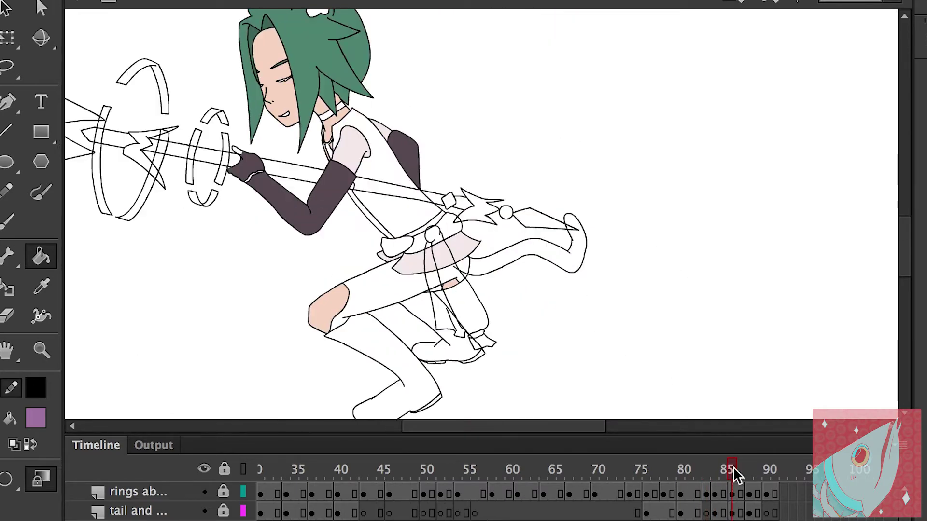
Switch the fill to the gold, return to the early frames and fill the necklace pendant up to frame 40.
{"action": "key", "text": "shift+comma"}
{"action": "scroll", "coordinate": [466, 155], "scroll_direction": "down", "scroll_amount": 2}
{"action": "scroll", "coordinate": [570, 224], "scroll_direction": "up", "scroll_amount": 5}
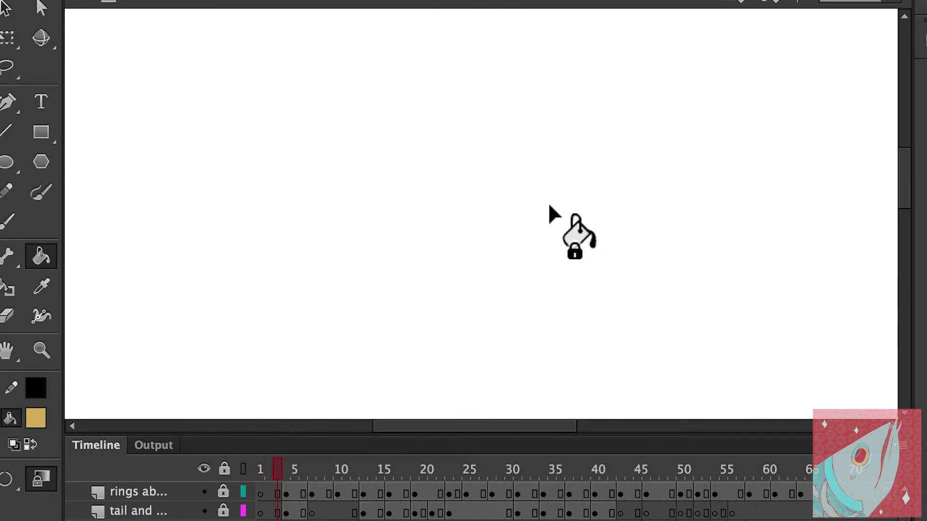
{"action": "key", "text": "period"}
{"action": "key", "text": "period"}
{"action": "key", "text": "period"}
{"action": "key", "text": "period"}
{"action": "key", "text": "k"}
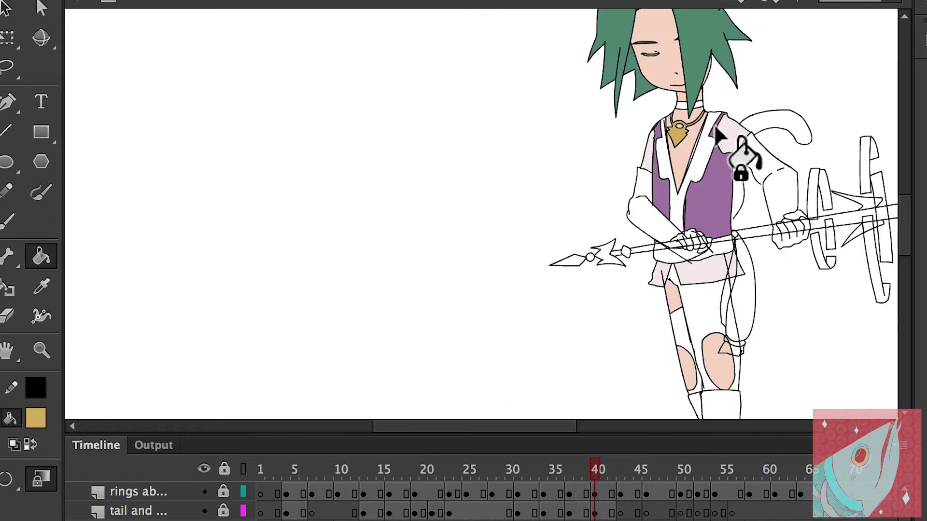
Fill the necklace chain and pendant with gold on frames 44 and 47, and the bare chest around them with the skin tone.
{"action": "scroll", "coordinate": [735, 145], "scroll_direction": "up", "scroll_amount": 3}
{"action": "scroll", "coordinate": [595, 275], "scroll_direction": "down", "scroll_amount": 3}
{"action": "scroll", "coordinate": [551, 99], "scroll_direction": "up", "scroll_amount": 3}
{"action": "scroll", "coordinate": [592, 287], "scroll_direction": "up", "scroll_amount": 2}
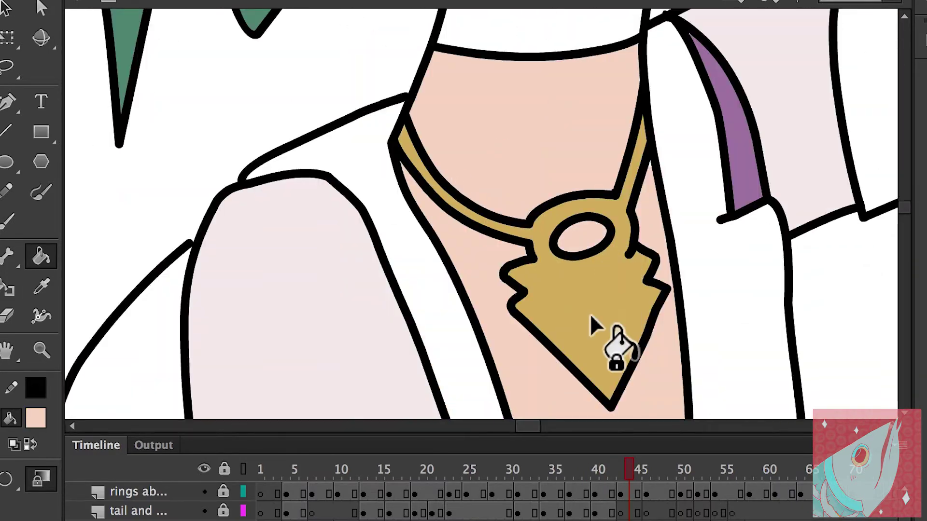
{"action": "scroll", "coordinate": [574, 256], "scroll_direction": "down", "scroll_amount": 3}
{"action": "scroll", "coordinate": [574, 256], "scroll_direction": "down", "scroll_amount": 2}
{"action": "left_click", "coordinate": [655, 471]}
{"action": "scroll", "coordinate": [327, 186], "scroll_direction": "up", "scroll_amount": 3}
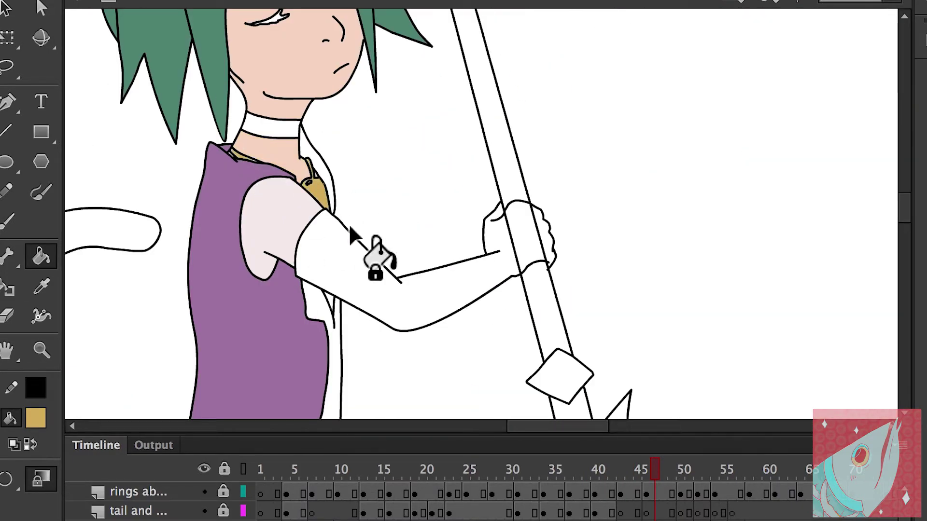
Fill the necklace chain and pendant with gold on the frames after 47, through frame 74.
{"action": "key", "text": "period"}
{"action": "key", "text": "period"}
{"action": "key", "text": "period"}
{"action": "scroll", "coordinate": [340, 227], "scroll_direction": "down", "scroll_amount": 2}
{"action": "scroll", "coordinate": [478, 183], "scroll_direction": "up", "scroll_amount": 4}
{"action": "scroll", "coordinate": [527, 260], "scroll_direction": "down", "scroll_amount": 3}
{"action": "scroll", "coordinate": [534, 245], "scroll_direction": "up", "scroll_amount": 4}
{"action": "key", "text": "period"}
{"action": "key", "text": "period"}
{"action": "key", "text": "period"}
{"action": "key", "text": "period"}
{"action": "key", "text": "period"}
{"action": "key", "text": "period"}
{"action": "key", "text": "period"}
{"action": "key", "text": "period"}
{"action": "key", "text": "period"}
{"action": "key", "text": "period"}
{"action": "key", "text": "period"}
{"action": "key", "text": "period"}
{"action": "key", "text": "period"}
{"action": "key", "text": "period"}
{"action": "key", "text": "period"}
{"action": "key", "text": "period"}
{"action": "key", "text": "period"}
{"action": "key", "text": "period"}
{"action": "key", "text": "period"}
{"action": "key", "text": "period"}
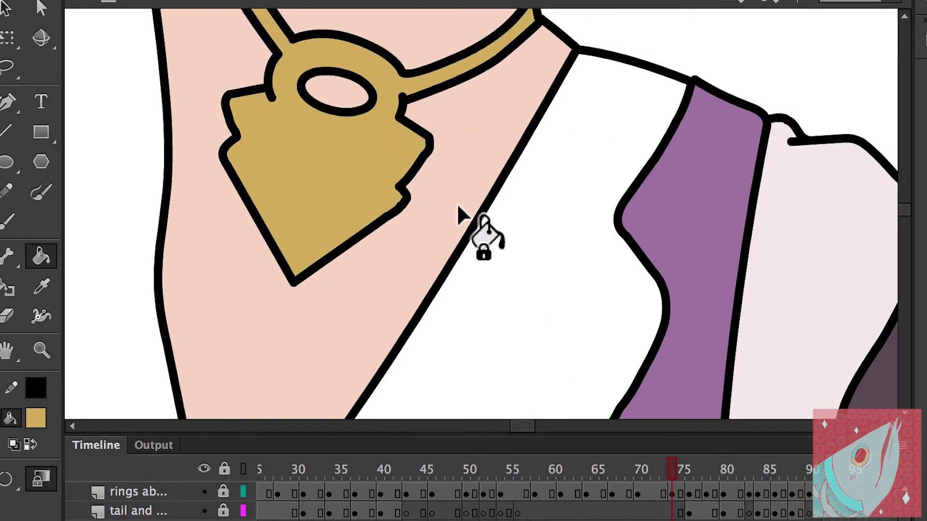
Go back to the frames around 53 and fill the wristband of the hand on the hip with gold up to frame 59.
{"action": "scroll", "coordinate": [337, 166], "scroll_direction": "down", "scroll_amount": 3}
{"action": "scroll", "coordinate": [600, 192], "scroll_direction": "up", "scroll_amount": 2}
{"action": "left_click_drag", "start_coordinate": [685, 469], "coordinate": [495, 456]}
{"action": "key", "text": "period"}
{"action": "key", "text": "period"}
{"action": "scroll", "coordinate": [362, 114], "scroll_direction": "up", "scroll_amount": 2}
{"action": "scroll", "coordinate": [755, 186], "scroll_direction": "down", "scroll_amount": 3}
{"action": "scroll", "coordinate": [894, 356], "scroll_direction": "up", "scroll_amount": 3}
{"action": "scroll", "coordinate": [773, 289], "scroll_direction": "down", "scroll_amount": 3}
{"action": "left_click", "coordinate": [531, 472]}
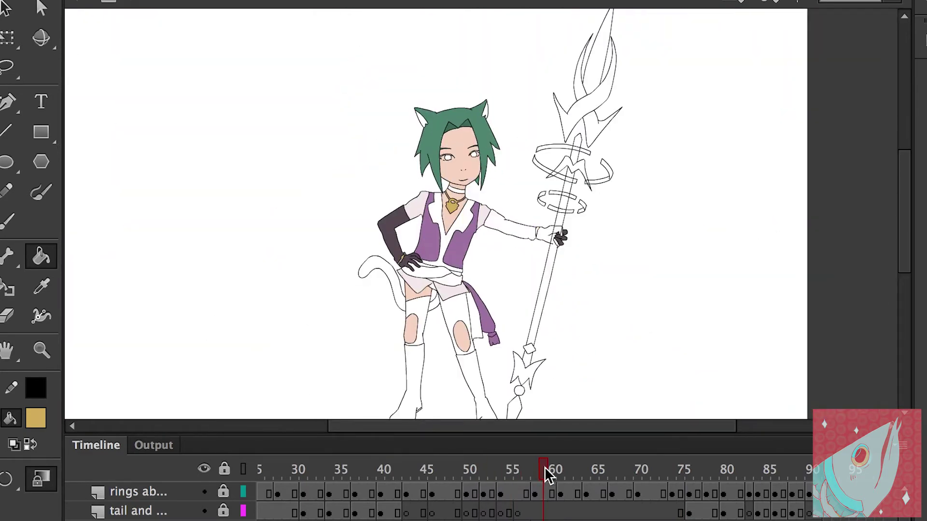
Fill the wristbands of both gloves with gold on the frames after 59, through frame 74.
{"action": "scroll", "coordinate": [703, 311], "scroll_direction": "up", "scroll_amount": 3}
{"action": "left_click", "coordinate": [5, 478]}
{"action": "left_click", "coordinate": [78, 500]}
{"action": "left_click", "coordinate": [124, 379]}
{"action": "key", "text": "period"}
{"action": "key", "text": "period"}
{"action": "key", "text": "period"}
{"action": "key", "text": "period"}
{"action": "key", "text": "period"}
{"action": "key", "text": "period"}
{"action": "key", "text": "period"}
{"action": "key", "text": "period"}
{"action": "key", "text": "period"}
{"action": "key", "text": "period"}
{"action": "key", "text": "period"}
{"action": "key", "text": "period"}
{"action": "key", "text": "period"}
{"action": "key", "text": "period"}
{"action": "key", "text": "period"}
{"action": "key", "text": "period"}
{"action": "key", "text": "period"}
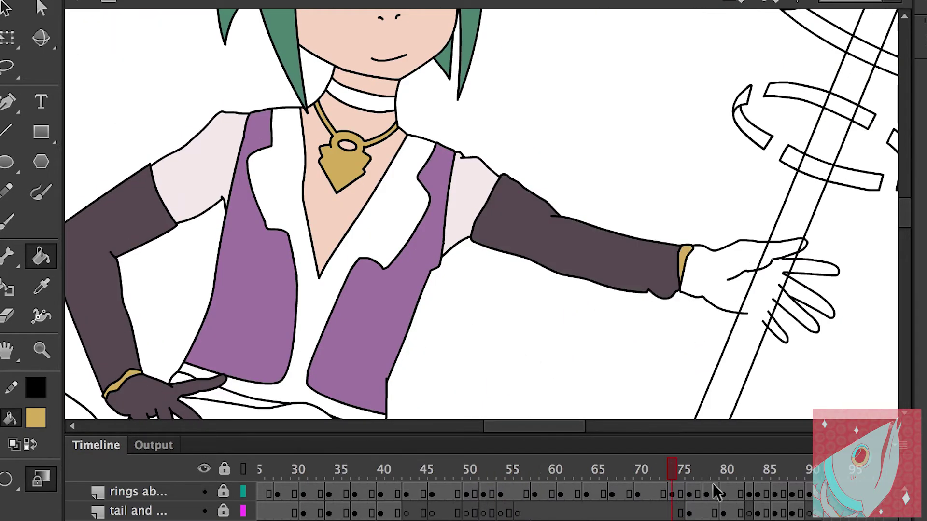
Fill the necklace and pendant with gold on the frames after 74, through frame 82.
{"action": "key", "text": "period"}
{"action": "key", "text": "period"}
{"action": "key", "text": "period"}
{"action": "key", "text": "period"}
{"action": "key", "text": "period"}
{"action": "key", "text": "period"}
{"action": "scroll", "coordinate": [280, 269], "scroll_direction": "down", "scroll_amount": 3}
{"action": "scroll", "coordinate": [259, 82], "scroll_direction": "up", "scroll_amount": 2}
{"action": "key", "text": "period"}
{"action": "key", "text": "period"}
{"action": "key", "text": "period"}
{"action": "key", "text": "period"}
{"action": "key", "text": "period"}
{"action": "scroll", "coordinate": [542, 356], "scroll_direction": "down", "scroll_amount": 1}
{"action": "scroll", "coordinate": [630, 151], "scroll_direction": "down", "scroll_amount": 3}
{"action": "key", "text": "comma"}
{"action": "key", "text": "comma"}
{"action": "key", "text": "comma"}
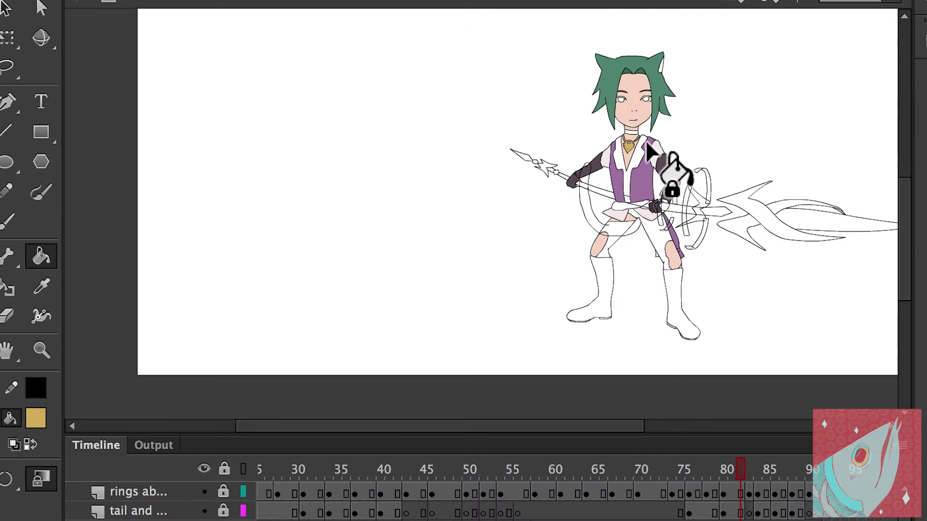
Fill the necklace, pendant and glove wristband with gold on frame 86, and pick up the vest's purple as fill colour.
{"action": "scroll", "coordinate": [629, 145], "scroll_direction": "up", "scroll_amount": 2}
{"action": "key", "text": "period"}
{"action": "key", "text": "period"}
{"action": "key", "text": "period"}
{"action": "key", "text": "period"}
{"action": "key", "text": "comma"}
{"action": "left_click", "coordinate": [615, 227]}
{"action": "scroll", "coordinate": [613, 164], "scroll_direction": "up", "scroll_amount": 3}
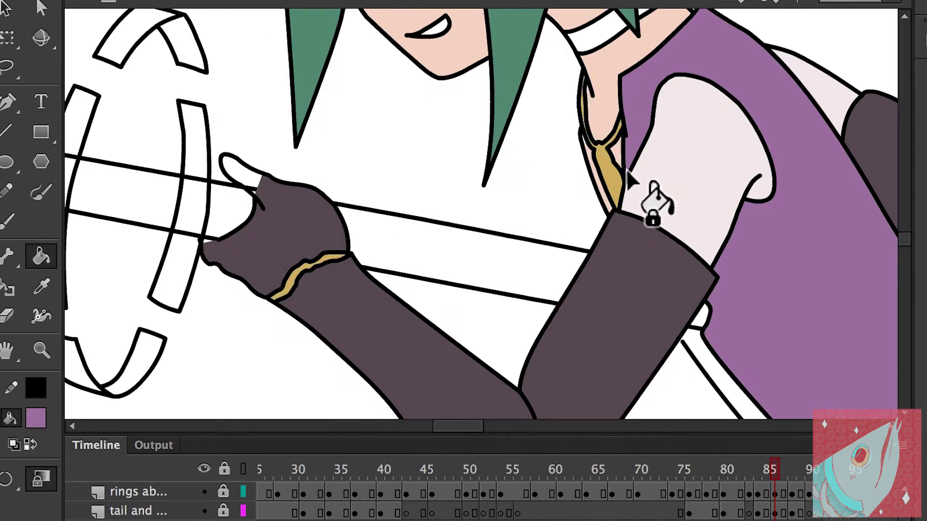
Fill the vest's lapels and lower band with reddish brown and the leggings with near-black on the frames around 47 to 50.
{"action": "scroll", "coordinate": [630, 181], "scroll_direction": "down", "scroll_amount": 3}
{"action": "scroll", "coordinate": [729, 294], "scroll_direction": "up", "scroll_amount": 2}
{"action": "scroll", "coordinate": [729, 293], "scroll_direction": "up", "scroll_amount": 2}
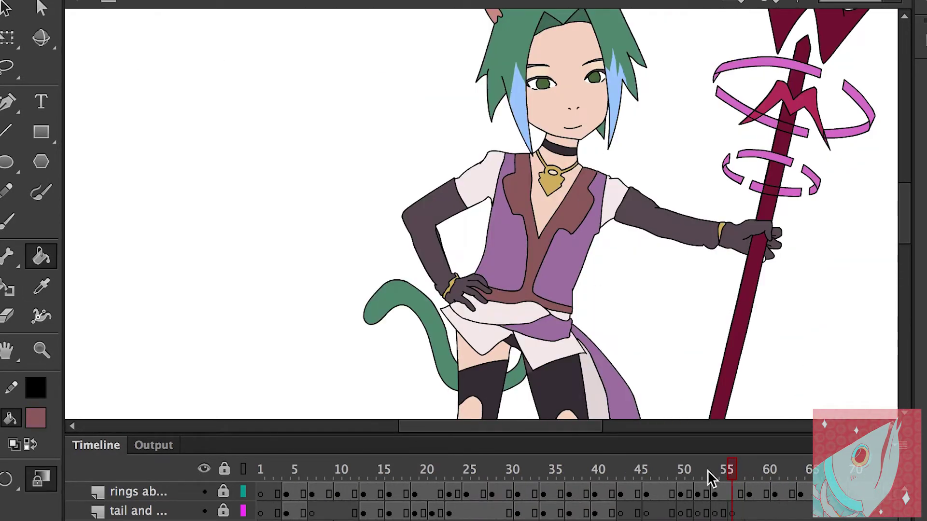
{"action": "key", "text": "Return"}
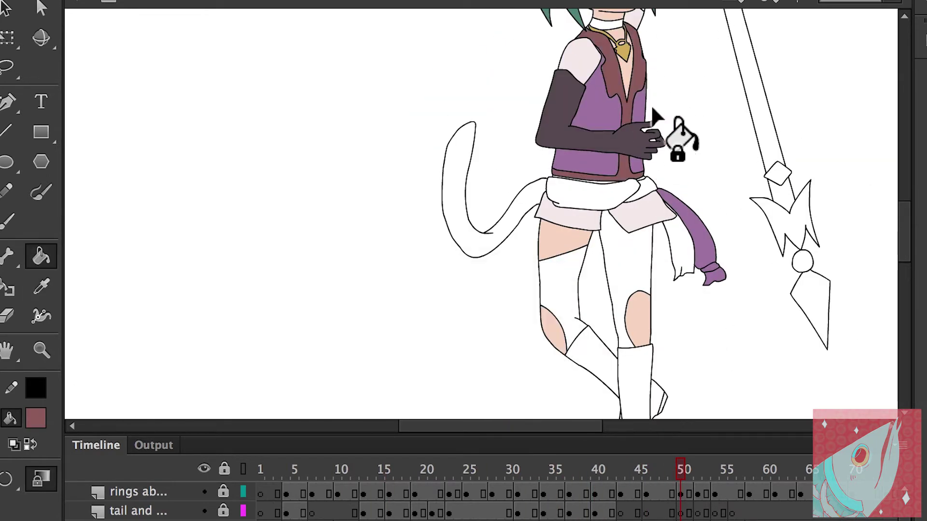
{"action": "left_click", "coordinate": [619, 169], "text": "alt"}
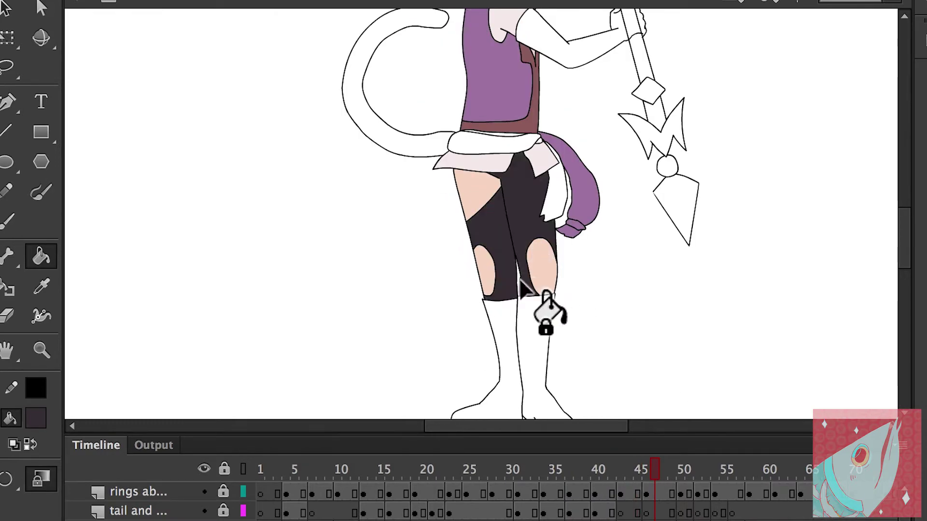
{"action": "left_click_drag", "start_coordinate": [767, 467], "coordinate": [691, 471]}
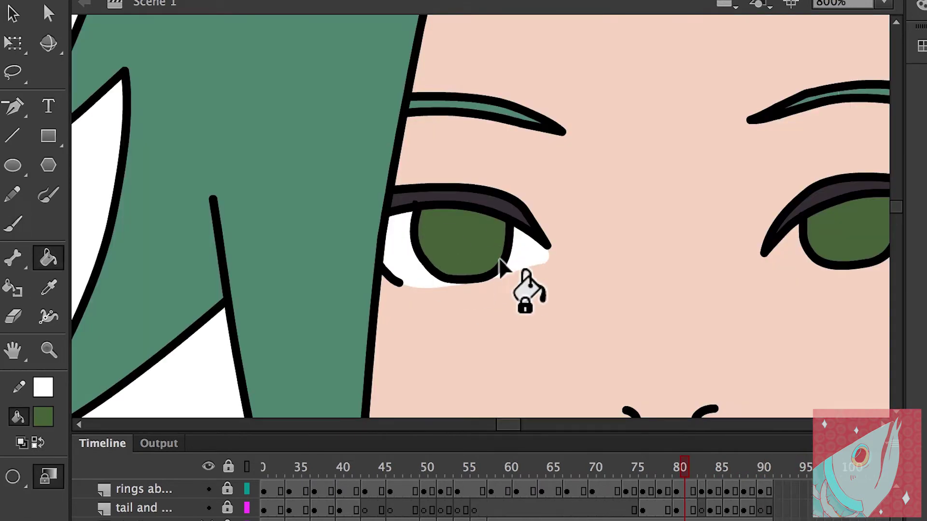
Fill the irises of both eyes with green on frame 81 and save the file.
{"action": "scroll", "coordinate": [523, 285], "scroll_direction": "right", "scroll_amount": 10}
{"action": "key", "text": "i"}
{"action": "left_click", "coordinate": [522, 318]}
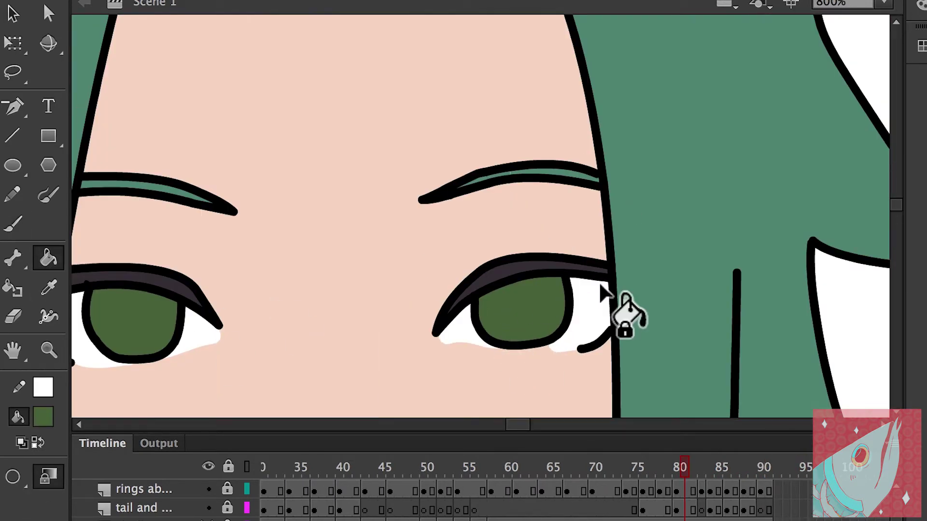
{"action": "key", "text": "ctrl+s"}
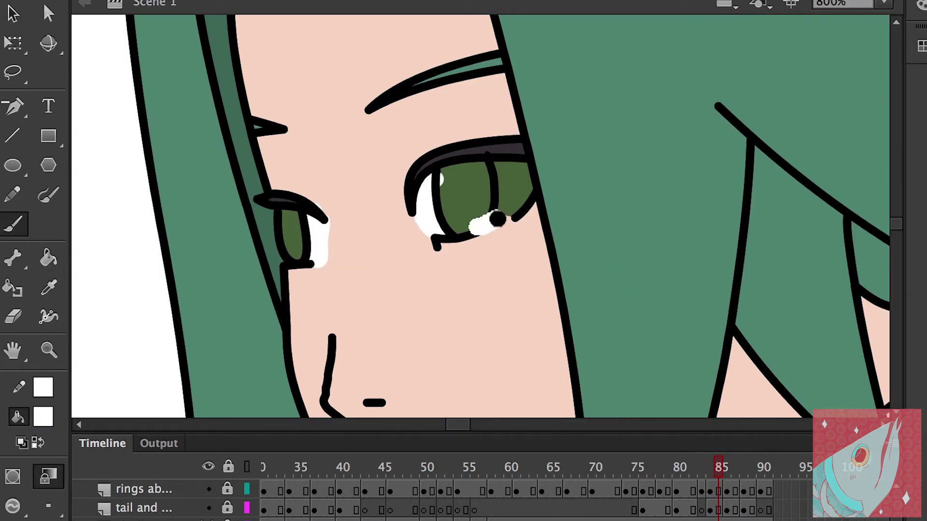
Paint the white of the larger eye on frame 56 and refill its iris edges with green.
{"action": "key", "text": "ctrl+minus"}
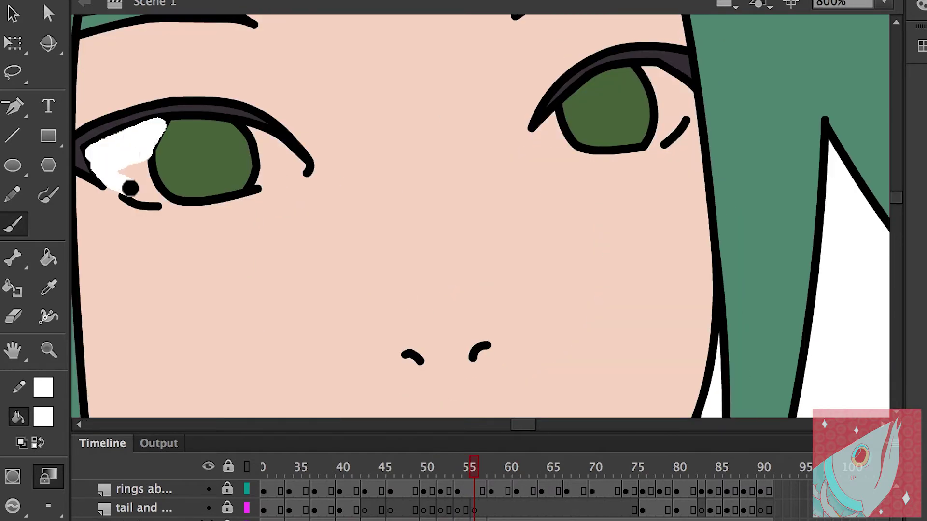
{"action": "left_click_drag", "start_coordinate": [260, 179], "coordinate": [300, 164]}
{"action": "key", "text": "i"}
{"action": "left_click", "coordinate": [248, 176]}
{"action": "key", "text": "k"}
{"action": "key", "text": "b"}
{"action": "key", "text": "period"}
{"action": "key", "text": "comma"}
{"action": "key", "text": "period"}
Paint the white on both sides of the iris in the smaller eye beside the hair, just before frame 58.
{"action": "left_click_drag", "start_coordinate": [544, 138], "coordinate": [562, 116]}
{"action": "key", "text": "comma"}
{"action": "key", "text": "period"}
{"action": "left_click_drag", "start_coordinate": [647, 142], "coordinate": [642, 75]}
{"action": "key", "text": "k"}
{"action": "key", "text": "i"}
{"action": "left_click", "coordinate": [295, 155]}
{"action": "key", "text": "b"}
Paint the whites of both eyes around the green irises on frame 58.
{"action": "key", "text": "period"}
{"action": "key", "text": "period"}
{"action": "left_click_drag", "start_coordinate": [290, 145], "coordinate": [259, 160]}
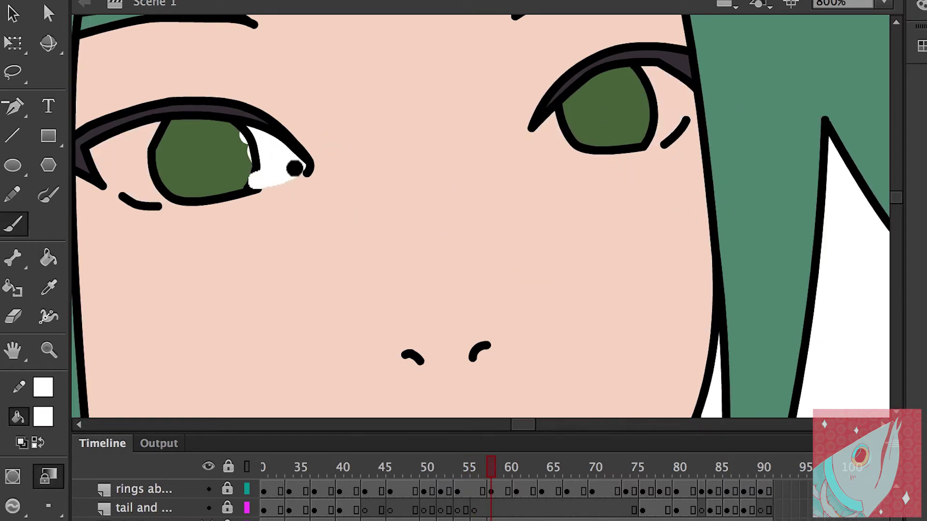
{"action": "mouse_move", "coordinate": [123, 187]}
{"action": "left_mouse_down"}
{"action": "mouse_move", "coordinate": [103, 148]}
{"action": "mouse_move", "coordinate": [144, 152]}
{"action": "left_mouse_up"}
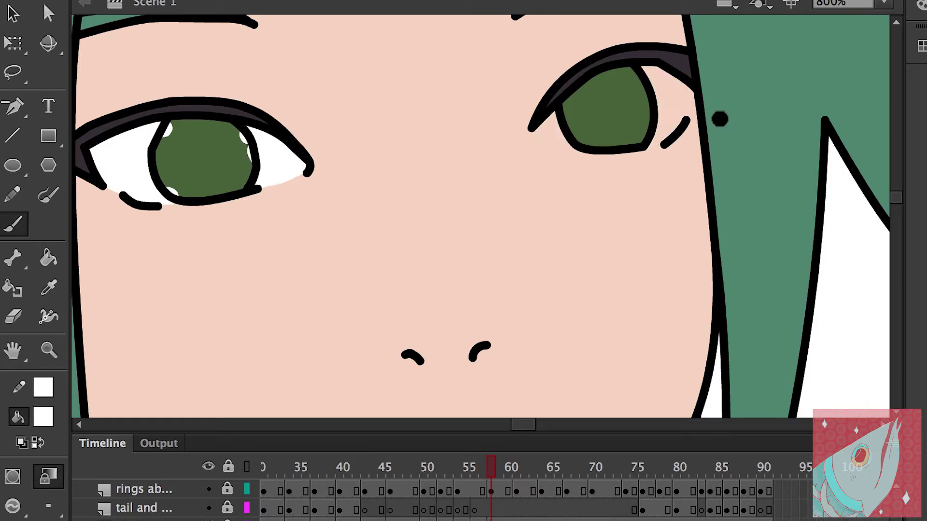
{"action": "left_click_drag", "start_coordinate": [536, 139], "coordinate": [572, 127]}
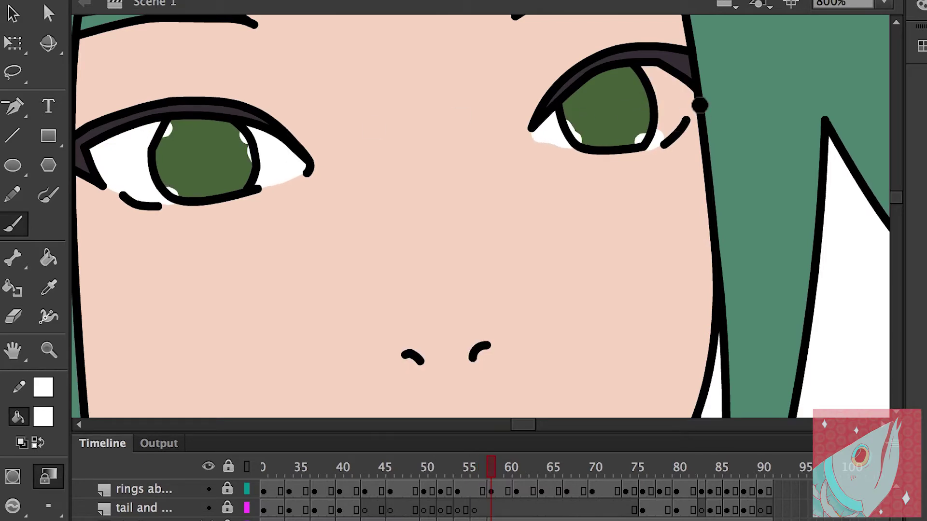
Paint the white of the smaller eye beside the hair on frame 74, checking it against the neighbouring frame.
{"action": "left_click", "coordinate": [618, 467]}
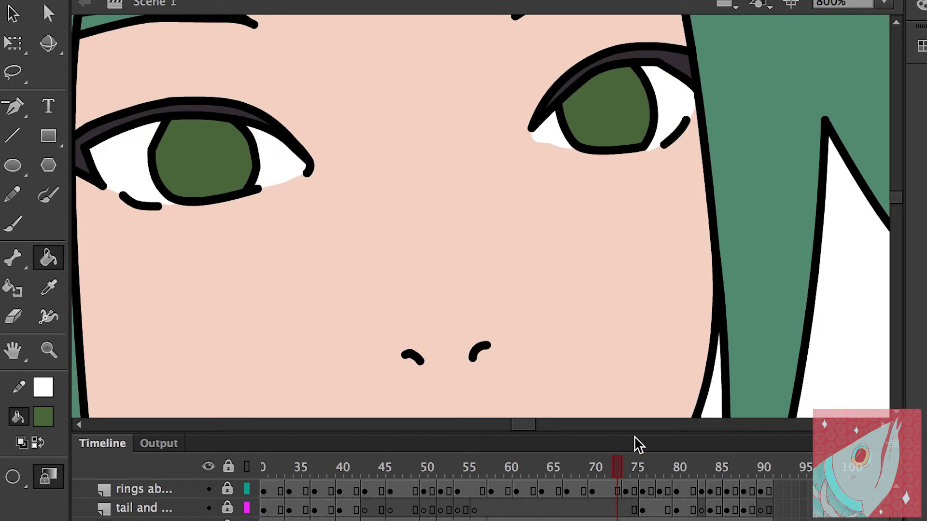
{"action": "key", "text": "b"}
{"action": "key", "text": "period"}
{"action": "key", "text": "comma"}
{"action": "key", "text": "period"}
{"action": "left_click_drag", "start_coordinate": [637, 143], "coordinate": [680, 114]}
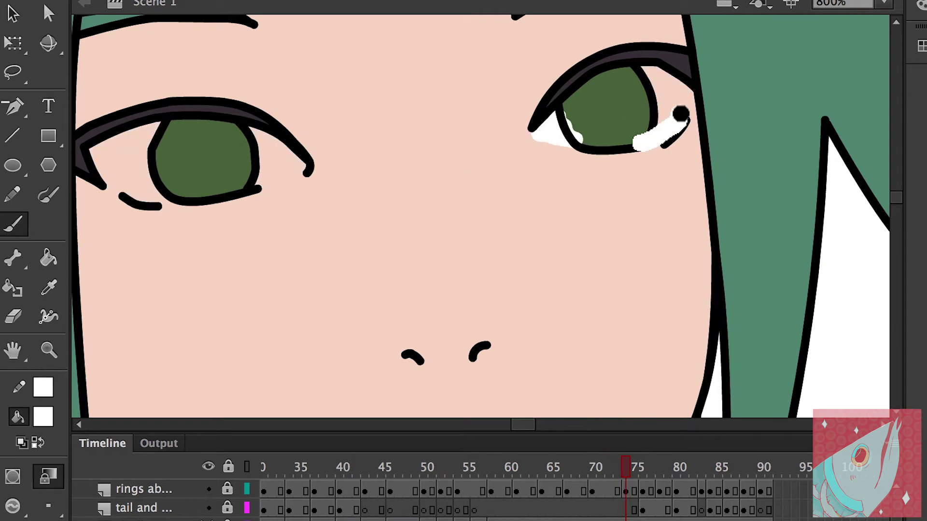
{"action": "key", "text": "period"}
{"action": "key", "text": "comma"}
{"action": "key", "text": "period"}
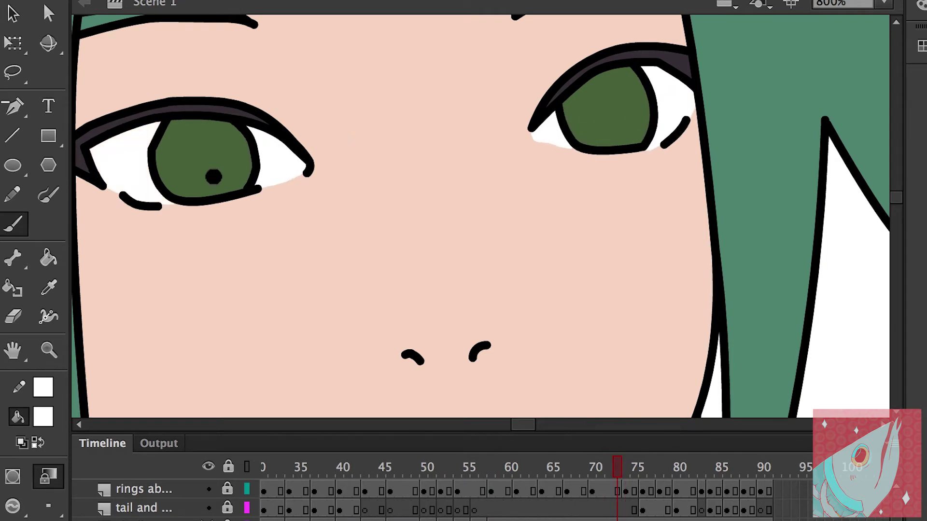
Paint the white of the larger eye on frame 74 and sample the iris green as fill colour.
{"action": "left_click_drag", "start_coordinate": [176, 195], "coordinate": [96, 155]}
{"action": "key", "text": "i"}
{"action": "left_click", "coordinate": [180, 189]}
{"action": "key", "text": "b"}
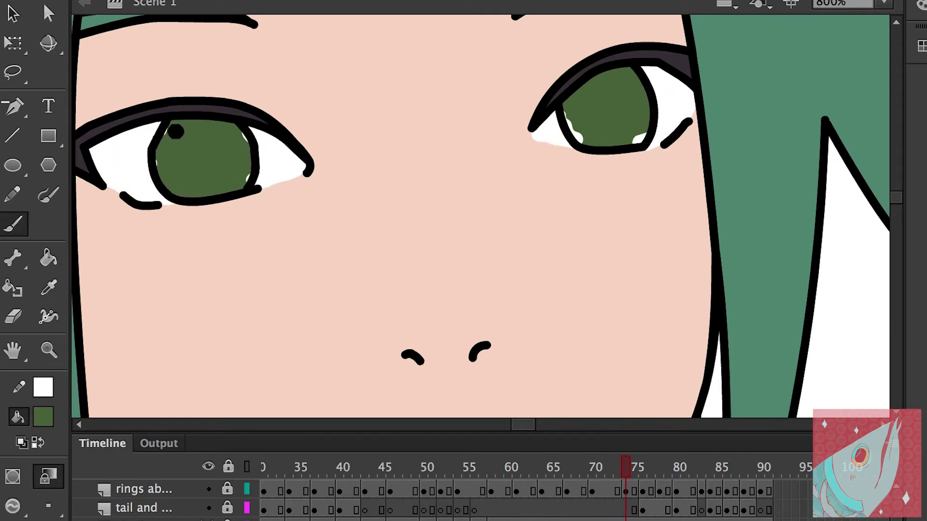
Paint the whites of both eyes on frame 52, sample the skin tone, and touch up the eyes on frame 51.
{"action": "left_click", "coordinate": [449, 467]}
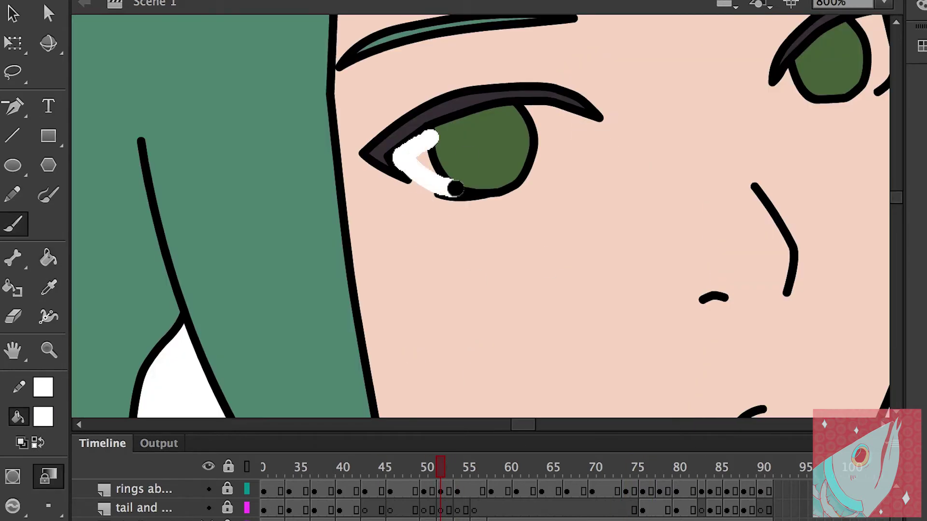
{"action": "scroll", "coordinate": [628, 128], "scroll_direction": "right", "scroll_amount": 5}
{"action": "scroll", "coordinate": [628, 128], "scroll_direction": "up", "scroll_amount": 3}
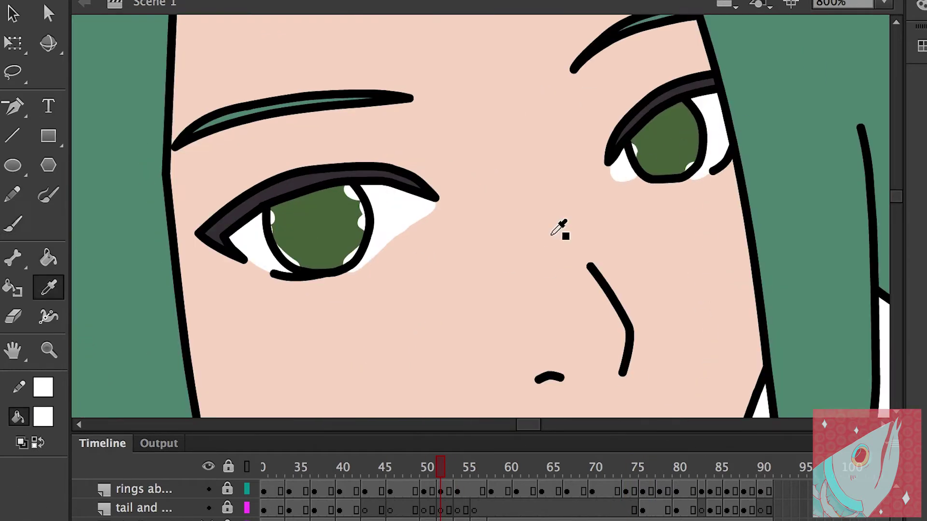
{"action": "left_click", "coordinate": [553, 235]}
{"action": "key", "text": "b"}
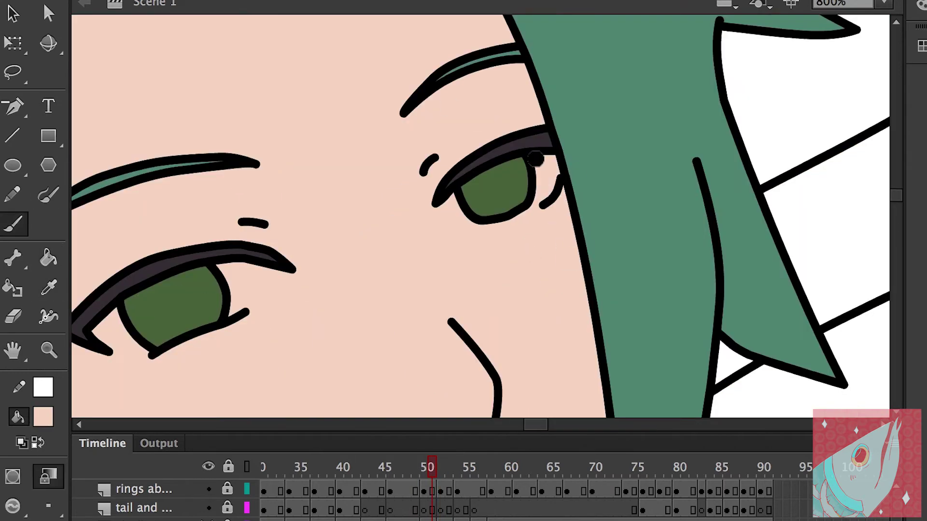
{"action": "left_click_drag", "start_coordinate": [451, 212], "coordinate": [485, 231]}
{"action": "scroll", "coordinate": [198, 245], "scroll_direction": "left", "scroll_amount": 3}
{"action": "scroll", "coordinate": [198, 246], "scroll_direction": "down", "scroll_amount": 3}
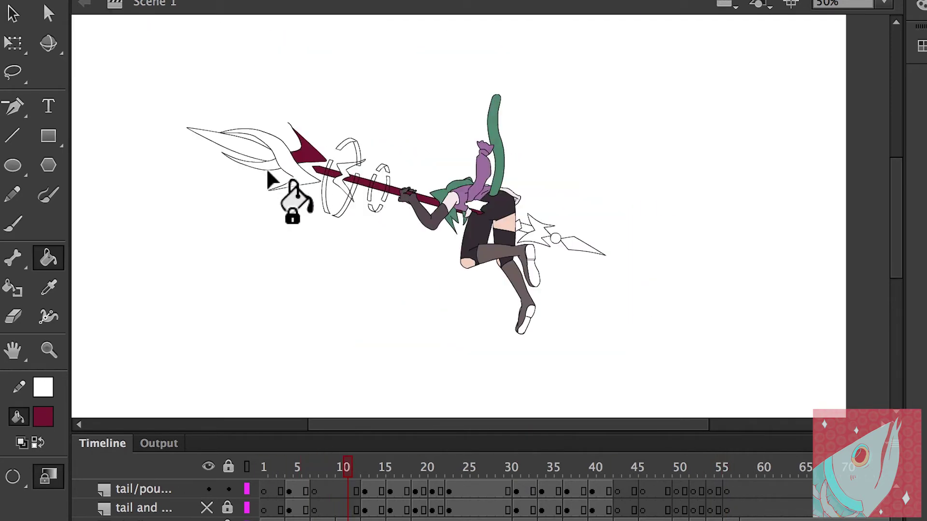
Close the gap in the shaft outline beside the diamond on frame 16 and fill the spear with dark red through frame 19.
{"action": "left_click_drag", "start_coordinate": [355, 475], "coordinate": [403, 475]}
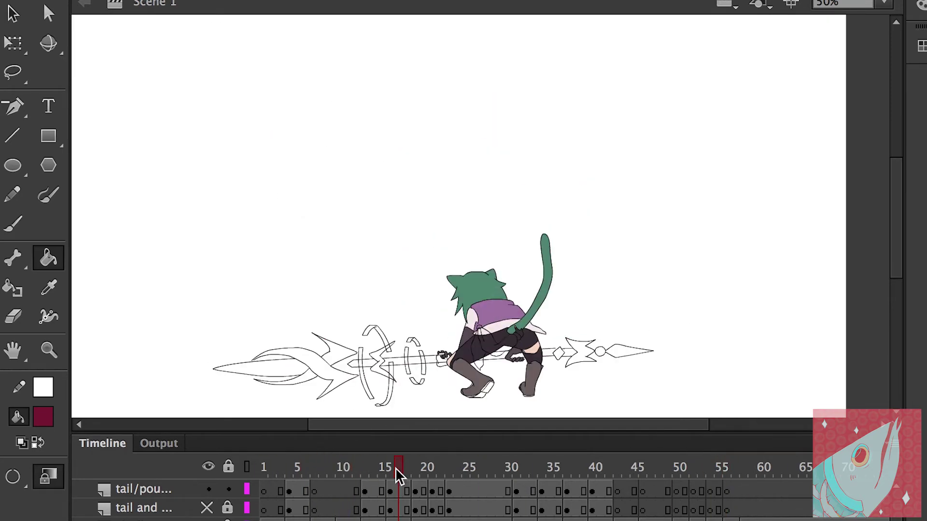
{"action": "scroll", "coordinate": [601, 358], "scroll_direction": "up", "scroll_amount": 6}
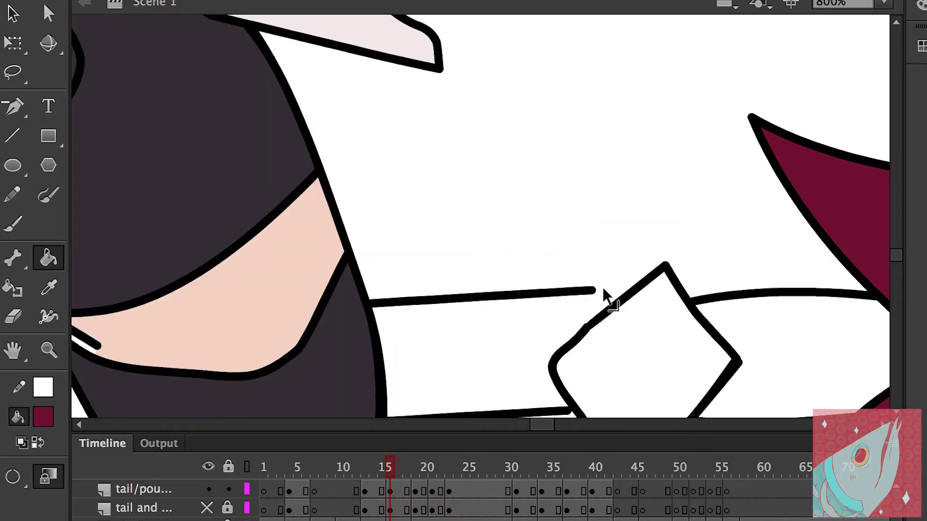
{"action": "left_click", "coordinate": [604, 300]}
{"action": "scroll", "coordinate": [491, 247], "scroll_direction": "down", "scroll_amount": 6}
{"action": "left_click_drag", "start_coordinate": [395, 473], "coordinate": [415, 471]}
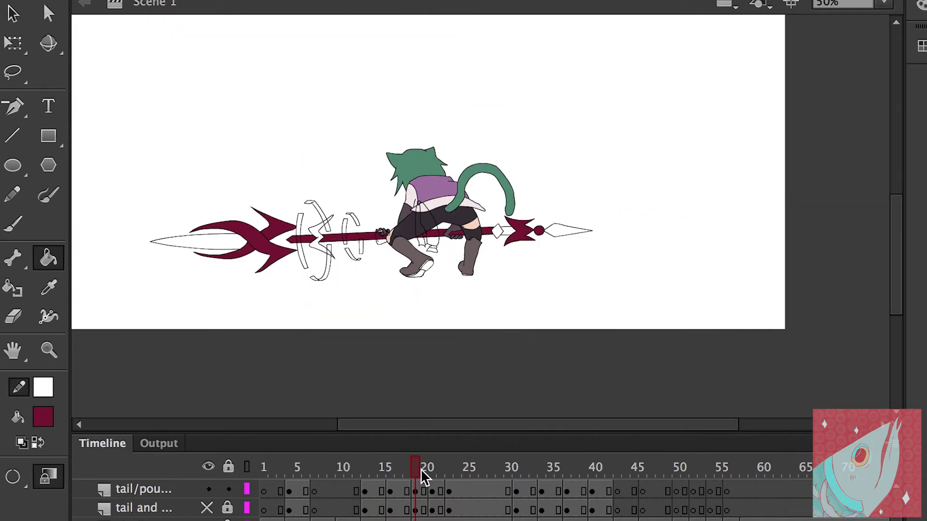
Fill the spear's crossed blades and tail ornament with dark red on frame 39.
{"action": "key", "text": "Return"}
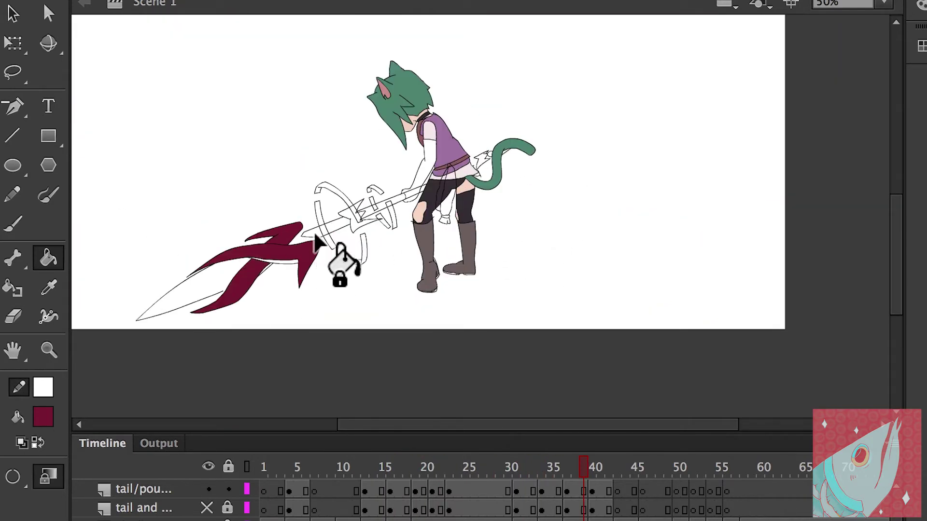
{"action": "scroll", "coordinate": [382, 207], "scroll_direction": "up", "scroll_amount": 4}
{"action": "scroll", "coordinate": [601, 200], "scroll_direction": "down", "scroll_amount": 2}
{"action": "scroll", "coordinate": [601, 201], "scroll_direction": "left", "scroll_amount": 3}
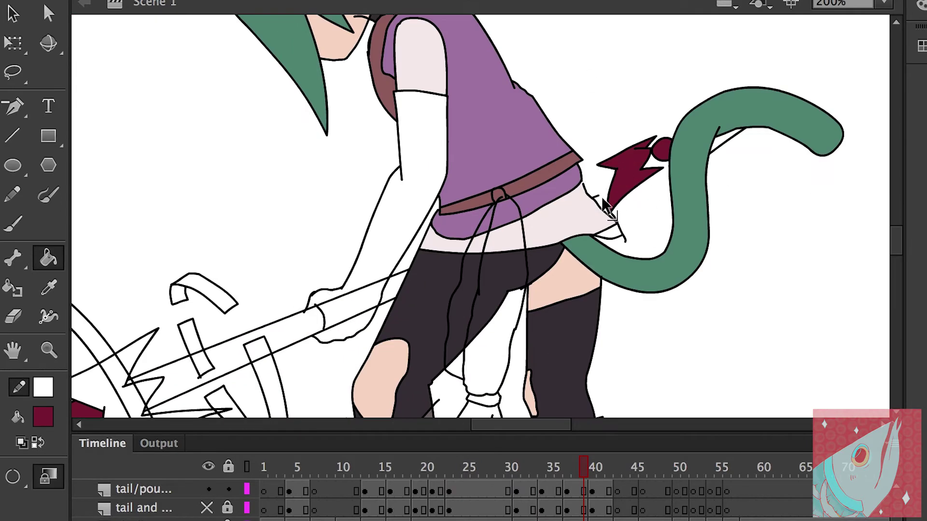
Complete the shaft outline behind the skirt on frame 39 and fill the whole shaft with dark red.
{"action": "key", "text": "ctrl+equal"}
{"action": "key", "text": "ctrl+1"}
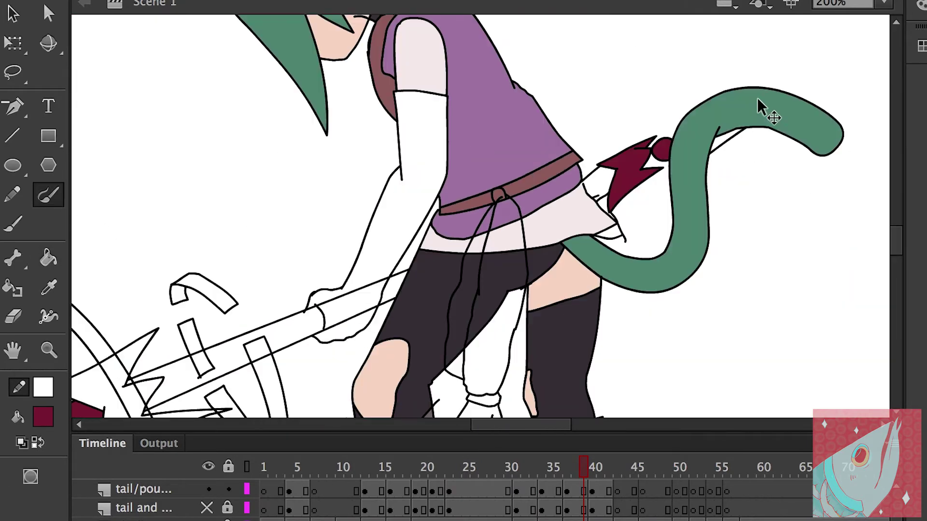
{"action": "key", "text": "k"}
{"action": "scroll", "coordinate": [435, 195], "scroll_direction": "down", "scroll_amount": 3}
{"action": "scroll", "coordinate": [434, 196], "scroll_direction": "left", "scroll_amount": 4}
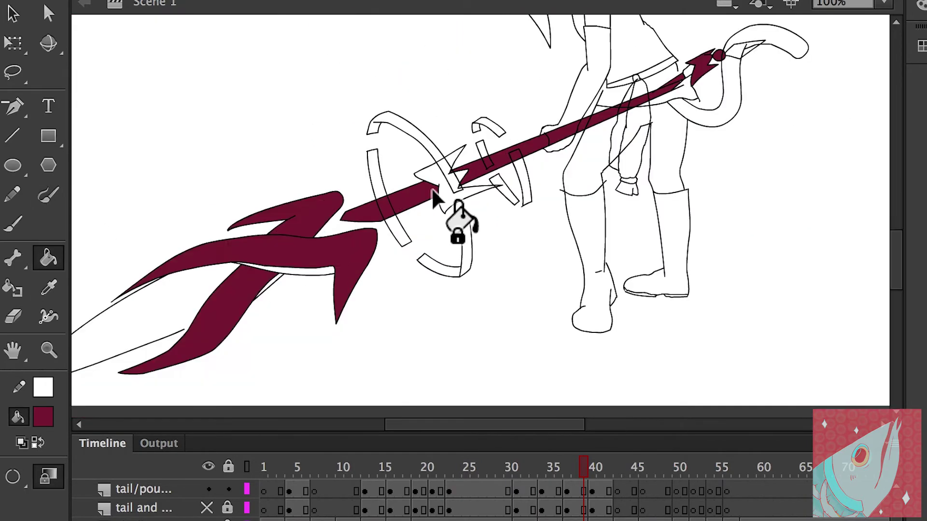
Fill the spear with dark red on frame 41 and its shaft on frame 44.
{"action": "key", "text": "period"}
{"action": "scroll", "coordinate": [555, 234], "scroll_direction": "right", "scroll_amount": 6}
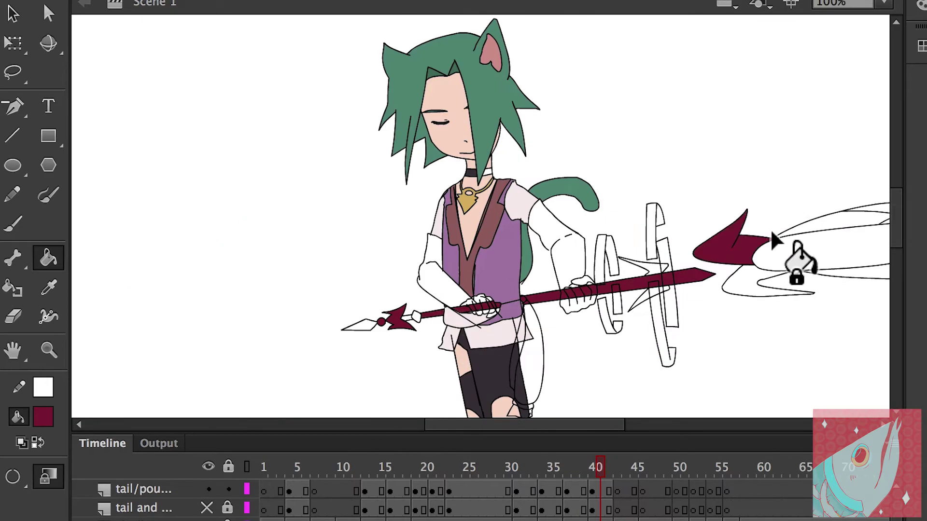
{"action": "key", "text": "period"}
{"action": "key", "text": "period"}
{"action": "key", "text": "period"}
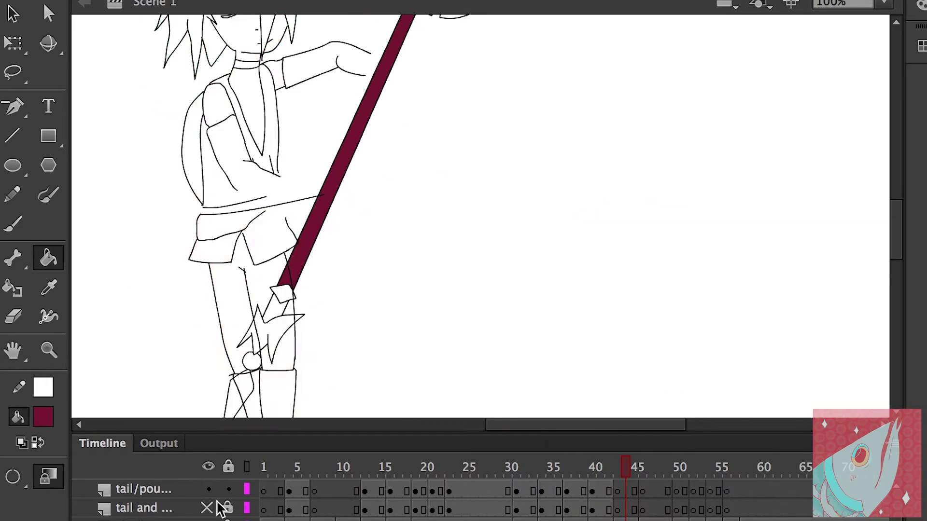
Fill the spearhead on frame 44 and the blades and shaft on frame 47 with dark red.
{"action": "scroll", "coordinate": [488, 221], "scroll_direction": "up", "scroll_amount": 2}
{"action": "left_click", "coordinate": [488, 221]}
{"action": "key", "text": "period"}
{"action": "key", "text": "period"}
{"action": "left_click", "coordinate": [270, 144]}
{"action": "left_click", "coordinate": [328, 270]}
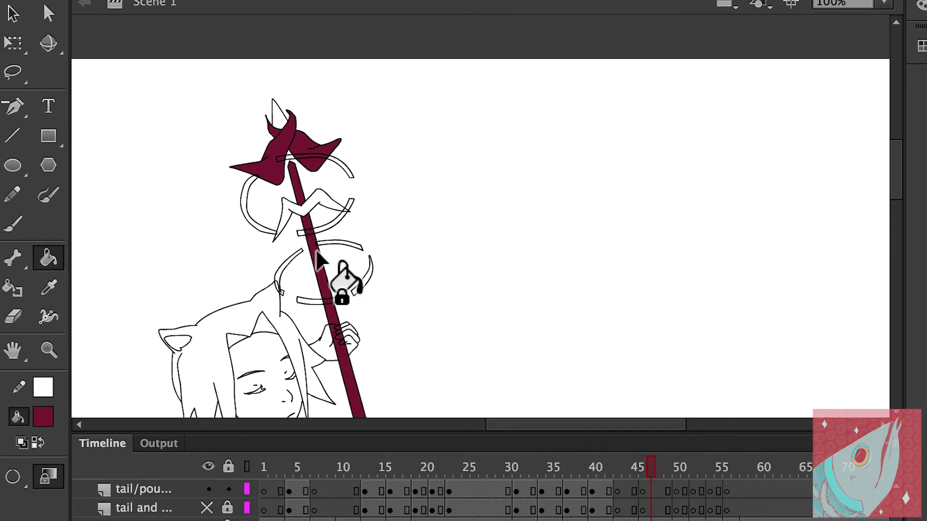
Fill the spear's crossed blades and shaft with dark red on frame 50.
{"action": "key", "text": "ctrl+minus"}
{"action": "key", "text": "ctrl+minus"}
{"action": "key", "text": "ctrl+equal"}
{"action": "key", "text": "period"}
{"action": "key", "text": "period"}
{"action": "key", "text": "period"}
{"action": "key", "text": "period"}
{"action": "scroll", "coordinate": [690, 301], "scroll_direction": "right", "scroll_amount": 4}
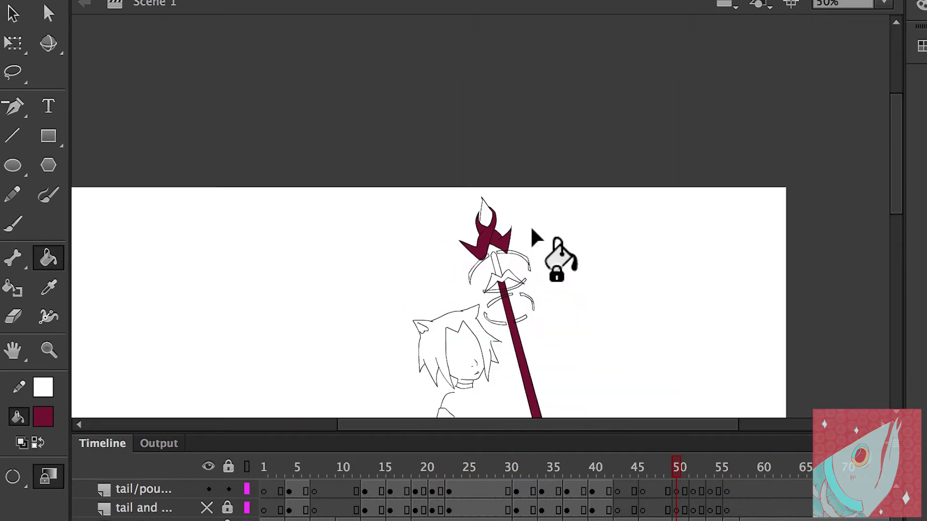
Fill the spear's tail ornament and long shaft with dark red on frame 53.
{"action": "mouse_move", "coordinate": [668, 473]}
{"action": "left_mouse_down"}
{"action": "mouse_move", "coordinate": [717, 469]}
{"action": "mouse_move", "coordinate": [701, 470]}
{"action": "left_mouse_up"}
{"action": "left_click", "coordinate": [535, 304]}
{"action": "left_click", "coordinate": [532, 193]}
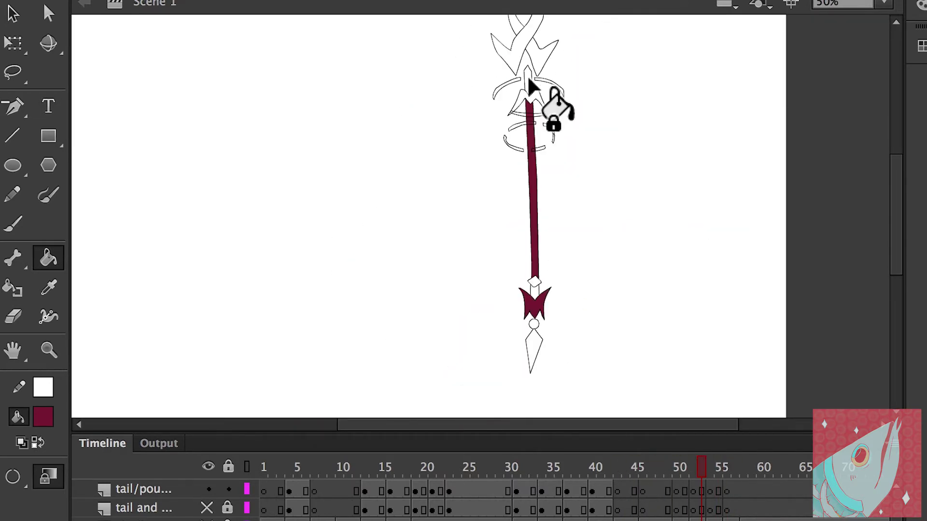
Close the open blade tip on frame 53 with black brush strokes and fill both crossed blades with dark red.
{"action": "key", "text": "ctrl+equal"}
{"action": "left_click", "coordinate": [516, 96]}
{"action": "key", "text": "ctrl+equal"}
{"action": "left_click", "coordinate": [46, 398]}
{"action": "key", "text": "ctrl+equal"}
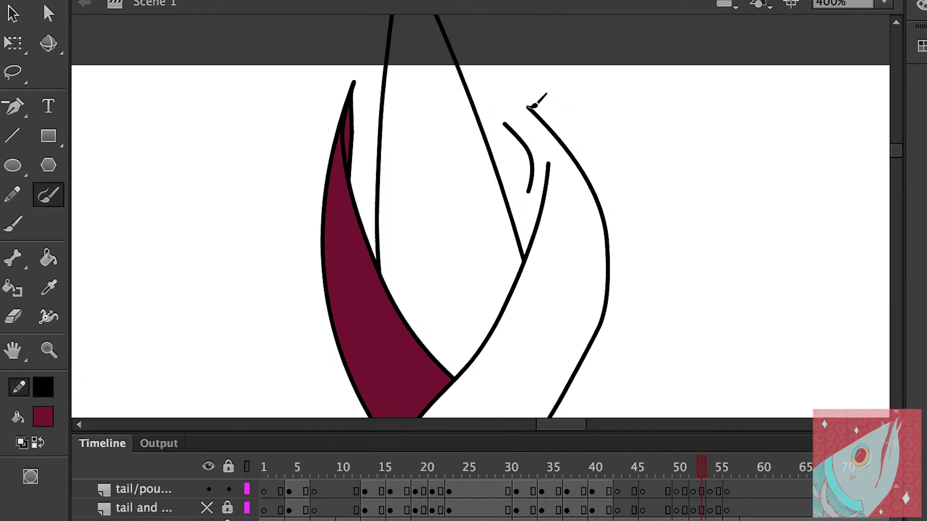
{"action": "key", "text": "k"}
{"action": "left_click", "coordinate": [580, 308]}
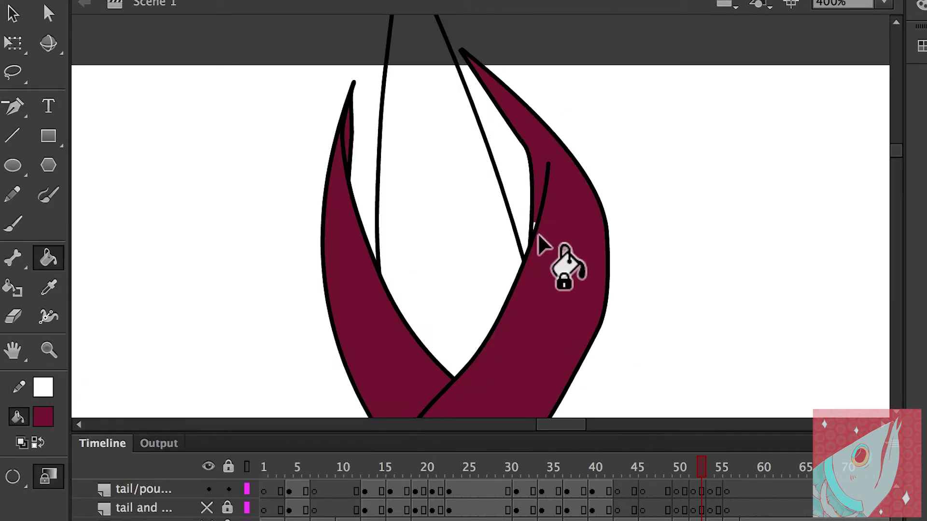
Fill the spear around frame 55 with dark red.
{"action": "key", "text": "ctrl+minus"}
{"action": "key", "text": "ctrl+minus"}
{"action": "key", "text": "ctrl+minus"}
{"action": "left_click", "coordinate": [722, 475]}
{"action": "left_click", "coordinate": [502, 184]}
{"action": "scroll", "coordinate": [531, 257], "scroll_direction": "down", "scroll_amount": 3}
Fill the spear's crossed blades with dark red on frame 79.
{"action": "key", "text": "period"}
{"action": "key", "text": "period"}
{"action": "key", "text": "period"}
{"action": "key", "text": "period"}
{"action": "key", "text": "period"}
{"action": "key", "text": "period"}
{"action": "key", "text": "period"}
{"action": "key", "text": "period"}
{"action": "key", "text": "period"}
{"action": "key", "text": "period"}
{"action": "key", "text": "period"}
{"action": "key", "text": "period"}
{"action": "key", "text": "period"}
{"action": "key", "text": "period"}
{"action": "key", "text": "period"}
{"action": "key", "text": "period"}
{"action": "key", "text": "period"}
{"action": "key", "text": "period"}
{"action": "key", "text": "period"}
{"action": "key", "text": "period"}
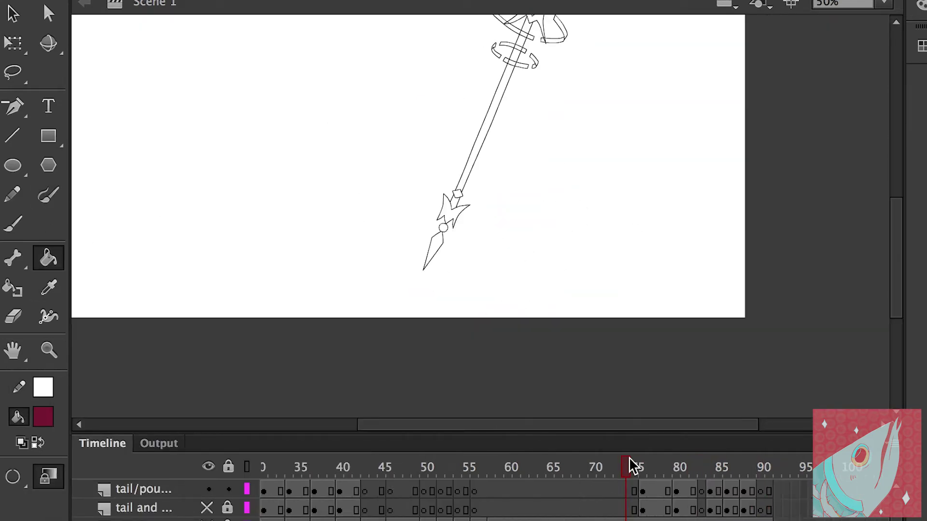
{"action": "key", "text": "period"}
{"action": "key", "text": "period"}
{"action": "key", "text": "period"}
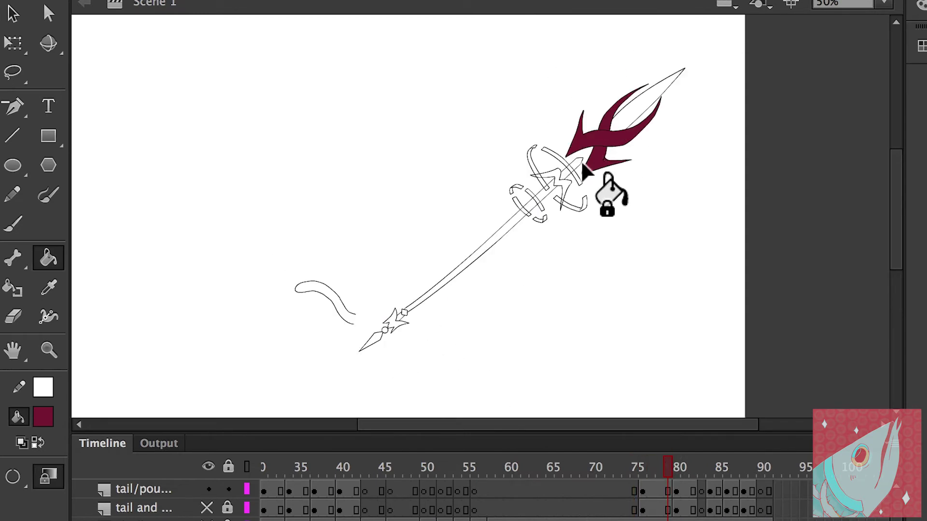
Fill the spear's crossed blades and shaft with dark red on frame 81.
{"action": "left_click", "coordinate": [683, 468]}
{"action": "key", "text": "ctrl+equal"}
{"action": "key", "text": "ctrl+equal"}
{"action": "scroll", "coordinate": [617, 196], "scroll_direction": "right", "scroll_amount": 5}
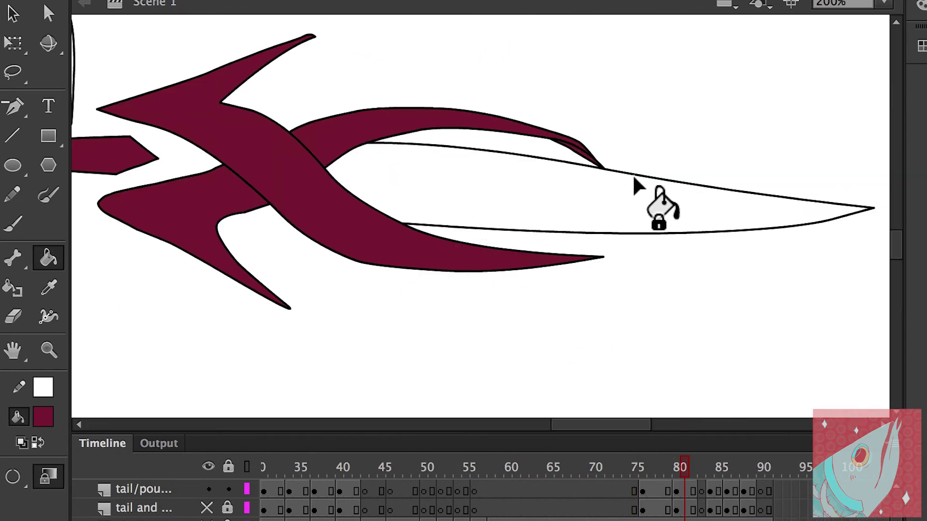
{"action": "scroll", "coordinate": [425, 176], "scroll_direction": "left", "scroll_amount": 8}
{"action": "left_click", "coordinate": [416, 156]}
Close the open spear blade outlines below the stage on frame 83 with black strokes and fill the blades with dark red.
{"action": "key", "text": "ctrl+minus"}
{"action": "key", "text": "ctrl+minus"}
{"action": "key", "text": "period"}
{"action": "key", "text": "period"}
{"action": "scroll", "coordinate": [569, 158], "scroll_direction": "up", "scroll_amount": 4}
{"action": "scroll", "coordinate": [440, 393], "scroll_direction": "down", "scroll_amount": 4}
{"action": "scroll", "coordinate": [431, 305], "scroll_direction": "up", "scroll_amount": 2}
{"action": "scroll", "coordinate": [338, 285], "scroll_direction": "down", "scroll_amount": 5}
{"action": "key", "text": "y"}
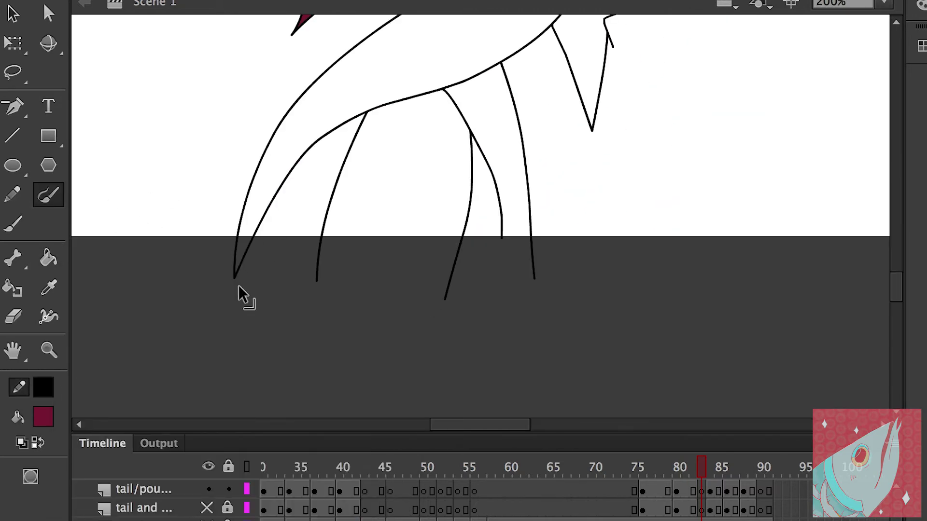
{"action": "key", "text": "k"}
{"action": "left_click", "coordinate": [362, 263]}
Fill the spear's crossed blades with dark red on the remaining frames up to frame 91.
{"action": "key", "text": "ctrl+minus"}
{"action": "key", "text": "ctrl+minus"}
{"action": "key", "text": "period"}
{"action": "left_click", "coordinate": [548, 145]}
{"action": "key", "text": "period"}
{"action": "left_click", "coordinate": [322, 118]}
{"action": "left_click", "coordinate": [762, 467]}
{"action": "key", "text": "ctrl+minus"}
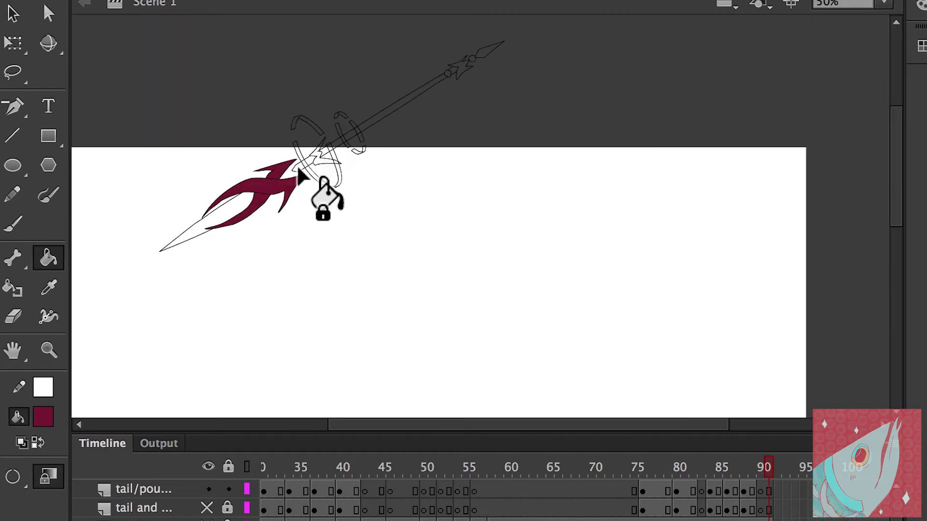
Return to the coloured reference pose on frame 57 and sample the off-white of the spear's tail point as the fill colour.
{"action": "left_click", "coordinate": [525, 467]}
{"action": "left_click_drag", "start_coordinate": [525, 468], "coordinate": [469, 468]}
{"action": "key", "text": "ctrl+equal"}
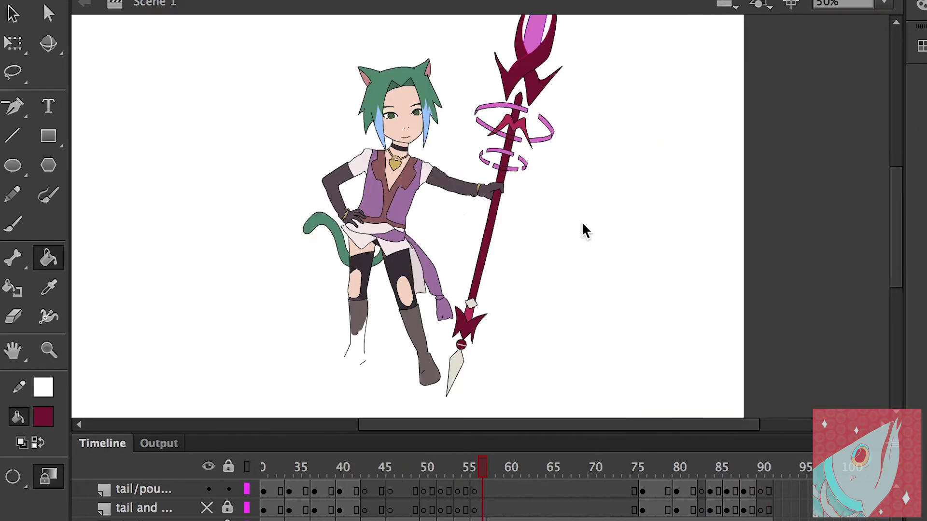
{"action": "key", "text": "ctrl+equal"}
{"action": "key", "text": "i"}
{"action": "left_click", "coordinate": [453, 304]}
Fill the diamond ornament on the spear's shaft with off-white from frame 4 through frame 13.
{"action": "key", "text": "ctrl+minus"}
{"action": "key", "text": "ctrl+minus"}
{"action": "left_click_drag", "start_coordinate": [668, 478], "coordinate": [289, 477]}
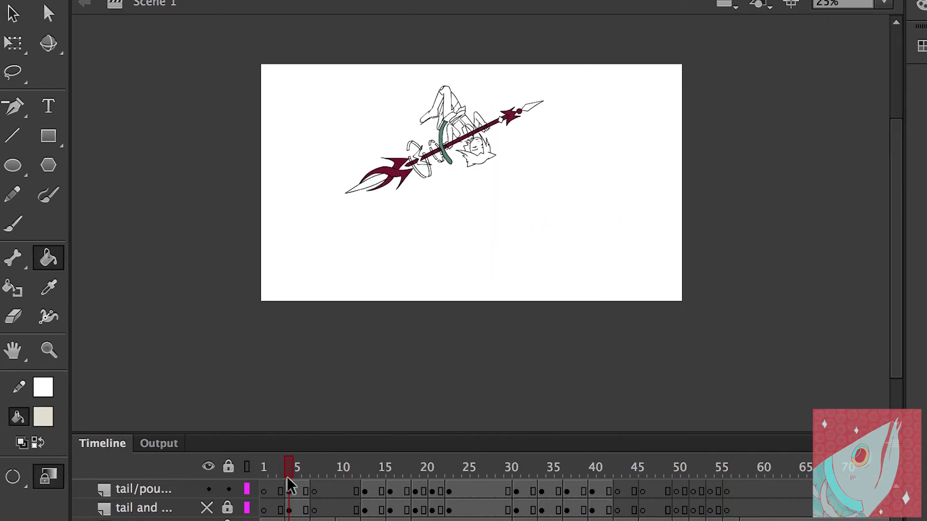
{"action": "key", "text": "ctrl+equal"}
{"action": "key", "text": "period"}
{"action": "key", "text": "period"}
{"action": "key", "text": "period"}
{"action": "key", "text": "period"}
{"action": "key", "text": "period"}
{"action": "key", "text": "period"}
{"action": "key", "text": "period"}
{"action": "key", "text": "period"}
{"action": "key", "text": "period"}
{"action": "key", "text": "period"}
{"action": "key", "text": "period"}
{"action": "key", "text": "period"}
{"action": "key", "text": "period"}
{"action": "key", "text": "period"}
{"action": "key", "text": "period"}
{"action": "key", "text": "period"}
{"action": "key", "text": "period"}
{"action": "key", "text": "period"}
{"action": "key", "text": "period"}
{"action": "key", "text": "period"}
{"action": "key", "text": "period"}
{"action": "key", "text": "period"}
{"action": "key", "text": "period"}
{"action": "key", "text": "period"}
{"action": "key", "text": "ctrl+equal"}
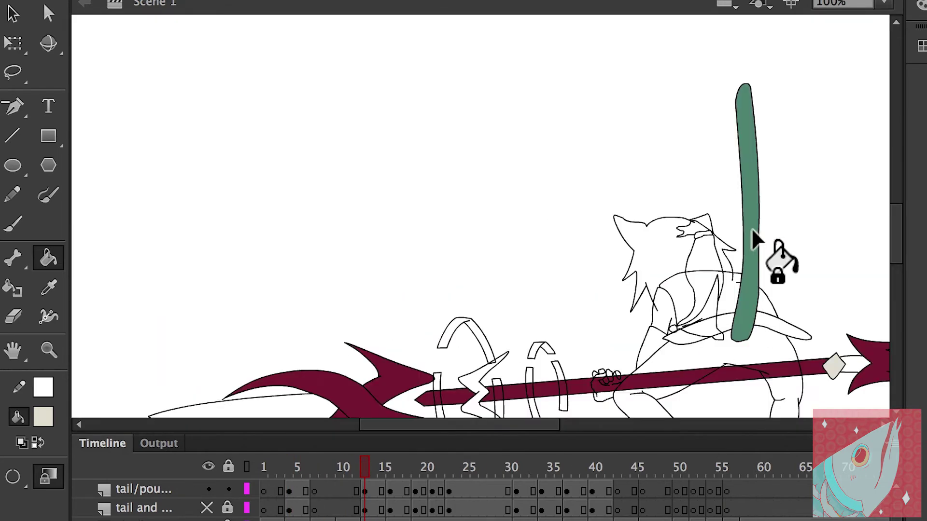
Continue filling the shaft's diamond ornament with off-white on the drawings up to frame 40.
{"action": "key", "text": "period"}
{"action": "key", "text": "period"}
{"action": "key", "text": "period"}
{"action": "key", "text": "period"}
{"action": "key", "text": "period"}
{"action": "key", "text": "period"}
{"action": "key", "text": "period"}
{"action": "key", "text": "period"}
{"action": "key", "text": "period"}
{"action": "key", "text": "period"}
{"action": "key", "text": "period"}
{"action": "key", "text": "period"}
{"action": "key", "text": "period"}
{"action": "key", "text": "period"}
{"action": "key", "text": "period"}
{"action": "key", "text": "period"}
{"action": "key", "text": "period"}
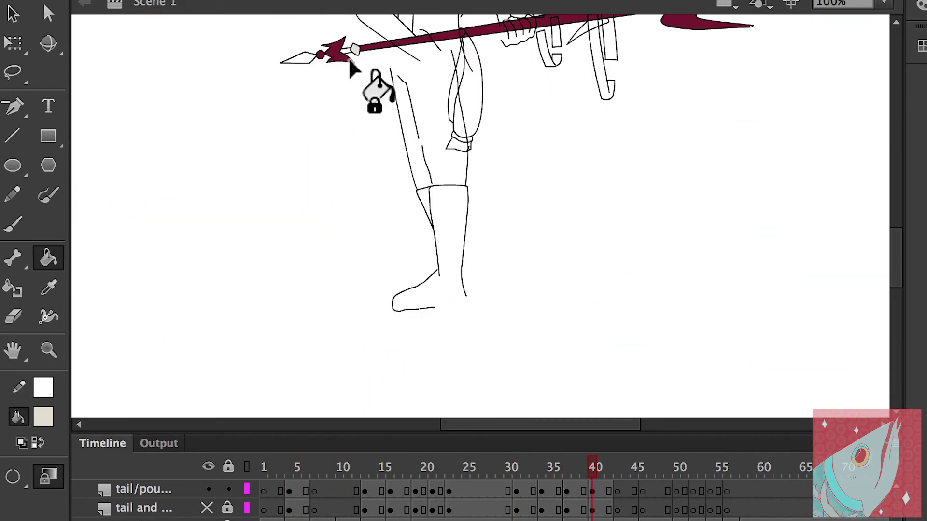
Fill the spear's diamond ornament and tail point with off-white on the frames after frame 40.
{"action": "key", "text": "period"}
{"action": "key", "text": "period"}
{"action": "key", "text": "period"}
{"action": "key", "text": "period"}
{"action": "key", "text": "period"}
{"action": "key", "text": "period"}
{"action": "key", "text": "period"}
{"action": "key", "text": "period"}
{"action": "key", "text": "period"}
{"action": "key", "text": "period"}
{"action": "key", "text": "period"}
{"action": "key", "text": "period"}
{"action": "key", "text": "period"}
{"action": "key", "text": "period"}
{"action": "key", "text": "period"}
{"action": "key", "text": "period"}
{"action": "key", "text": "period"}
{"action": "key", "text": "period"}
{"action": "key", "text": "period"}
{"action": "key", "text": "period"}
{"action": "scroll", "coordinate": [713, 352], "scroll_direction": "down", "scroll_amount": 3}
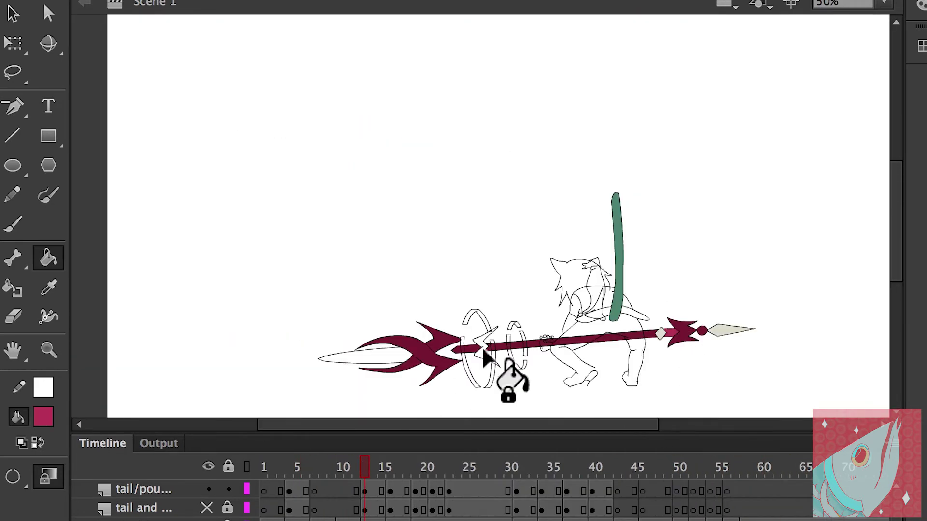
Fill the spear's zigzag ornament and the short shaft section beside the diamond with crimson pink on frames 13 through 89.
{"action": "key", "text": "ctrl+="}
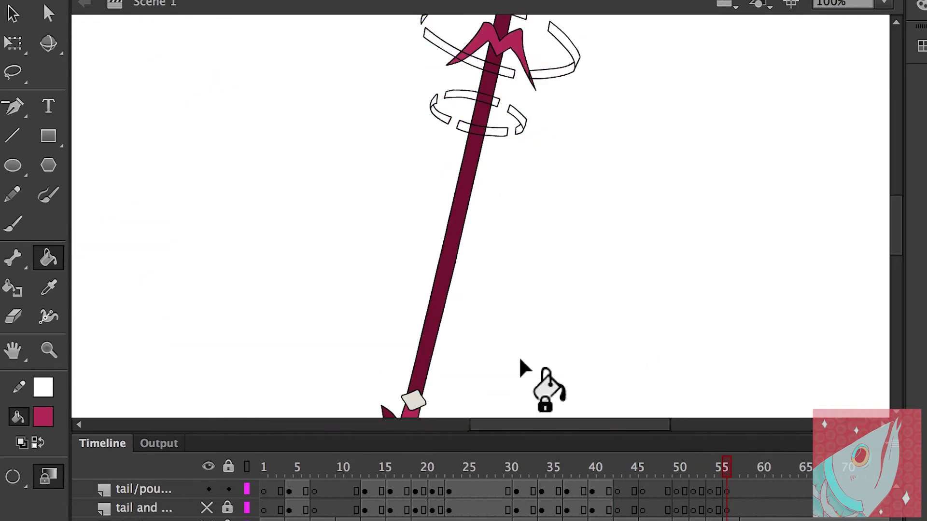
{"action": "left_click", "coordinate": [300, 469]}
{"action": "key", "text": "ctrl+minus"}
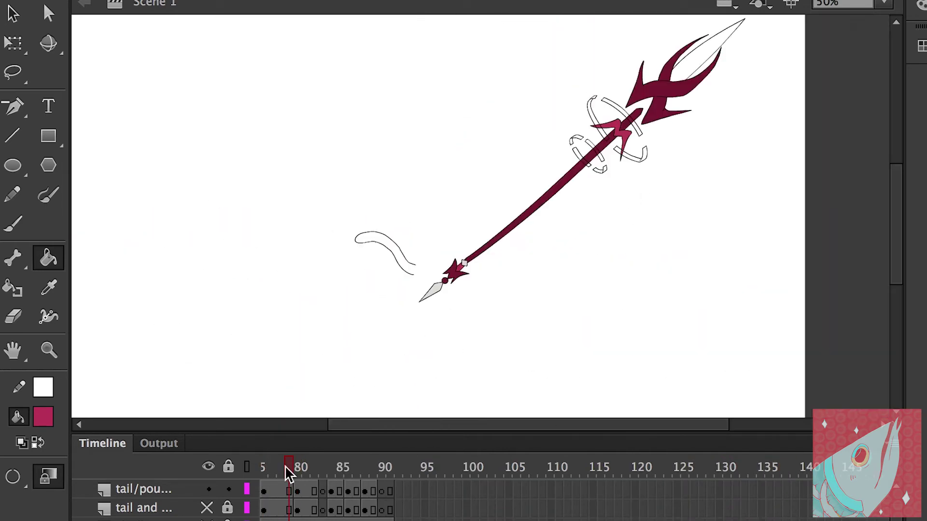
{"action": "scroll", "coordinate": [548, 296], "scroll_direction": "up", "scroll_amount": 3}
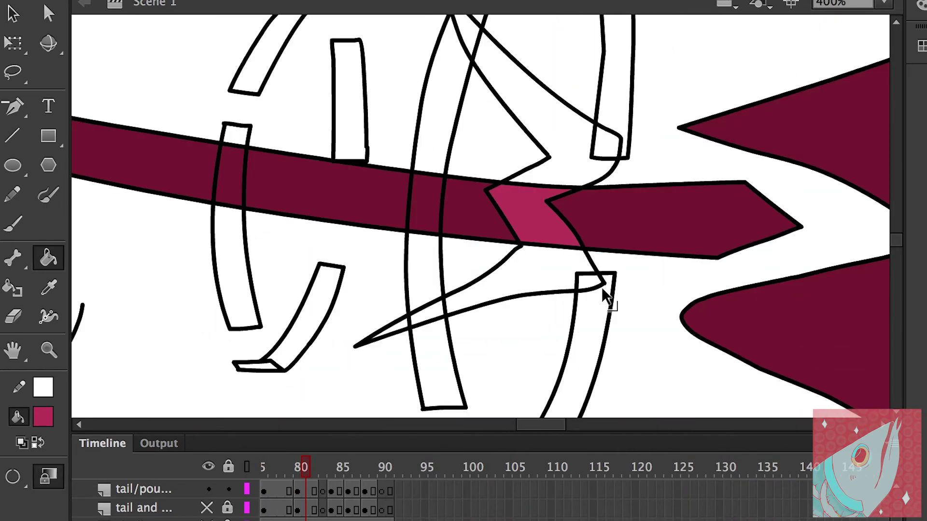
{"action": "key", "text": "ctrl+1"}
{"action": "key", "text": "Return"}
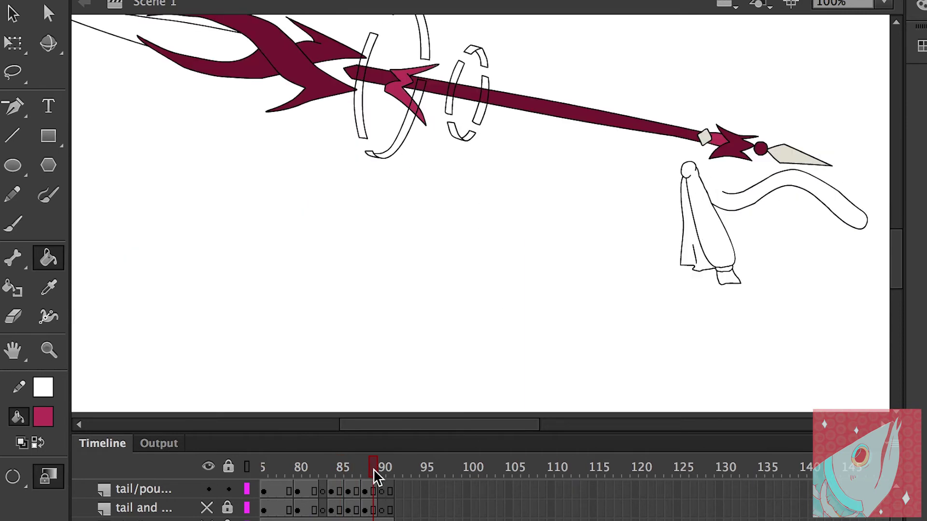
Fill the centre blade of the spearhead with orchid pink around frame 37.
{"action": "key", "text": "ctrl+minus"}
{"action": "key", "text": "ctrl+minus"}
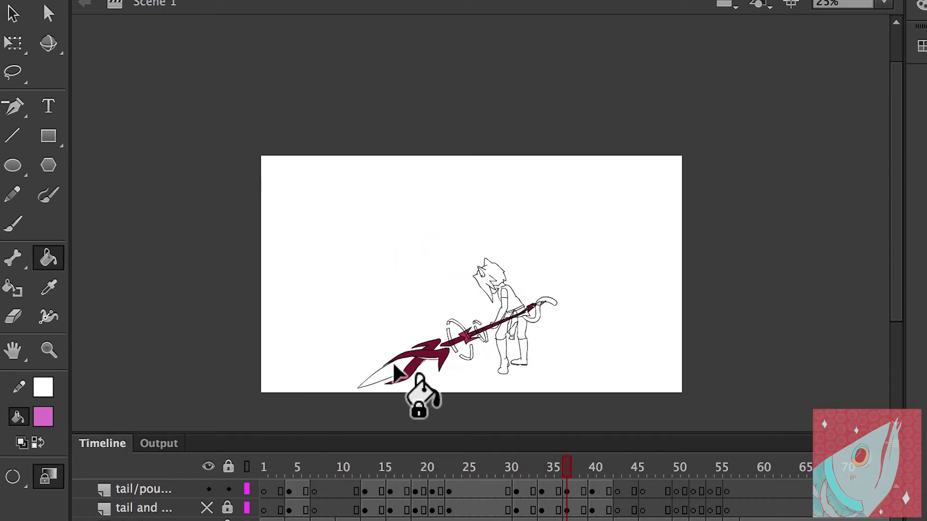
{"action": "key", "text": "ctrl+equal"}
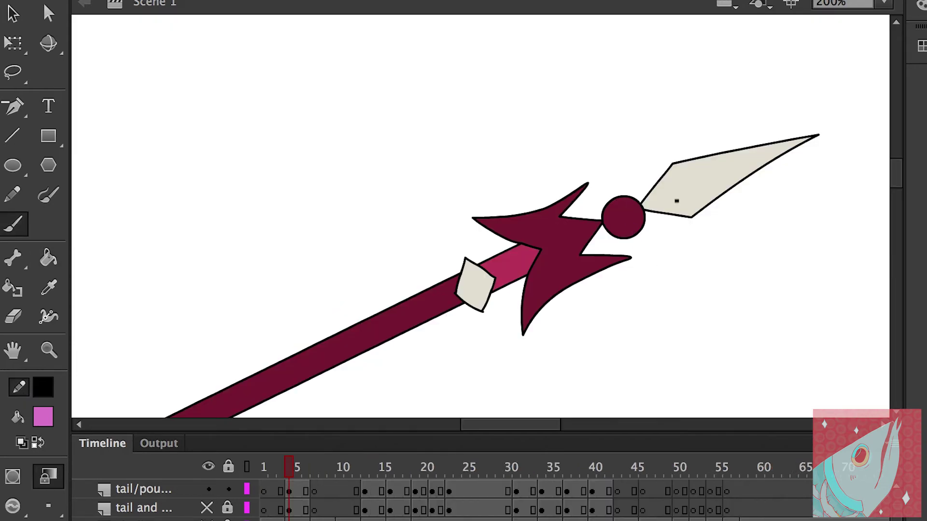
Brush an off-white stripe across the round bead near the spear's tail point, working from frame 4 through frame 11.
{"action": "left_click_drag", "start_coordinate": [616, 199], "coordinate": [633, 235]}
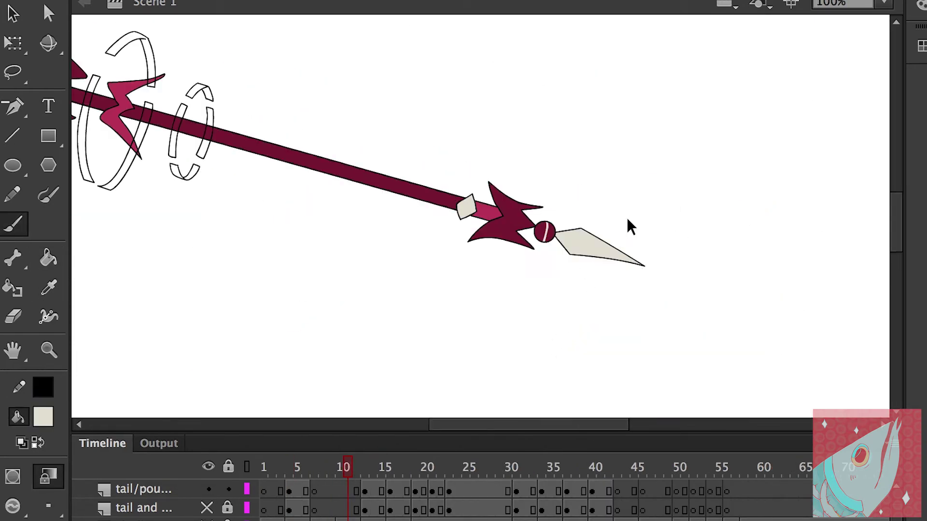
{"action": "left_click", "coordinate": [332, 473]}
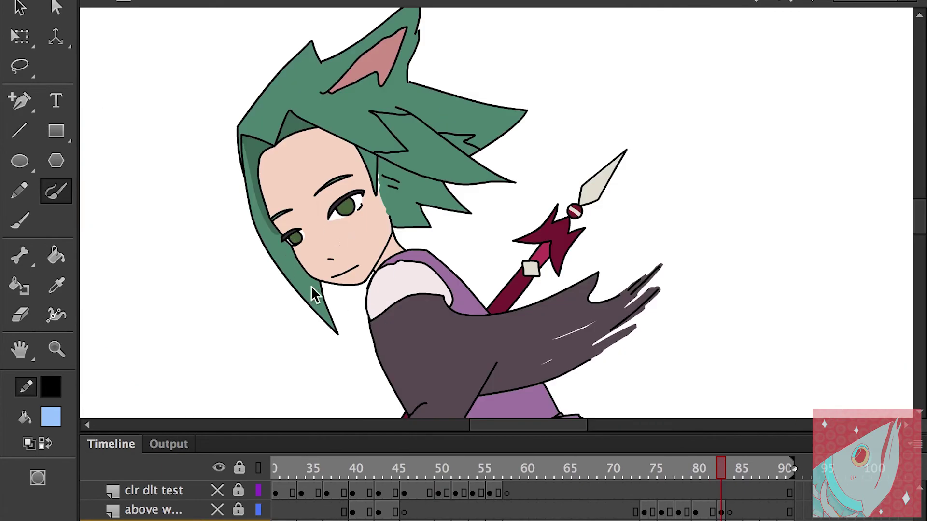
Outline the zigzag streak in the side hair on frame 84 with black brush strokes.
{"action": "left_click", "coordinate": [730, 469]}
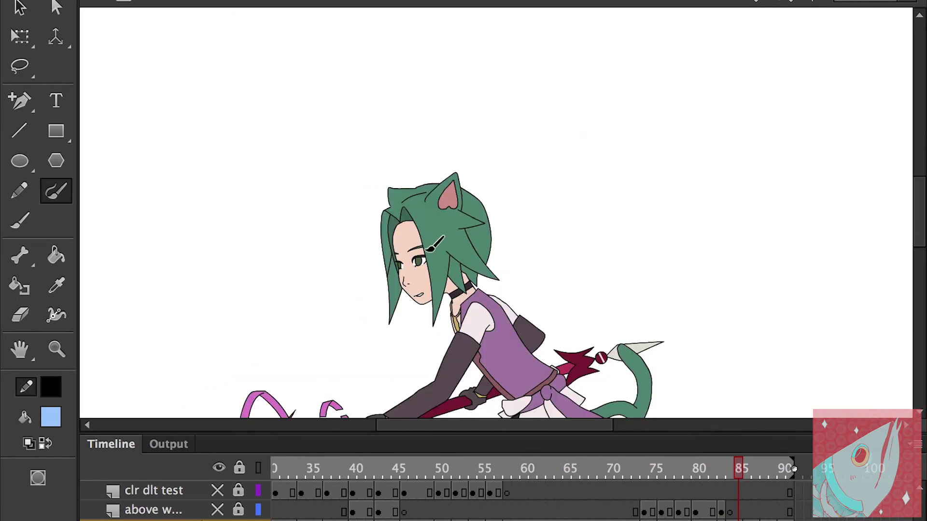
{"action": "left_click", "coordinate": [724, 488]}
{"action": "key", "text": "period"}
{"action": "key", "text": "period"}
{"action": "left_click", "coordinate": [732, 464]}
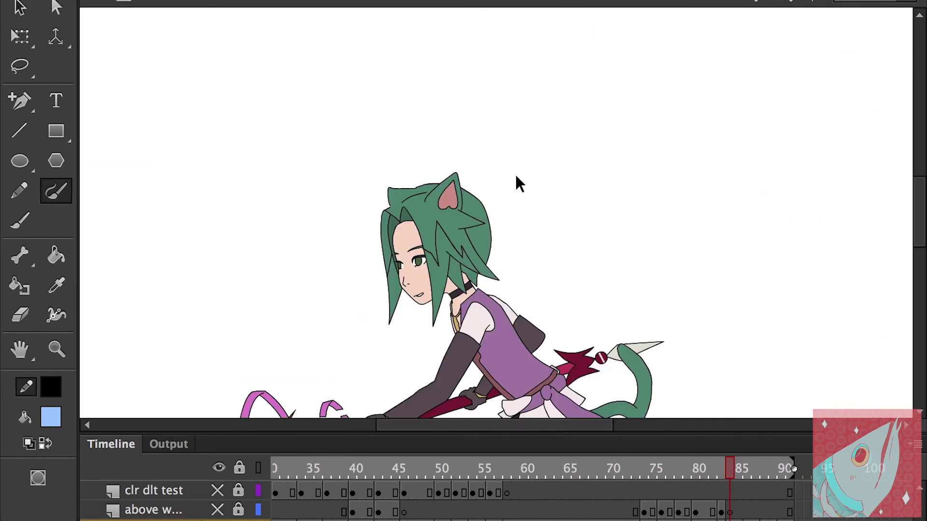
{"action": "key", "text": "period"}
Outline the zigzag streaks in the hair locks framing the face on frame 55 with black brush strokes.
{"action": "key", "text": "v"}
{"action": "left_click", "coordinate": [670, 466]}
{"action": "key", "text": "comma"}
{"action": "key", "text": "comma"}
{"action": "key", "text": "k"}
{"action": "key", "text": "ctrl+equal"}
{"action": "key", "text": "ctrl+minus"}
{"action": "key", "text": "b"}
{"action": "mouse_move", "coordinate": [654, 468]}
{"action": "left_mouse_down"}
{"action": "mouse_move", "coordinate": [463, 475]}
{"action": "mouse_move", "coordinate": [492, 477]}
{"action": "mouse_move", "coordinate": [472, 470]}
{"action": "mouse_move", "coordinate": [481, 470]}
{"action": "left_mouse_up"}
{"action": "key", "text": "ctrl+equal"}
{"action": "key", "text": "ctrl+equal"}
{"action": "key", "text": "ctrl+minus"}
{"action": "key", "text": "ctrl+minus"}
{"action": "left_click_drag", "start_coordinate": [627, 145], "coordinate": [671, 214]}
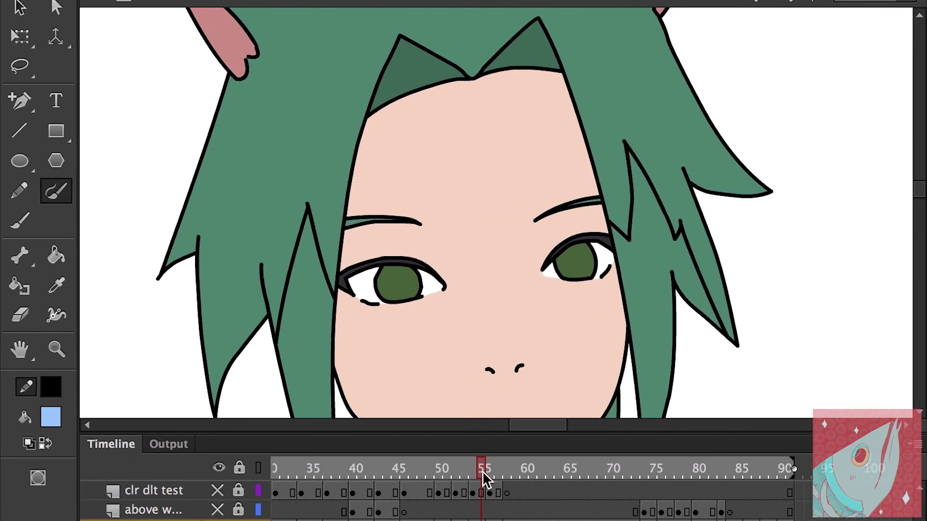
Outline the zigzag streaks in the hair locks beside the face on frame 53 with black brush strokes.
{"action": "key", "text": "ctrl+minus"}
{"action": "key", "text": "comma"}
{"action": "key", "text": "comma"}
{"action": "key", "text": "period"}
{"action": "key", "text": "period"}
{"action": "key", "text": "comma"}
{"action": "key", "text": "comma"}
{"action": "key", "text": "ctrl+equal"}
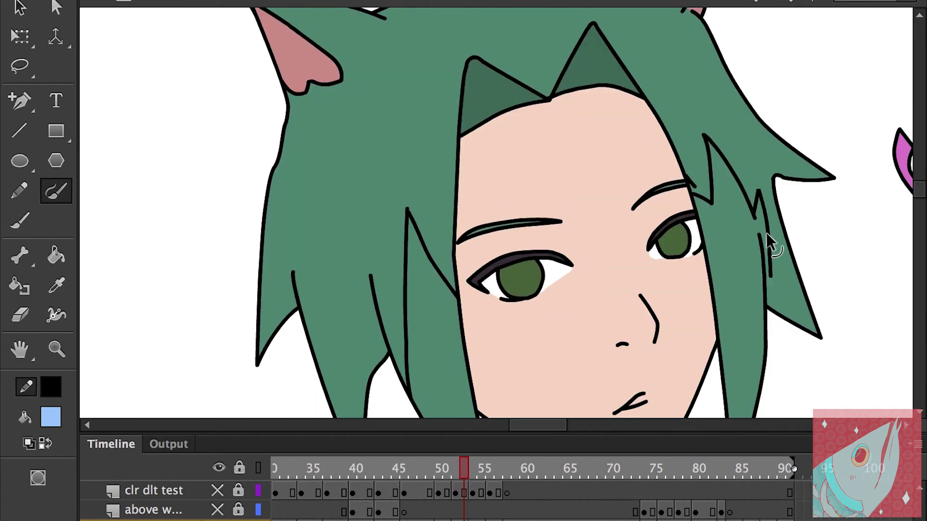
Brush black zigzag streak outlines into the hair locks on both sides of the face for the drawing on frames 50–51.
{"action": "key", "text": "ctrl+minus"}
{"action": "key", "text": "comma"}
{"action": "key", "text": "comma"}
{"action": "key", "text": "comma"}
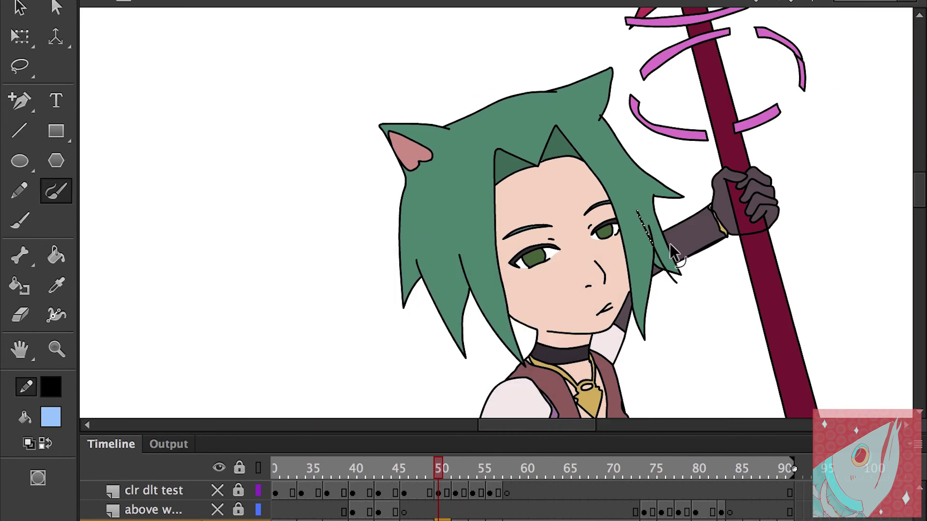
{"action": "key", "text": "ctrl+equal"}
{"action": "key", "text": "ctrl+minus"}
{"action": "mouse_move", "coordinate": [446, 468]}
{"action": "left_mouse_down"}
{"action": "mouse_move", "coordinate": [704, 452]}
{"action": "mouse_move", "coordinate": [447, 458]}
{"action": "left_mouse_up"}
{"action": "key", "text": "ctrl+equal"}
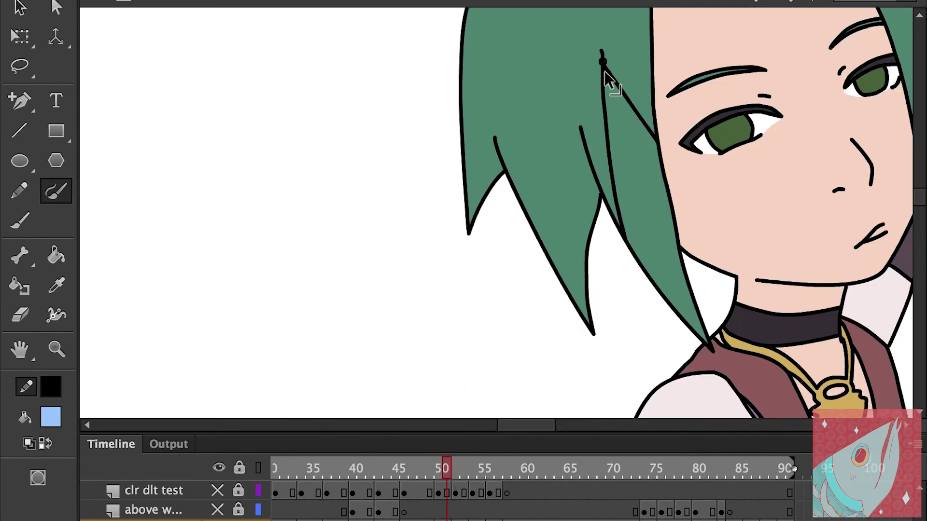
{"action": "scroll", "coordinate": [475, 193], "scroll_direction": "right", "scroll_amount": 10}
{"action": "scroll", "coordinate": [475, 193], "scroll_direction": "up", "scroll_amount": 4}
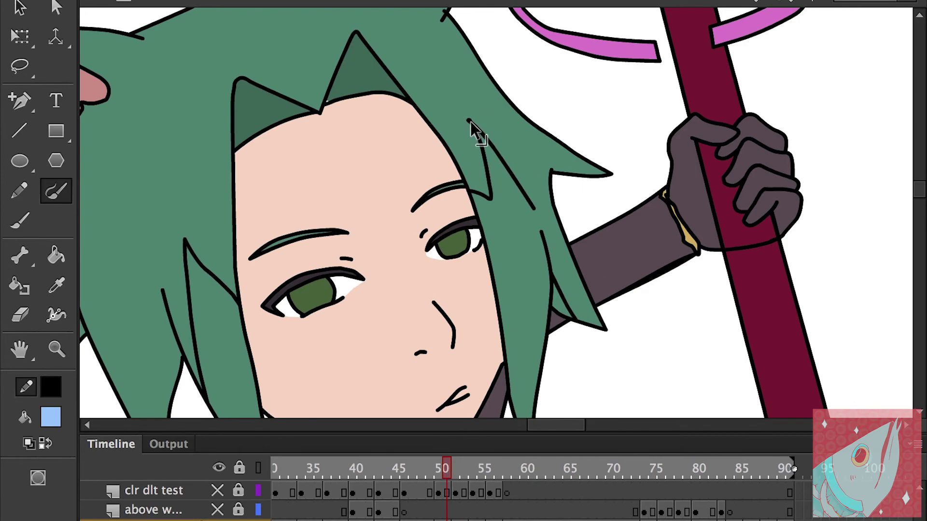
Outline the zigzag streaks in the hair locks framing the closed-eyed face on frame 49 with black brush strokes.
{"action": "key", "text": "ctrl+minus"}
{"action": "mouse_move", "coordinate": [446, 467]}
{"action": "left_mouse_down"}
{"action": "mouse_move", "coordinate": [459, 469]}
{"action": "mouse_move", "coordinate": [430, 470]}
{"action": "left_mouse_up"}
{"action": "key", "text": "ctrl+equal"}
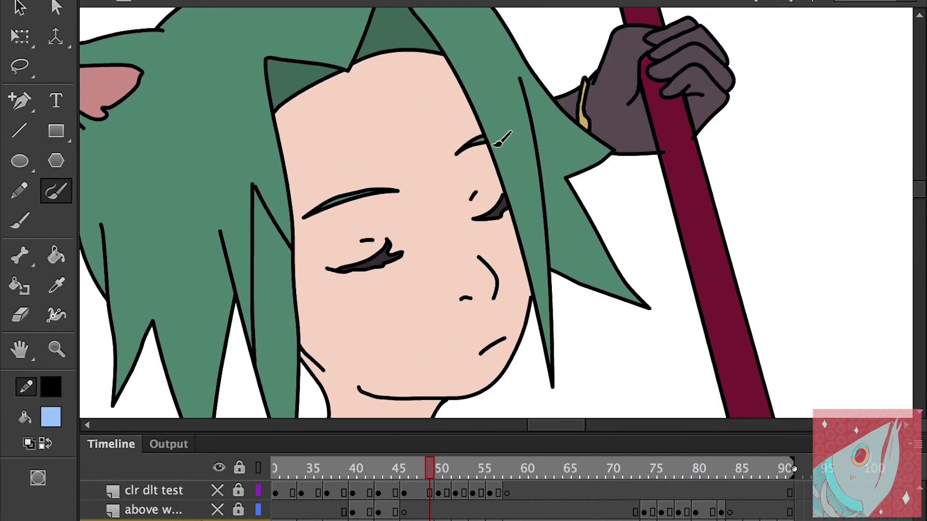
{"action": "left_click_drag", "start_coordinate": [496, 140], "coordinate": [477, 51]}
{"action": "left_click_drag", "start_coordinate": [438, 470], "coordinate": [421, 471]}
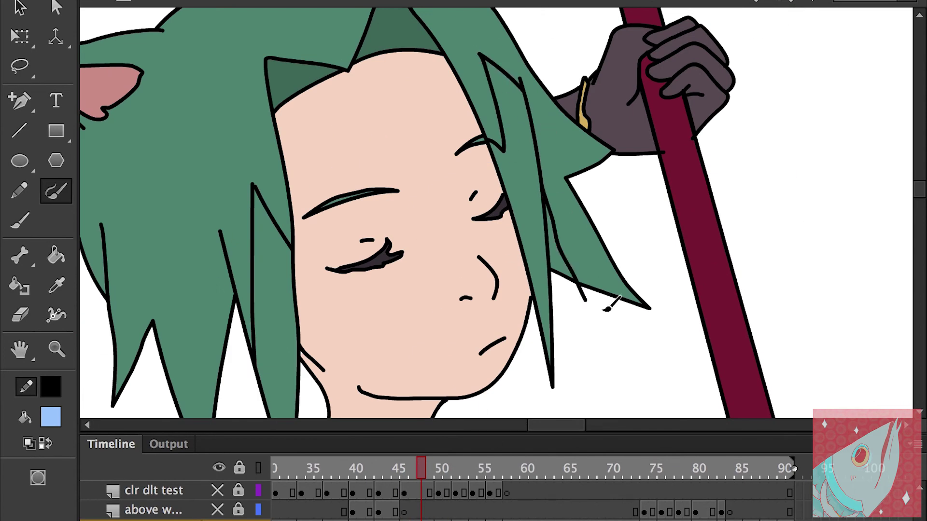
Outline the zigzag streaks in the face-framing locks for the drawing on frames 44–45, comparing them with the pose on frame 54.
{"action": "key", "text": "comma"}
{"action": "key", "text": "comma"}
{"action": "key", "text": "comma"}
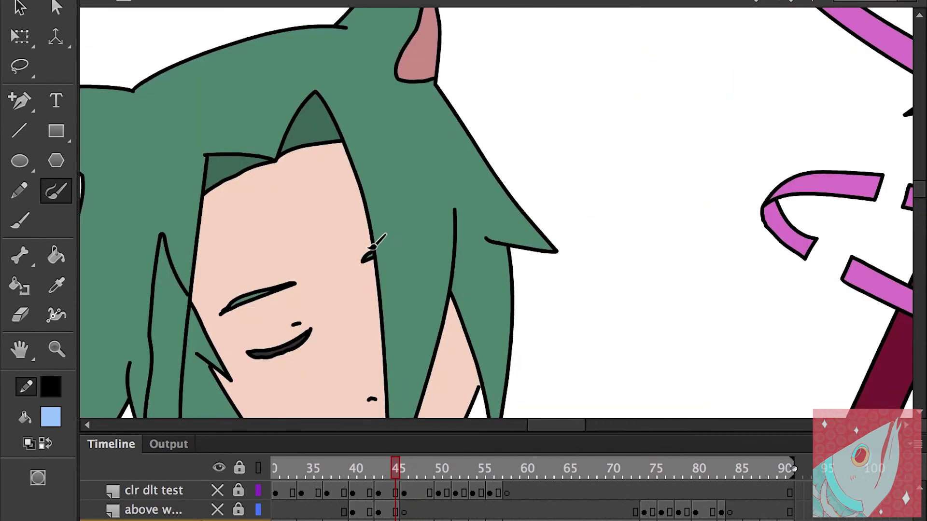
{"action": "left_click_drag", "start_coordinate": [382, 240], "coordinate": [375, 354]}
{"action": "key", "text": "ctrl+minus"}
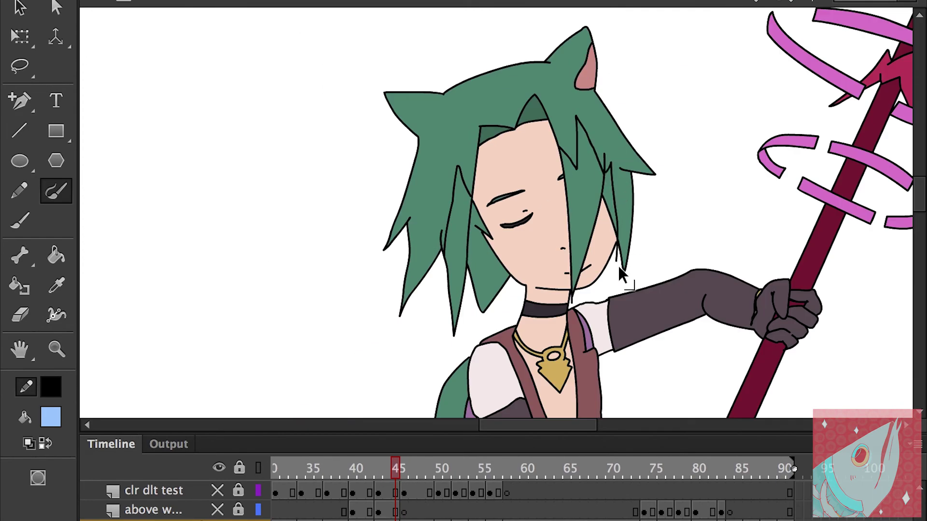
{"action": "left_click", "coordinate": [362, 488]}
{"action": "key", "text": "Return"}
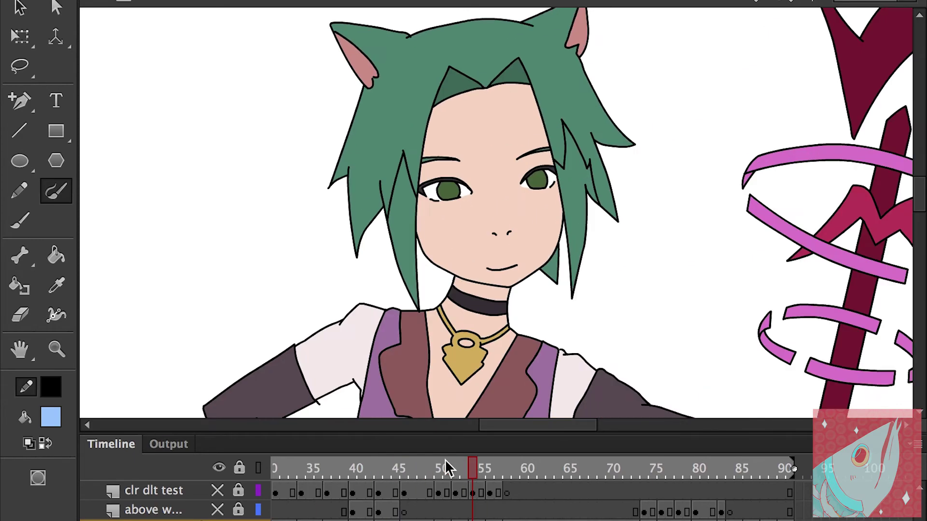
{"action": "key", "text": "ctrl+equal"}
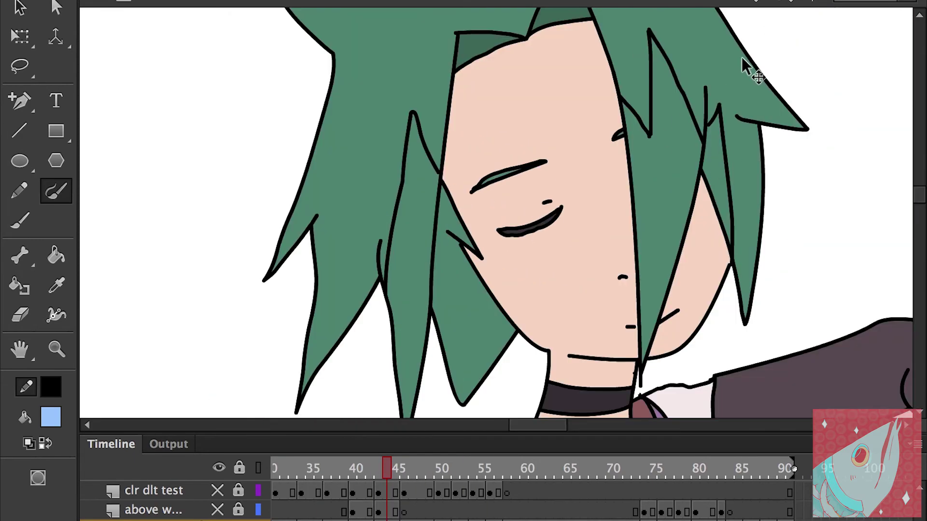
Outline the zigzag streaks in the side hair on frames 41 and 39 with black brush strokes.
{"action": "key", "text": "ctrl+minus"}
{"action": "left_click", "coordinate": [361, 488]}
{"action": "key", "text": "ctrl+equal"}
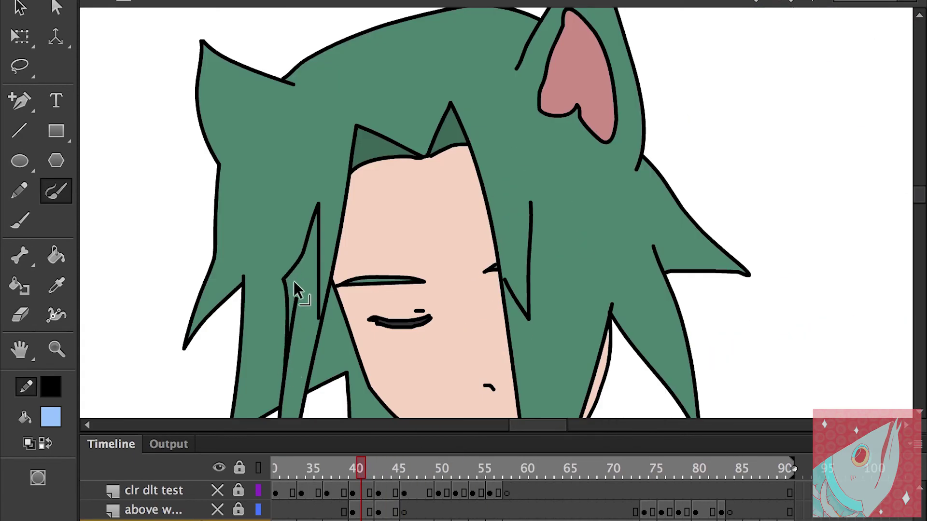
{"action": "key", "text": "ctrl+minus"}
{"action": "mouse_move", "coordinate": [362, 466]}
{"action": "left_mouse_down"}
{"action": "mouse_move", "coordinate": [385, 466]}
{"action": "mouse_move", "coordinate": [356, 462]}
{"action": "left_mouse_up"}
{"action": "key", "text": "ctrl+equal"}
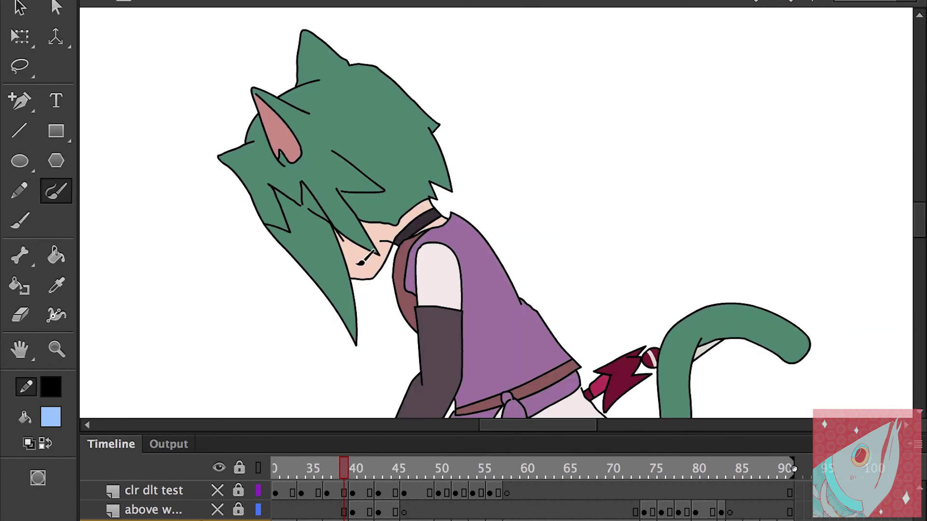
{"action": "key", "text": "ctrl+equal"}
{"action": "key", "text": "ctrl+minus"}
{"action": "key", "text": "ctrl+equal"}
{"action": "key", "text": "ctrl+minus"}
Outline the zigzag streaks in the side hair of the crouching character on frames 36 and 33.
{"action": "left_click", "coordinate": [317, 468]}
{"action": "left_click", "coordinate": [325, 468]}
{"action": "left_click", "coordinate": [317, 469]}
{"action": "key", "text": "ctrl+equal"}
{"action": "key", "text": "ctrl+minus"}
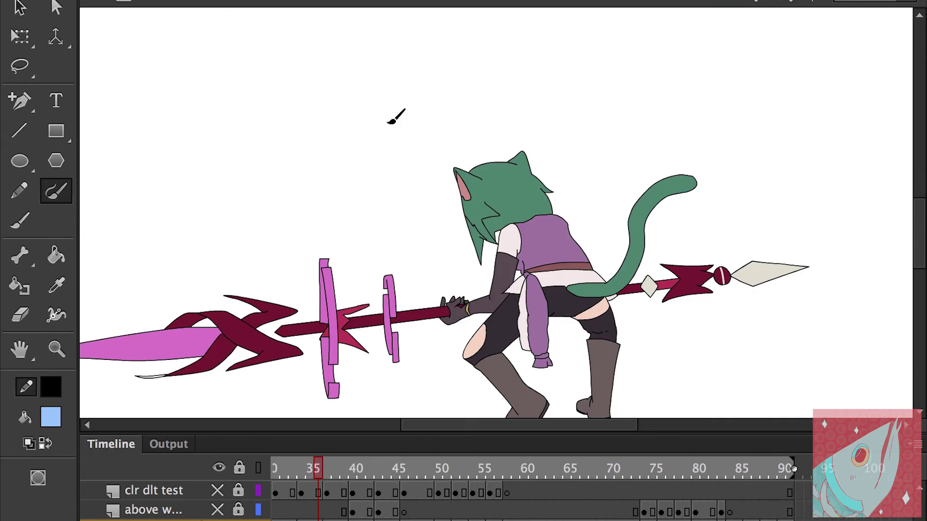
{"action": "left_click", "coordinate": [293, 467]}
{"action": "key", "text": "ctrl+equal"}
{"action": "key", "text": "ctrl+minus"}
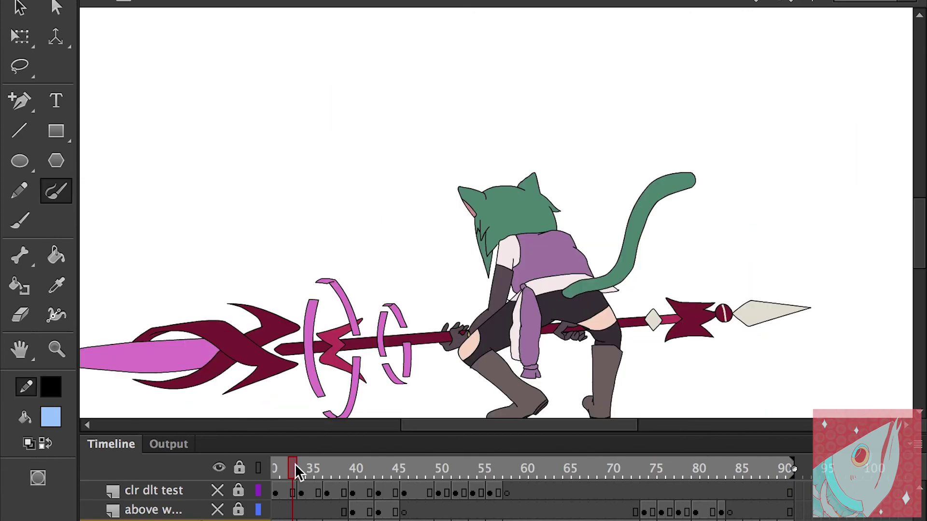
Outline the thin streak in the hanging hair lock beside the shoulder on frames 29 and 18.
{"action": "left_click_drag", "start_coordinate": [300, 467], "coordinate": [515, 467]}
{"action": "key", "text": "ctrl+equal"}
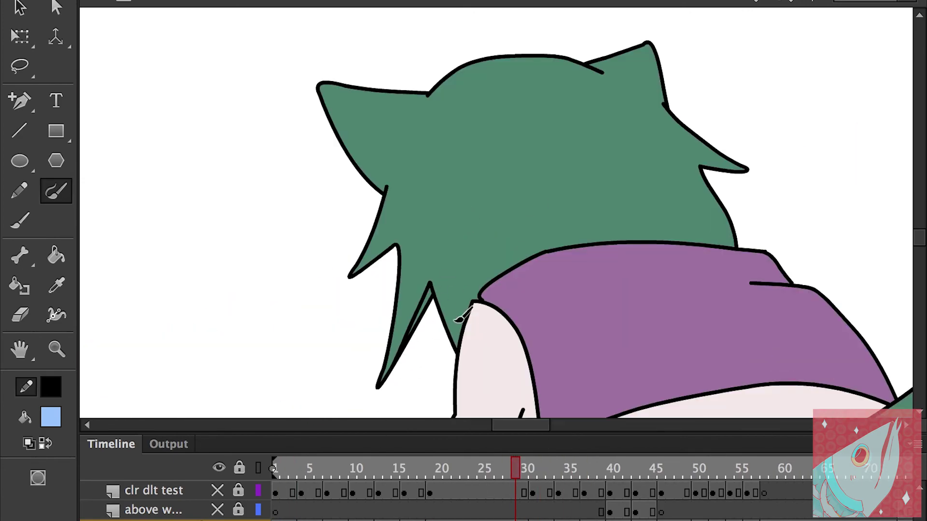
{"action": "key", "text": "ctrl+minus"}
{"action": "left_click", "coordinate": [421, 467]}
{"action": "key", "text": "ctrl+equal"}
{"action": "scroll", "coordinate": [461, 289], "scroll_direction": "down", "scroll_amount": 3}
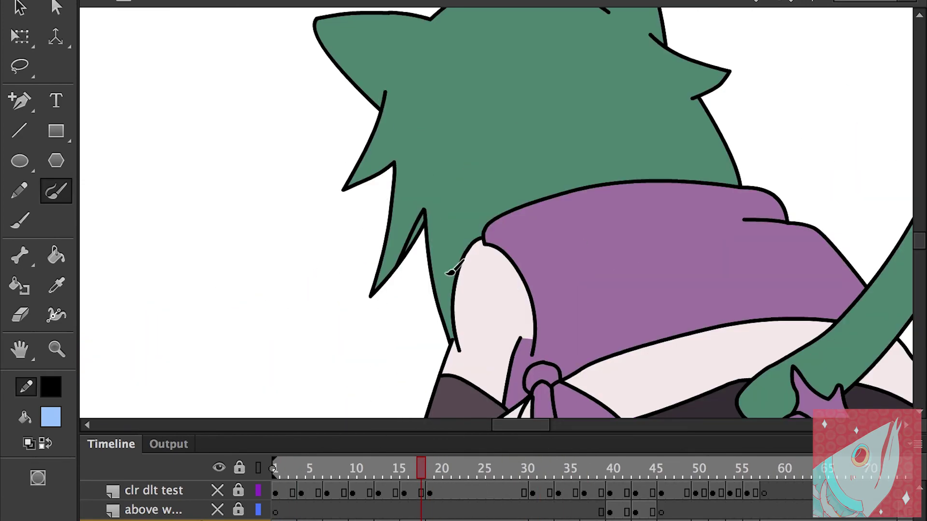
Outline the narrow streak along the inner edge of the hanging hair lock on frame 15 in black.
{"action": "key", "text": "ctrl+minus"}
{"action": "key", "text": "comma"}
{"action": "key", "text": "comma"}
{"action": "key", "text": "comma"}
{"action": "key", "text": "ctrl+equal"}
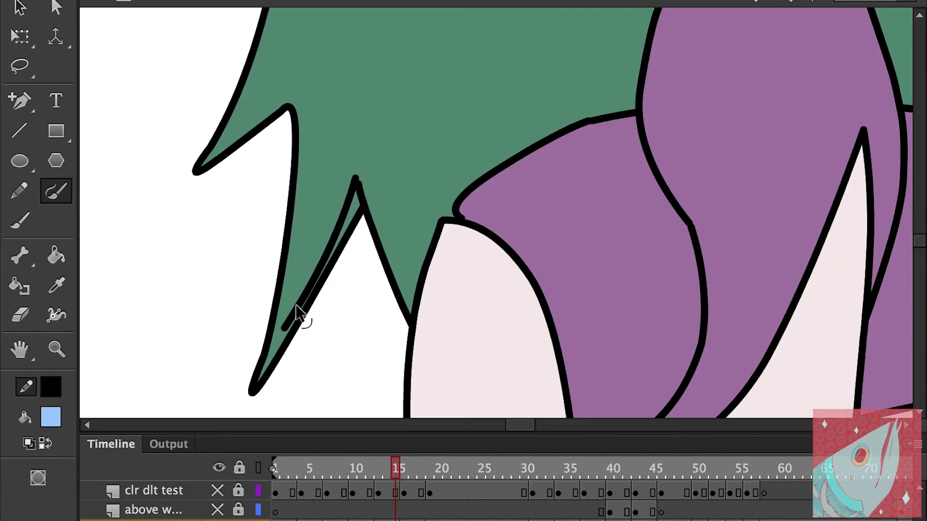
Brush black streak lines into the hair locks hanging below the raised arm on frame 11.
{"action": "key", "text": "ctrl+minus"}
{"action": "key", "text": "comma"}
{"action": "key", "text": "comma"}
{"action": "key", "text": "comma"}
{"action": "key", "text": "comma"}
{"action": "key", "text": "comma"}
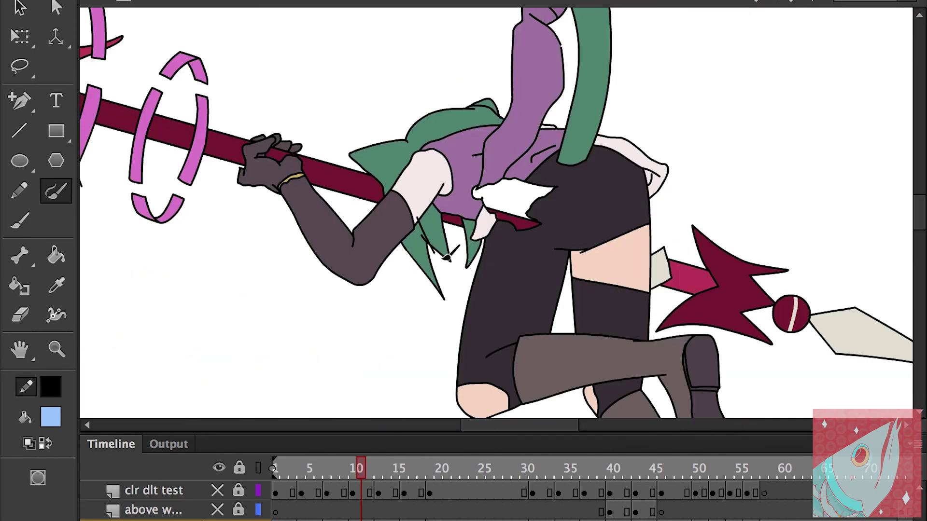
Outline the zigzag streaks in the upside-down character's face-framing locks on frame 8 with black brush strokes.
{"action": "key", "text": "comma"}
{"action": "key", "text": "comma"}
{"action": "key", "text": "comma"}
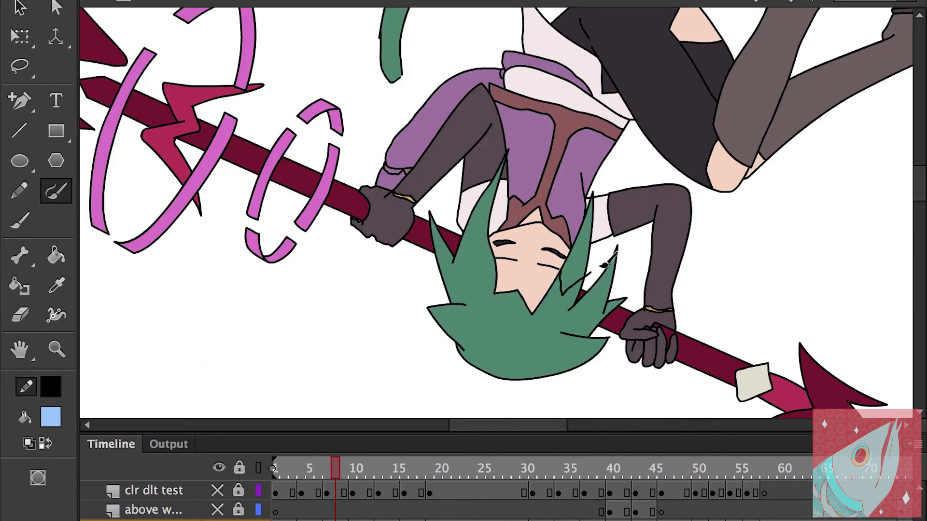
{"action": "key", "text": "ctrl+equal"}
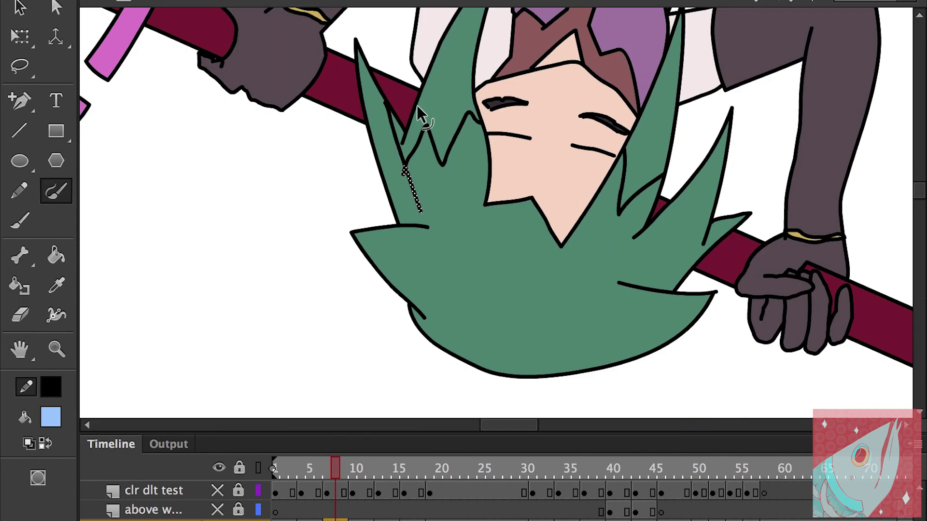
Erase the green hair in the gap between the streak points on frame 8 and sample the hair's green as fill colour.
{"action": "key", "text": "ctrl+equal"}
{"action": "key", "text": "e"}
{"action": "left_click_drag", "start_coordinate": [352, 43], "coordinate": [314, 110]}
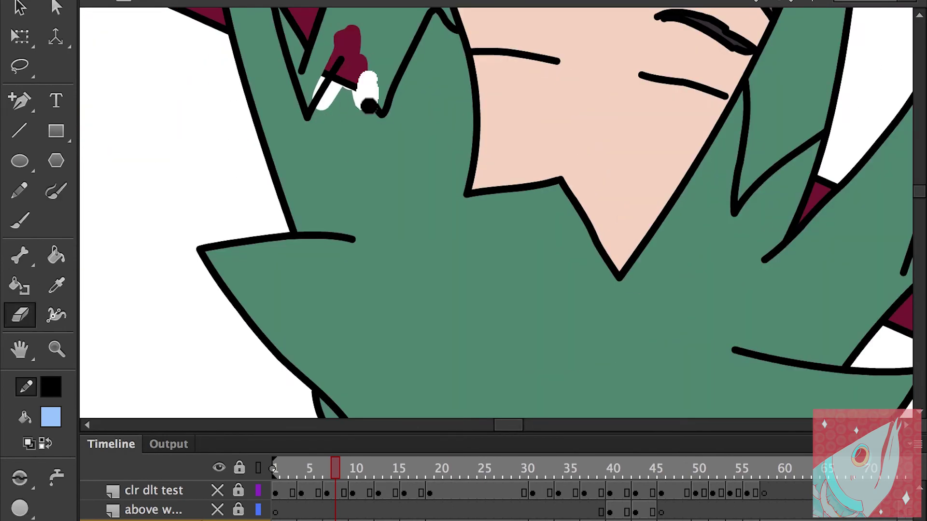
{"action": "key", "text": "i"}
{"action": "left_click", "coordinate": [466, 116]}
Outline the zigzag streaks in the upside-down character's hair on frame 6 with black brush strokes.
{"action": "key", "text": "comma"}
{"action": "key", "text": "comma"}
{"action": "key", "text": "ctrl+minus"}
{"action": "key", "text": "ctrl+minus"}
{"action": "key", "text": "b"}
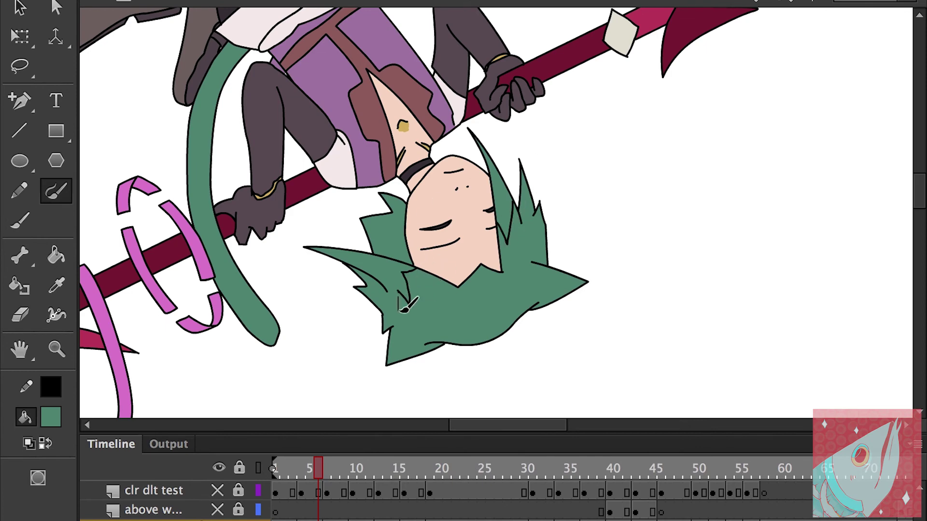
Outline the zigzag streak in the side hair of the upward-facing head on frame 3.
{"action": "key", "text": "comma"}
{"action": "key", "text": "comma"}
{"action": "key", "text": "comma"}
{"action": "left_click_drag", "start_coordinate": [436, 208], "coordinate": [508, 158]}
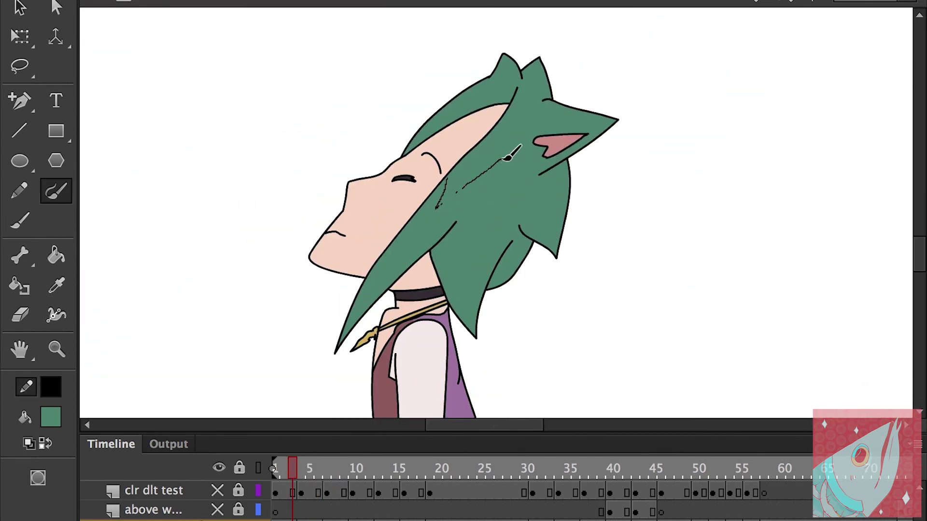
Save the file and fill the outlined hair streaks with light blue from frame 75 onward using the Paint Bucket.
{"action": "key", "text": "ctrl+minus"}
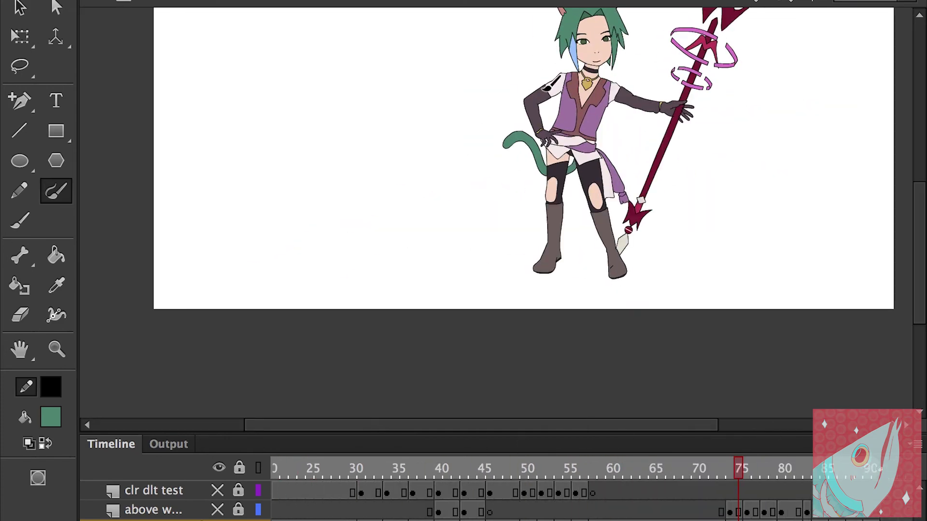
{"action": "key", "text": "ctrl+s"}
{"action": "key", "text": "k"}
{"action": "key", "text": "ctrl+equal"}
{"action": "key", "text": "k"}
{"action": "key", "text": "period"}
{"action": "key", "text": "period"}
{"action": "key", "text": "period"}
{"action": "key", "text": "period"}
{"action": "key", "text": "period"}
{"action": "key", "text": "period"}
{"action": "key", "text": "period"}
{"action": "key", "text": "period"}
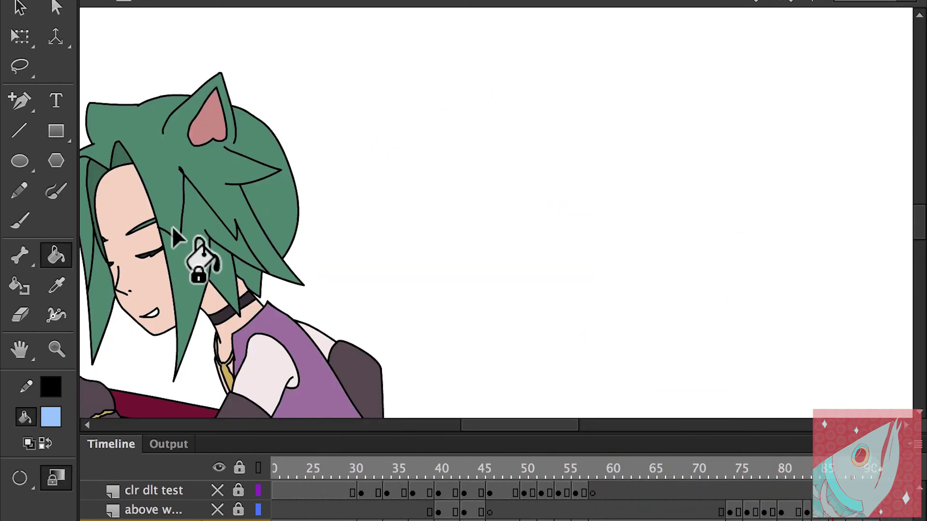
Fill the outlined hair streaks with light blue frame by frame, from frame 4 up to frame 36.
{"action": "key", "text": "ctrl+minus"}
{"action": "key", "text": "ctrl+minus"}
{"action": "left_click", "coordinate": [304, 468]}
{"action": "key", "text": "ctrl+equal"}
{"action": "key", "text": "ctrl+equal"}
{"action": "key", "text": "ctrl+equal"}
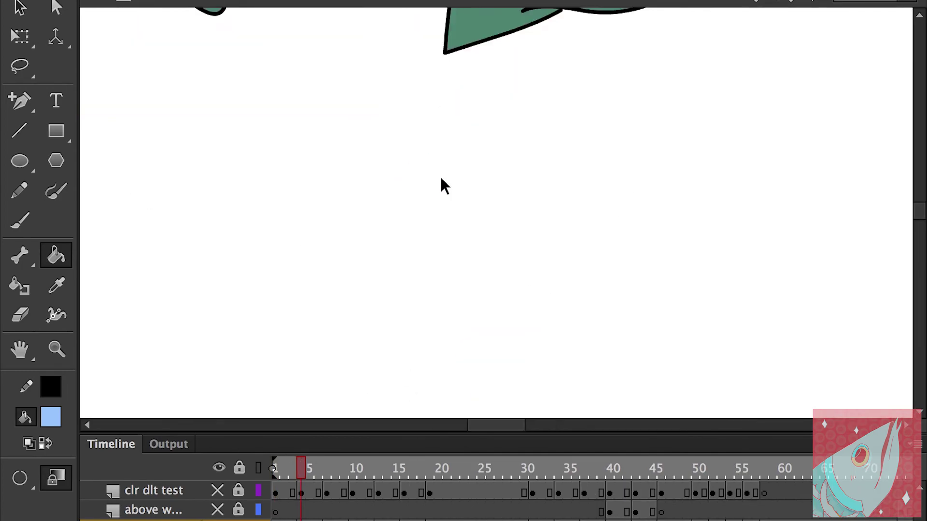
{"action": "key", "text": "period"}
{"action": "key", "text": "period"}
{"action": "key", "text": "period"}
{"action": "key", "text": "period"}
{"action": "key", "text": "period"}
{"action": "key", "text": "period"}
{"action": "key", "text": "period"}
{"action": "key", "text": "period"}
{"action": "key", "text": "period"}
{"action": "key", "text": "period"}
{"action": "key", "text": "period"}
{"action": "key", "text": "period"}
{"action": "key", "text": "period"}
{"action": "key", "text": "period"}
{"action": "key", "text": "period"}
{"action": "key", "text": "period"}
{"action": "key", "text": "period"}
{"action": "key", "text": "period"}
{"action": "key", "text": "period"}
{"action": "key", "text": "period"}
{"action": "key", "text": "period"}
{"action": "key", "text": "period"}
{"action": "key", "text": "period"}
{"action": "key", "text": "period"}
{"action": "key", "text": "period"}
{"action": "key", "text": "period"}
{"action": "key", "text": "period"}
{"action": "key", "text": "period"}
{"action": "key", "text": "period"}
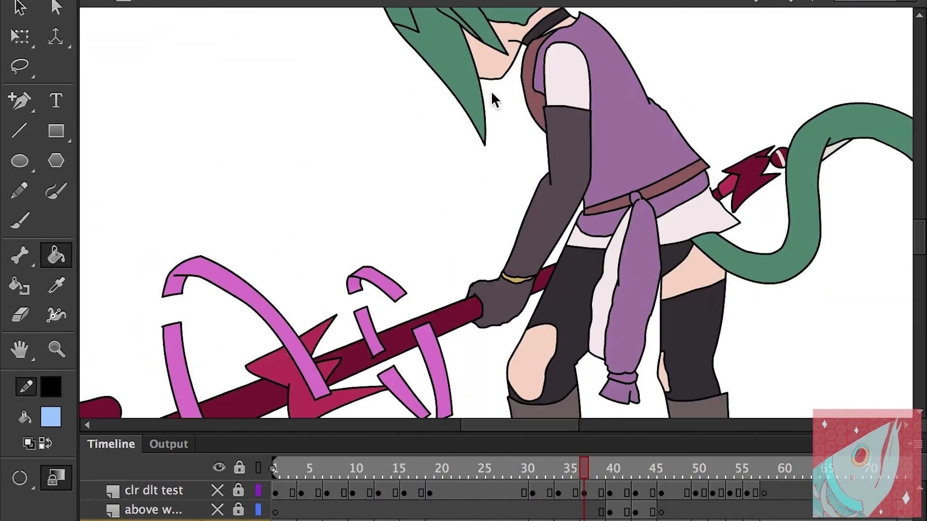
Fill the outlined hair streaks with light blue frame by frame, from frame 37 through frame 57.
{"action": "key", "text": "period"}
{"action": "key", "text": "period"}
{"action": "key", "text": "period"}
{"action": "left_click", "coordinate": [656, 289]}
{"action": "key", "text": "period"}
{"action": "key", "text": "period"}
{"action": "key", "text": "period"}
{"action": "key", "text": "period"}
{"action": "key", "text": "period"}
{"action": "key", "text": "period"}
{"action": "key", "text": "period"}
{"action": "key", "text": "period"}
{"action": "key", "text": "period"}
{"action": "key", "text": "period"}
{"action": "key", "text": "period"}
{"action": "key", "text": "period"}
{"action": "key", "text": "period"}
{"action": "key", "text": "period"}
{"action": "key", "text": "period"}
{"action": "key", "text": "period"}
{"action": "key", "text": "period"}
{"action": "key", "text": "period"}
{"action": "key", "text": "period"}
{"action": "key", "text": "period"}
{"action": "key", "text": "period"}
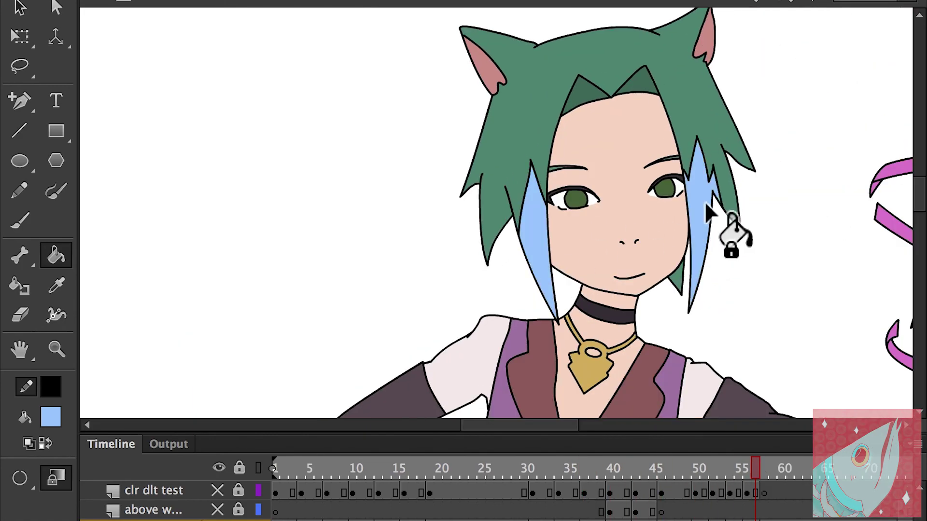
Delete the black guide lines around the light blue hair streaks on frames 1 through 5.
{"action": "key", "text": "shift+comma"}
{"action": "key", "text": "v"}
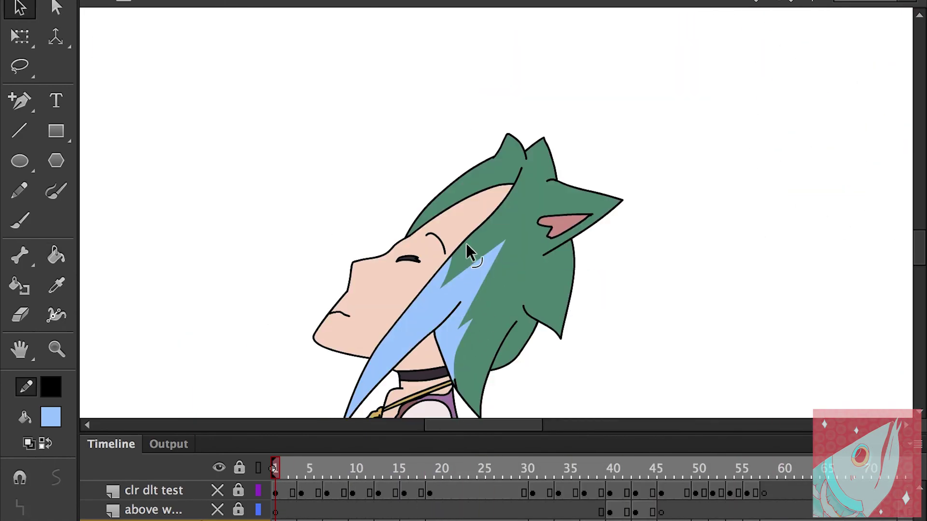
{"action": "key", "text": "period"}
{"action": "key", "text": "period"}
{"action": "key", "text": "period"}
{"action": "key", "text": "period"}
{"action": "key", "text": "ctrl+equal"}
{"action": "left_click", "coordinate": [523, 194]}
{"action": "key", "text": "Delete"}
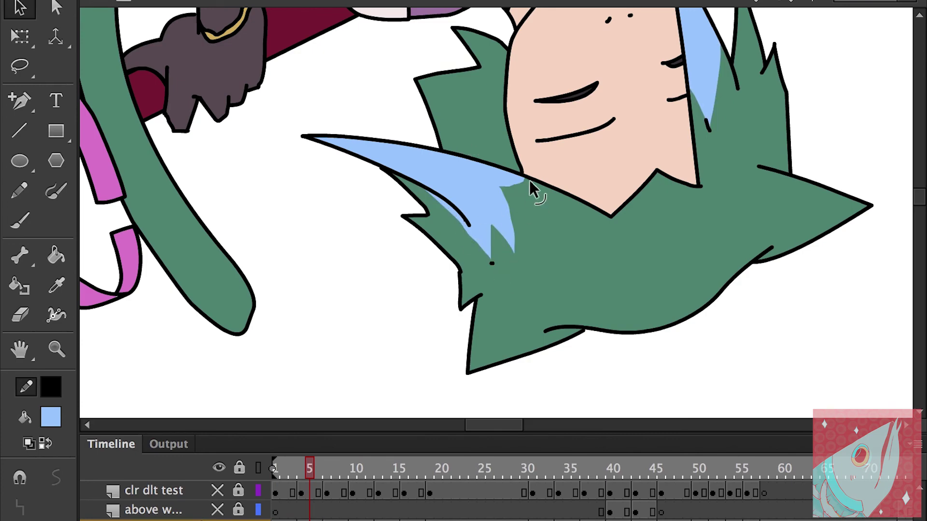
Delete the black guide lines of the light blue hair streaks on frames 7 and 10.
{"action": "key", "text": "period"}
{"action": "key", "text": "period"}
{"action": "left_click", "coordinate": [494, 153]}
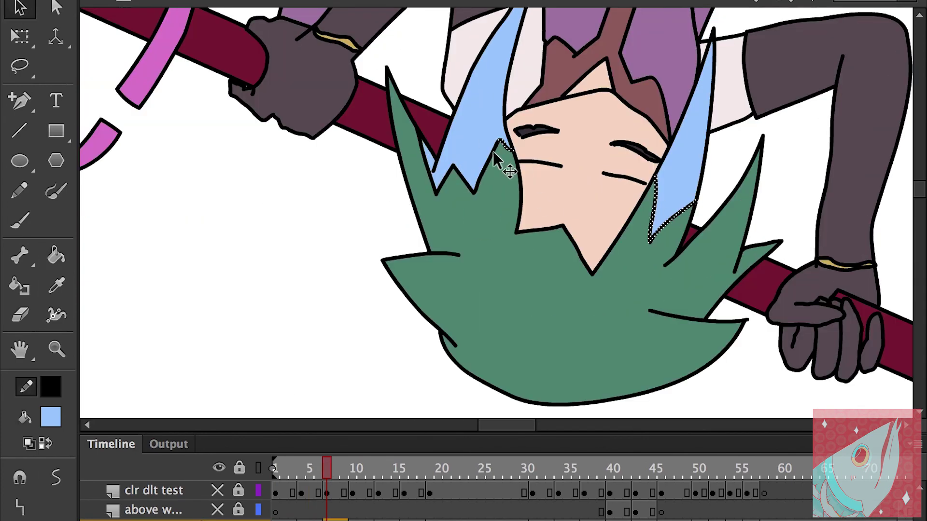
{"action": "left_click", "coordinate": [351, 468]}
{"action": "key", "text": "ctrl+equal"}
{"action": "key", "text": "k"}
{"action": "key", "text": "v"}
{"action": "key", "text": "ctrl+minus"}
Remove the black guide lines along the thin light blue streaks from frame 14 to frame 16.
{"action": "key", "text": "period"}
{"action": "key", "text": "period"}
{"action": "key", "text": "period"}
{"action": "key", "text": "period"}
{"action": "key", "text": "ctrl+equal"}
{"action": "key", "text": "ctrl+equal"}
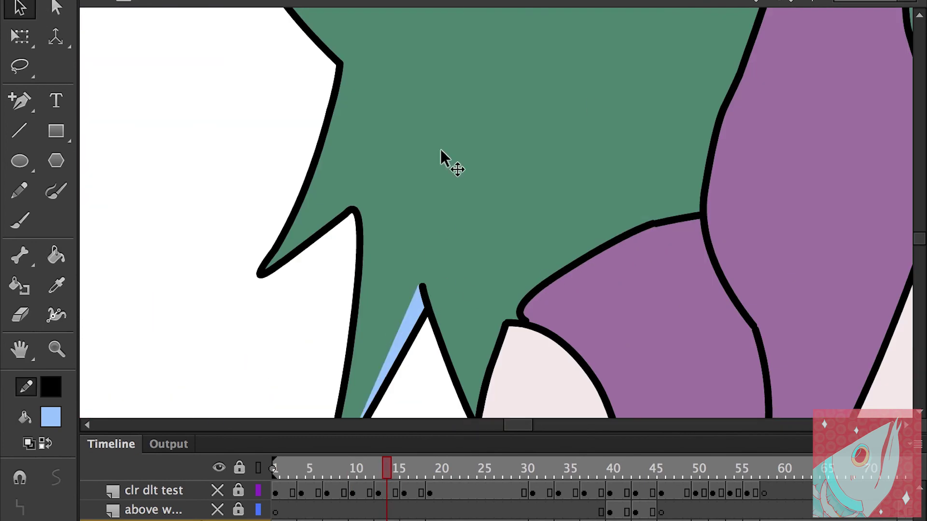
{"action": "key", "text": "period"}
{"action": "key", "text": "ctrl+minus"}
{"action": "key", "text": "ctrl+minus"}
{"action": "left_click", "coordinate": [431, 310]}
{"action": "key", "text": "ctrl+equal"}
{"action": "key", "text": "ctrl+equal"}
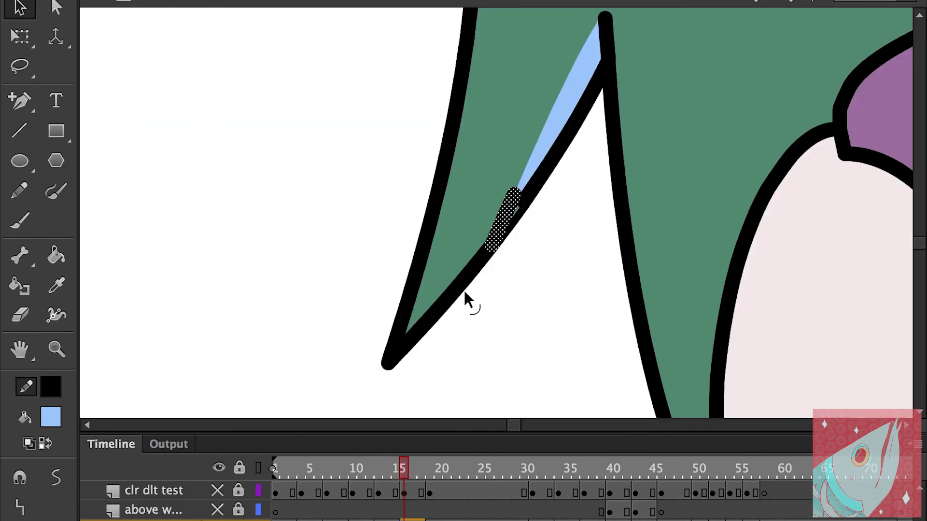
Clear the black guide lines around the hair streaks of the crouching figure from frame 32 onward.
{"action": "key", "text": "ctrl+minus"}
{"action": "key", "text": "ctrl+minus"}
{"action": "key", "text": "period"}
{"action": "key", "text": "period"}
{"action": "key", "text": "period"}
{"action": "key", "text": "period"}
{"action": "key", "text": "period"}
{"action": "key", "text": "period"}
{"action": "key", "text": "period"}
{"action": "key", "text": "period"}
{"action": "key", "text": "period"}
{"action": "key", "text": "period"}
{"action": "key", "text": "period"}
{"action": "key", "text": "period"}
{"action": "key", "text": "period"}
{"action": "key", "text": "period"}
{"action": "key", "text": "period"}
{"action": "key", "text": "period"}
{"action": "key", "text": "period"}
{"action": "key", "text": "period"}
{"action": "key", "text": "period"}
{"action": "key", "text": "period"}
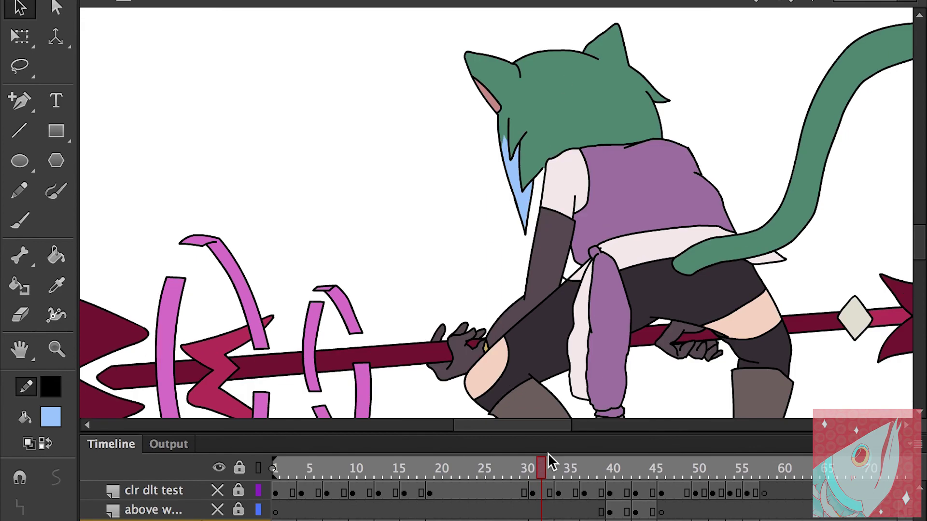
{"action": "key", "text": "ctrl+equal"}
{"action": "key", "text": "ctrl+equal"}
{"action": "key", "text": "ctrl+minus"}
{"action": "key", "text": "ctrl+minus"}
{"action": "key", "text": "period"}
{"action": "key", "text": "period"}
{"action": "key", "text": "period"}
{"action": "left_click", "coordinate": [477, 43]}
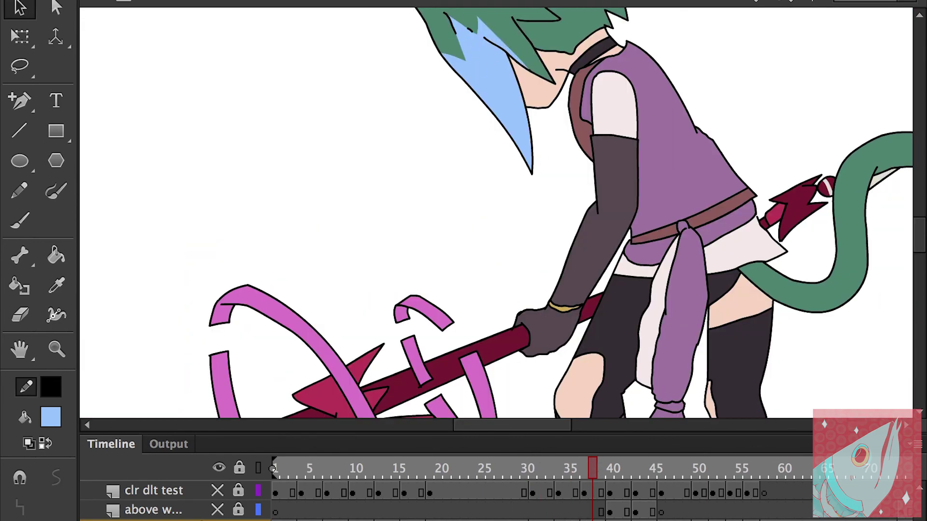
Remove the zigzag guide lines around the light blue hair streaks on frames 38 and 40.
{"action": "key", "text": "ctrl+equal"}
{"action": "key", "text": "ctrl+equal"}
{"action": "key", "text": "ctrl+minus"}
{"action": "key", "text": "ctrl+minus"}
{"action": "key", "text": "period"}
{"action": "key", "text": "period"}
{"action": "key", "text": "ctrl+equal"}
{"action": "key", "text": "ctrl+equal"}
{"action": "left_click", "coordinate": [478, 229]}
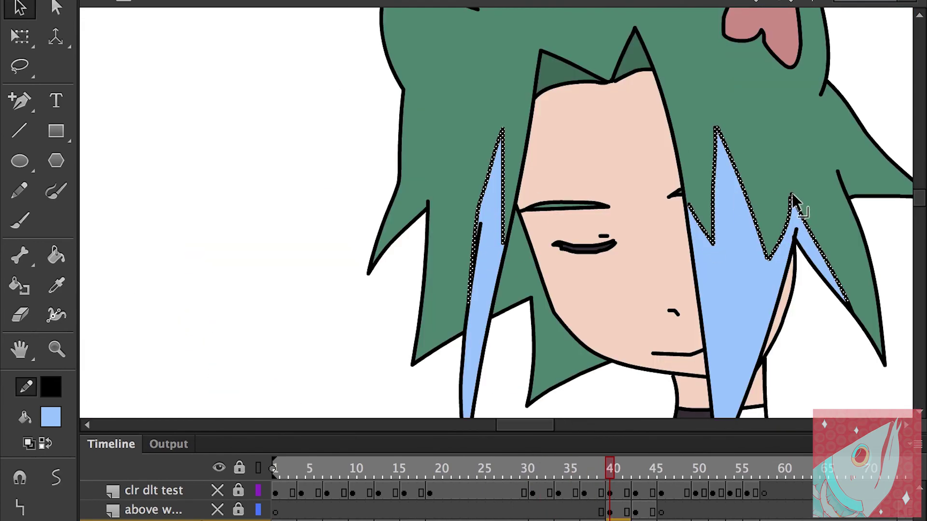
Select and delete the guide lines around the light blue side streaks on frame 44.
{"action": "key", "text": "ctrl+minus"}
{"action": "key", "text": "ctrl+minus"}
{"action": "key", "text": "period"}
{"action": "key", "text": "period"}
{"action": "key", "text": "period"}
{"action": "key", "text": "period"}
{"action": "key", "text": "ctrl+equal"}
{"action": "left_click", "coordinate": [593, 94]}
{"action": "key", "text": "ctrl+equal"}
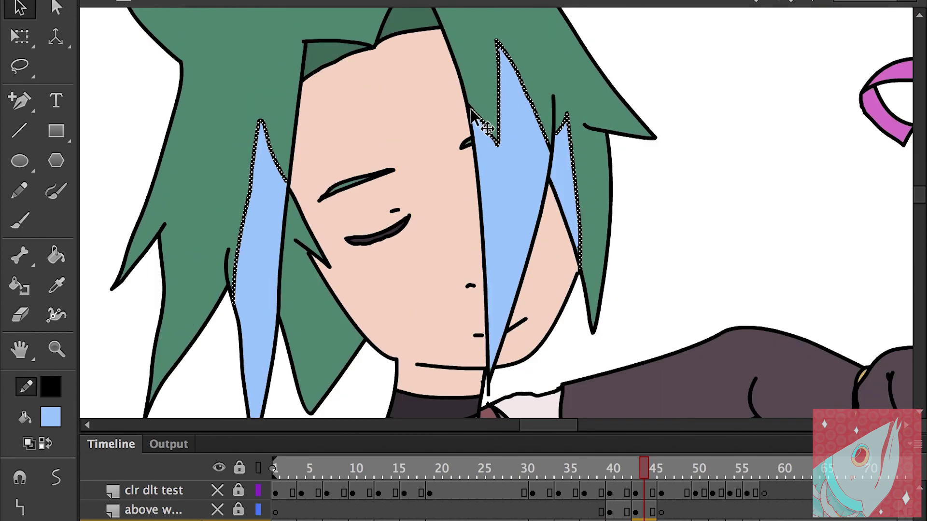
Delete the black guide lines around the light blue hair streaks from frame 46 to frame 51.
{"action": "left_click", "coordinate": [660, 464]}
{"action": "scroll", "coordinate": [391, 89], "scroll_direction": "up", "scroll_amount": 5}
{"action": "scroll", "coordinate": [391, 89], "scroll_direction": "right", "scroll_amount": 5}
{"action": "left_click", "coordinate": [341, 176]}
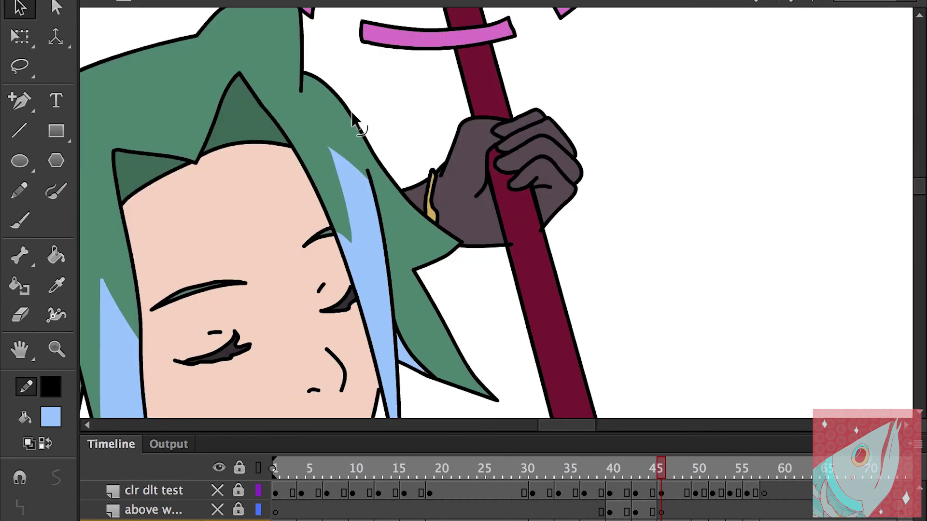
{"action": "key", "text": "period"}
{"action": "key", "text": "period"}
{"action": "key", "text": "period"}
{"action": "key", "text": "period"}
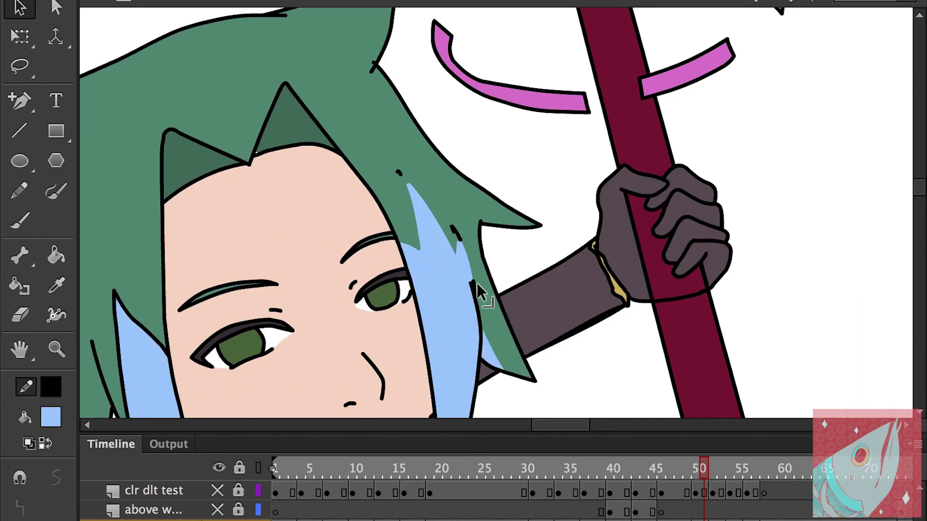
{"action": "scroll", "coordinate": [404, 174], "scroll_direction": "down", "scroll_amount": 3}
{"action": "scroll", "coordinate": [405, 174], "scroll_direction": "left", "scroll_amount": 2}
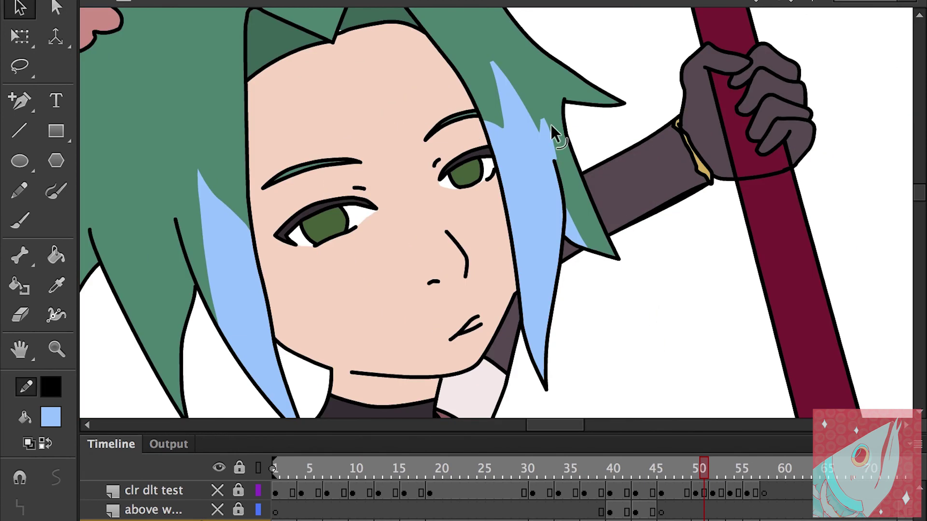
Delete the guide lines bordering both light blue side streaks frame by frame, from frame 53 through frame 58.
{"action": "key", "text": "period"}
{"action": "key", "text": "period"}
{"action": "left_click", "coordinate": [518, 133]}
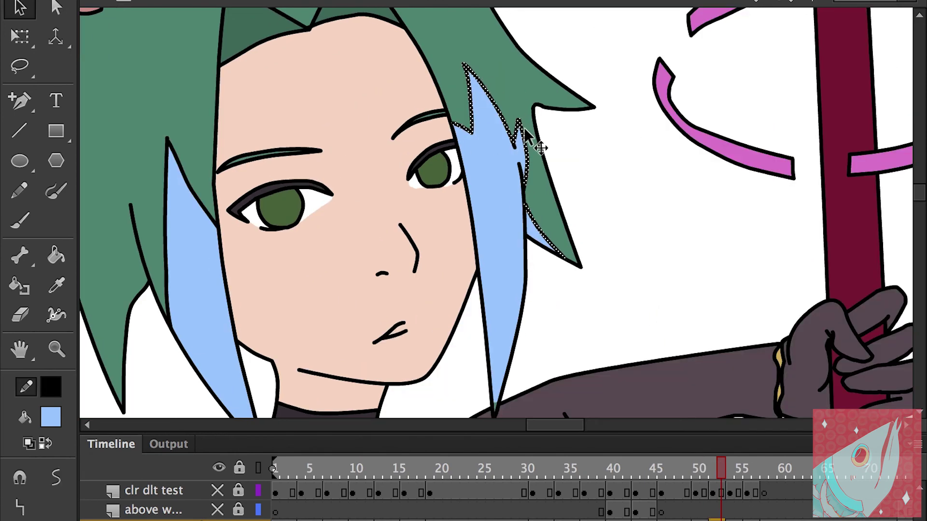
{"action": "left_click", "coordinate": [733, 471]}
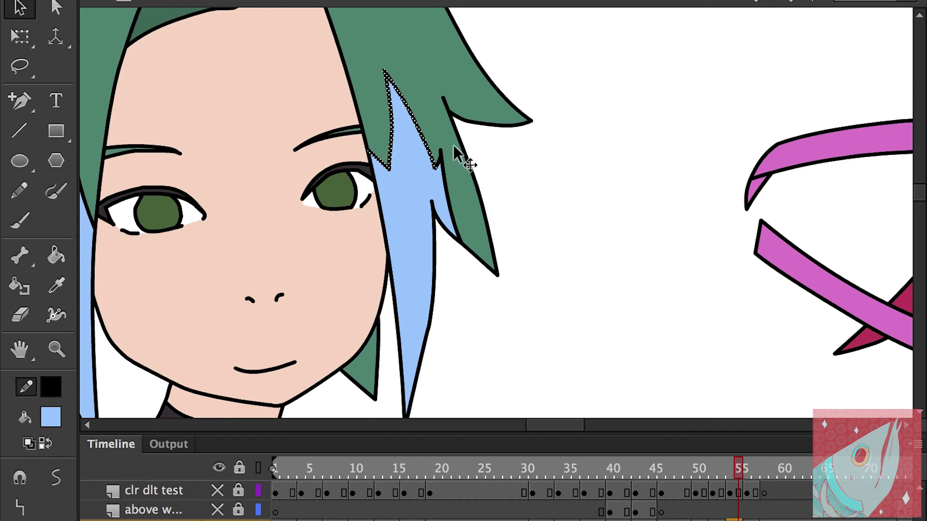
{"action": "key", "text": "period"}
{"action": "key", "text": "k"}
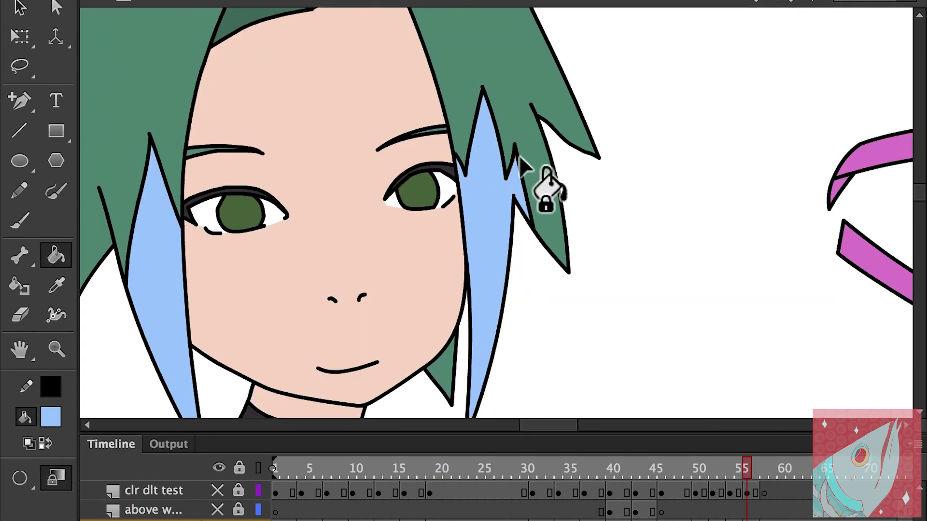
{"action": "key", "text": "v"}
{"action": "left_click", "coordinate": [764, 467]}
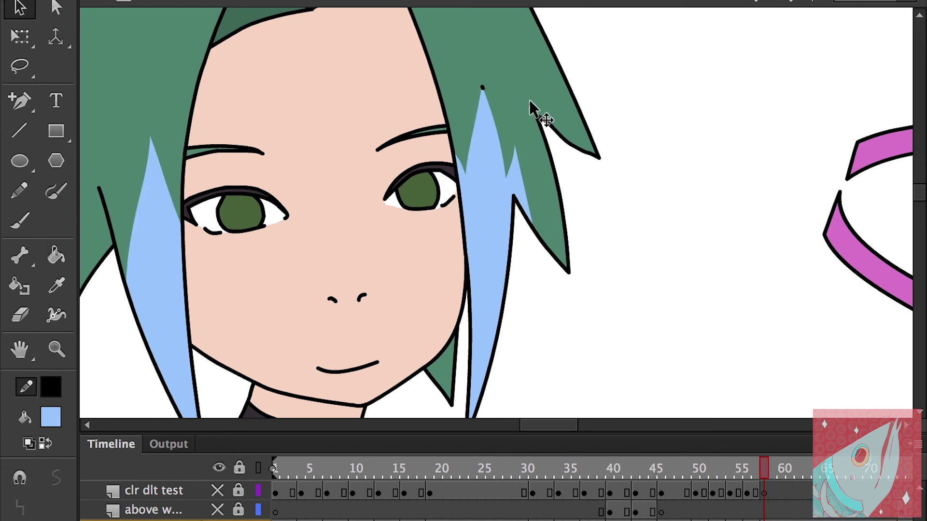
Remove the black guide lines around the light blue hair streaks from frame 75 to frame 80.
{"action": "left_click", "coordinate": [654, 471]}
{"action": "key", "text": "k"}
{"action": "key", "text": "v"}
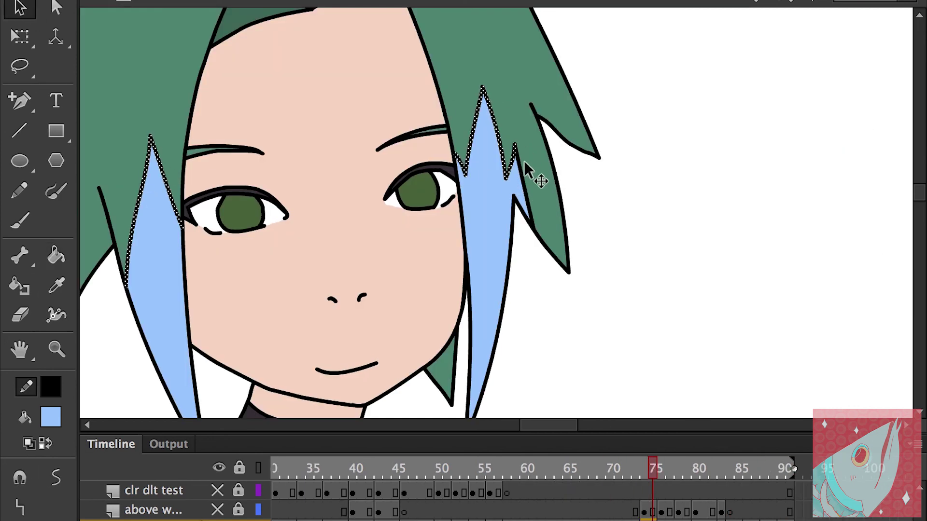
{"action": "key", "text": "period"}
{"action": "key", "text": "period"}
{"action": "key", "text": "period"}
{"action": "key", "text": "period"}
{"action": "key", "text": "period"}
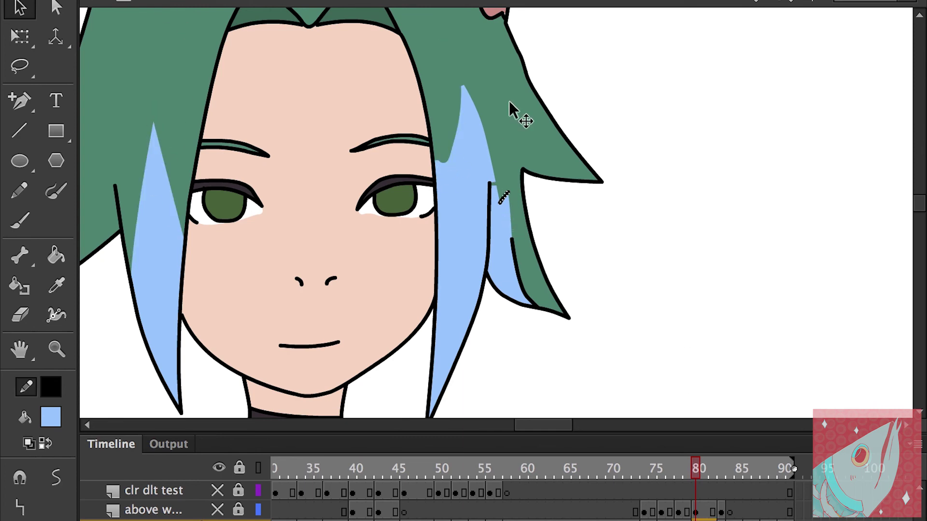
Continue clearing the black guide lines around the light blue hair streaks up to frame 83.
{"action": "key", "text": "period"}
{"action": "key", "text": "period"}
{"action": "key", "text": "period"}
{"action": "left_click", "coordinate": [320, 287]}
{"action": "key", "text": "k"}
{"action": "key", "text": "v"}
{"action": "scroll", "coordinate": [348, 121], "scroll_direction": "down", "scroll_amount": 7}
{"action": "scroll", "coordinate": [349, 121], "scroll_direction": "left", "scroll_amount": 7}
Delete the guide lines around the light blue streaks of the lowered head from frame 84 to frame 88.
{"action": "key", "text": "period"}
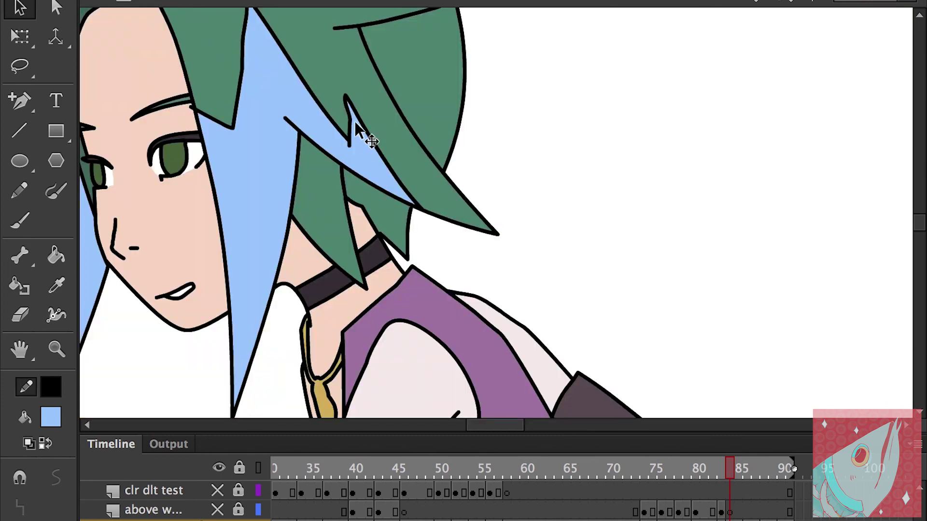
{"action": "scroll", "coordinate": [259, 238], "scroll_direction": "up", "scroll_amount": 5}
{"action": "scroll", "coordinate": [632, 166], "scroll_direction": "down", "scroll_amount": 5}
{"action": "key", "text": "period"}
{"action": "left_click", "coordinate": [374, 157]}
{"action": "key", "text": "k"}
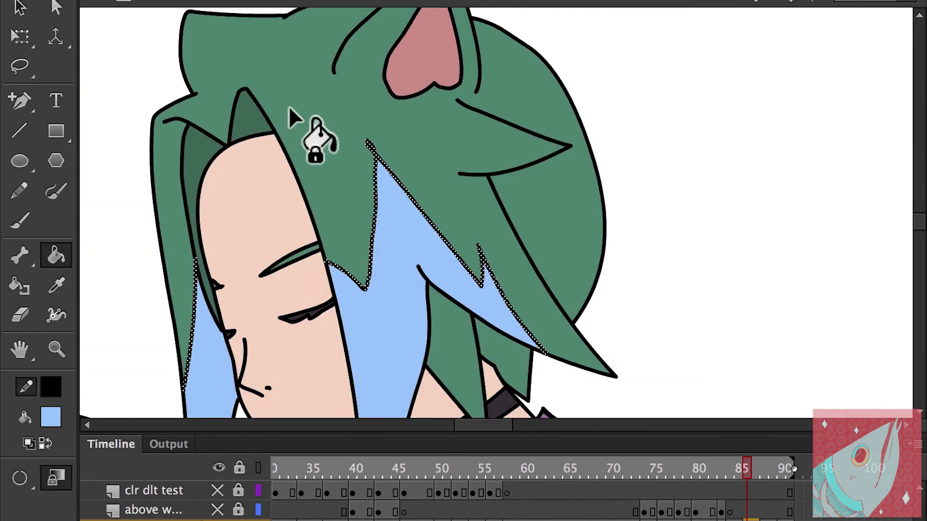
{"action": "scroll", "coordinate": [658, 319], "scroll_direction": "down", "scroll_amount": 3}
{"action": "key", "text": "period"}
{"action": "key", "text": "period"}
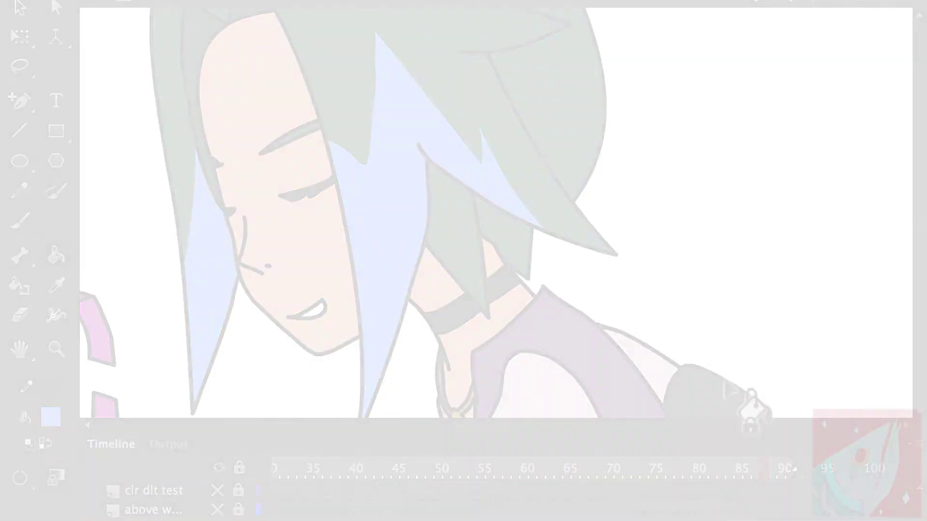